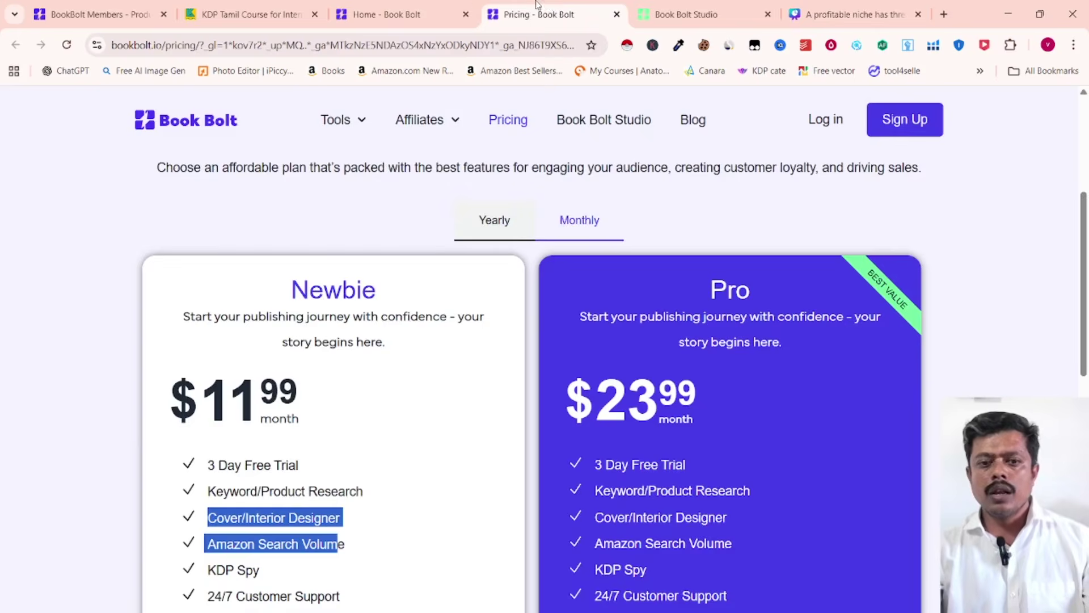
# - Switch to Book Bolt Studio and open the Story Generator
pyautogui.click(363, 6)
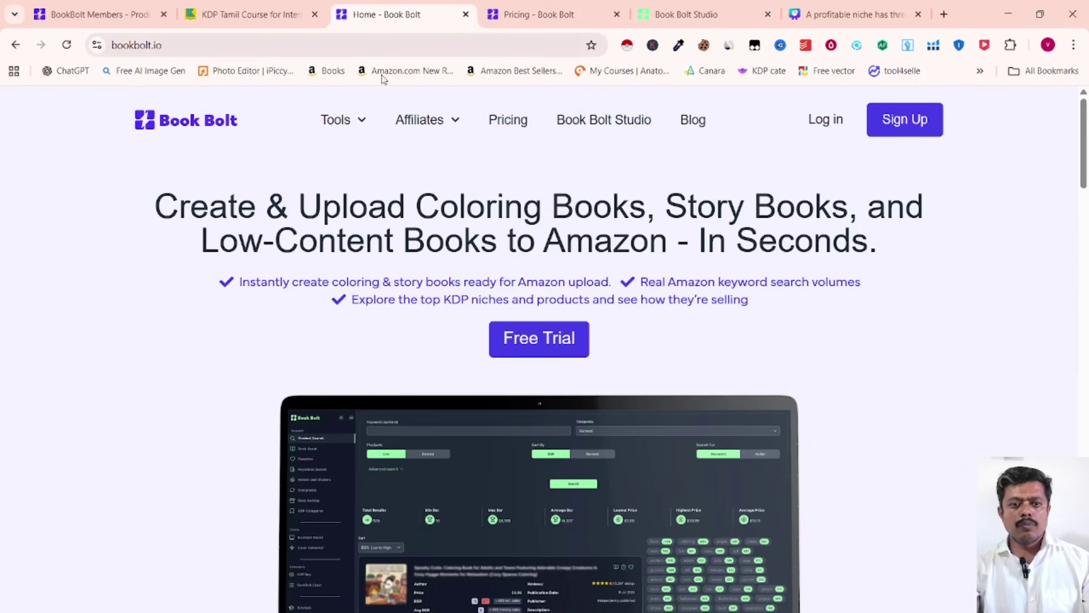
pyautogui.click(688, 5)
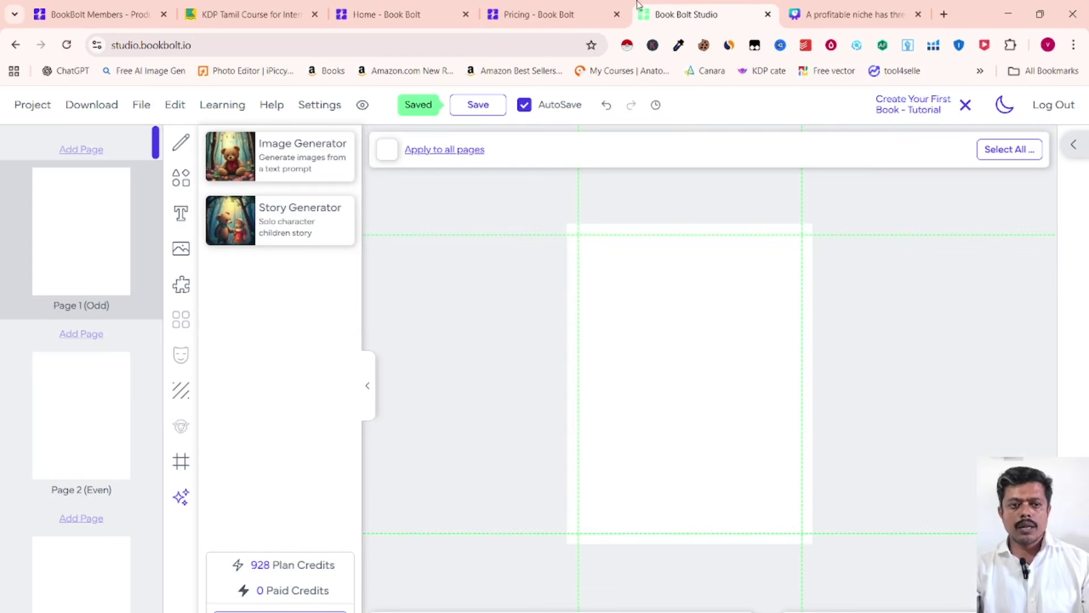
pyautogui.click(312, 150)
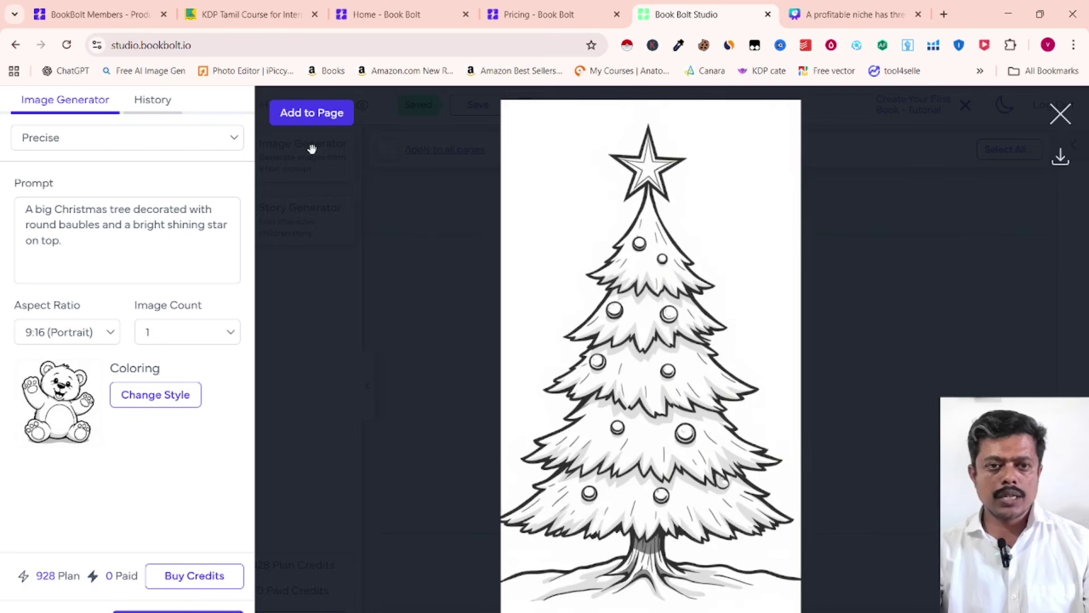
pyautogui.click(1060, 113)
pyautogui.click(267, 235)
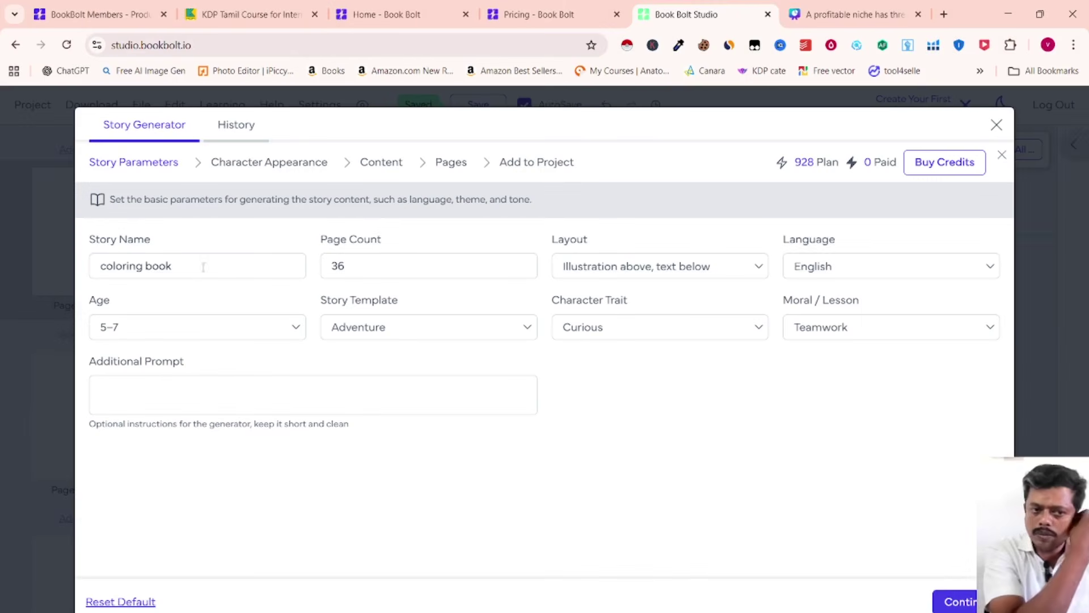
# - Check The Sunshine Queens listing on Amazon for reference, and replace the story name with "Happy Black friendship"
pyautogui.moveTo(203, 267); pyautogui.dragTo(57, 229)
pyautogui.write('st')
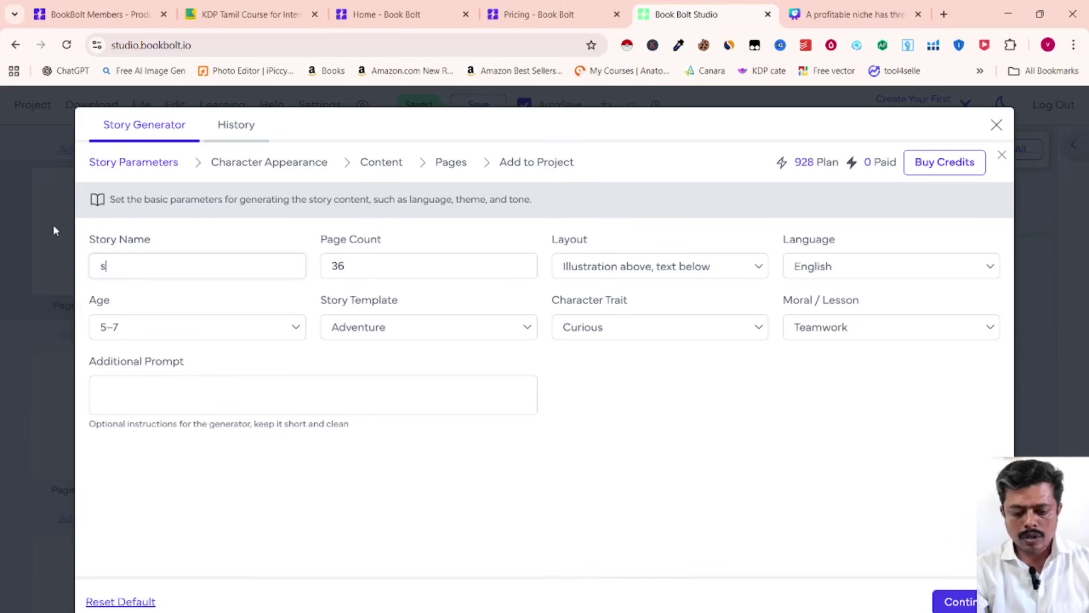
pyautogui.press('BackSpace')
pyautogui.press('BackSpace')
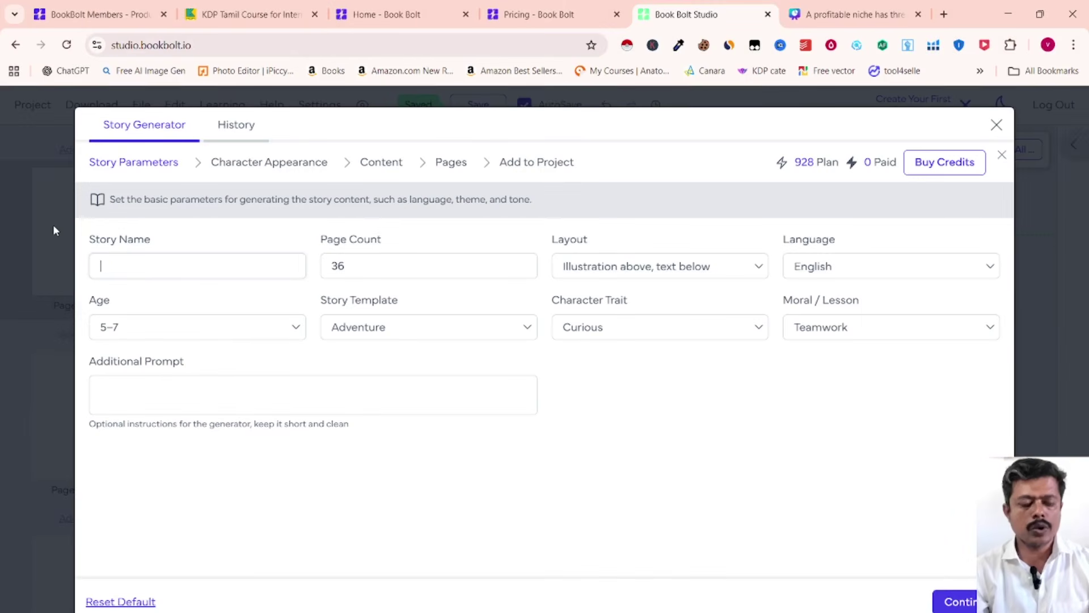
pyautogui.hotkey('alt', 'Tab')
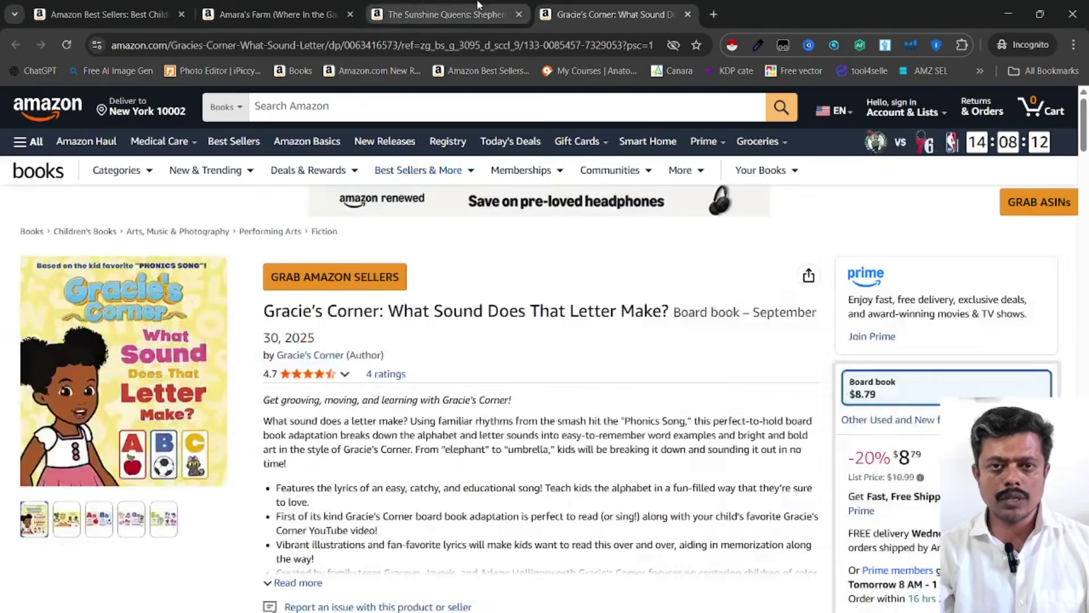
pyautogui.click(467, 7)
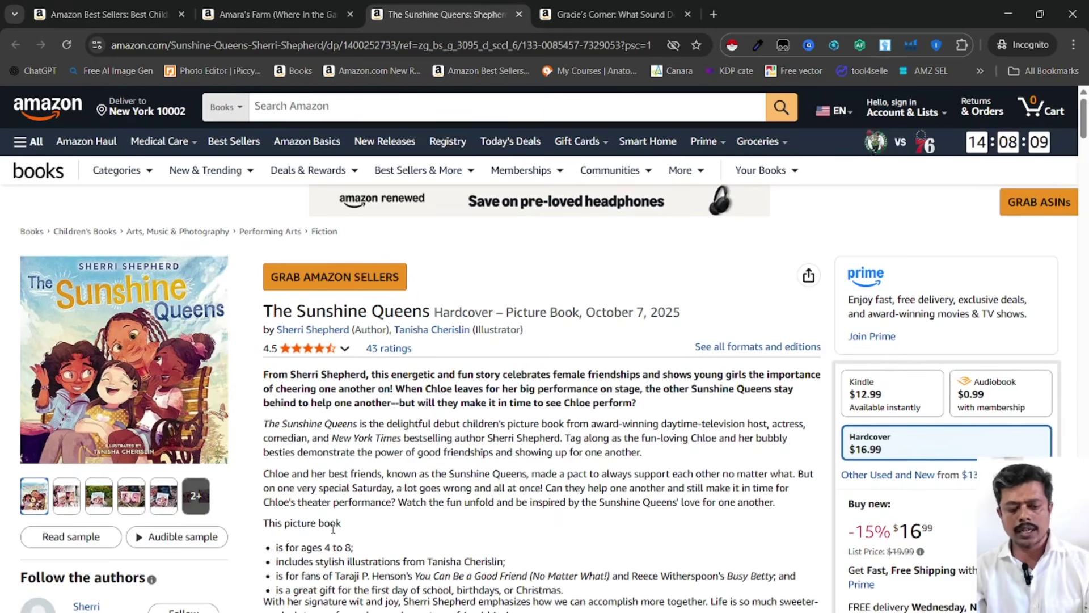
pyautogui.hotkey('alt', 'Tab')
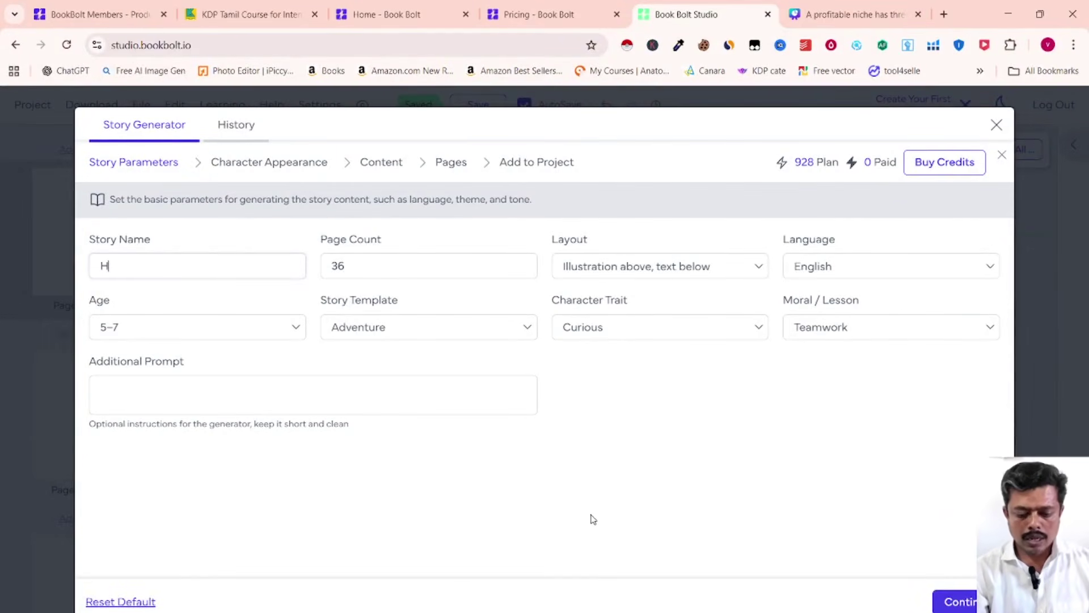
pyautogui.write('Happy')
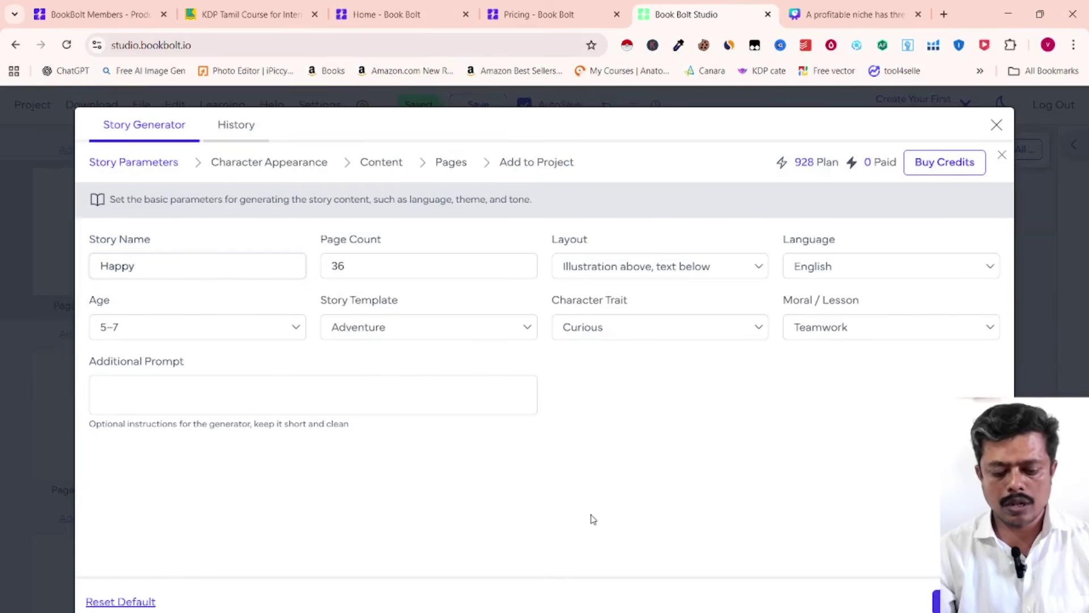
pyautogui.write(' Black friendship')
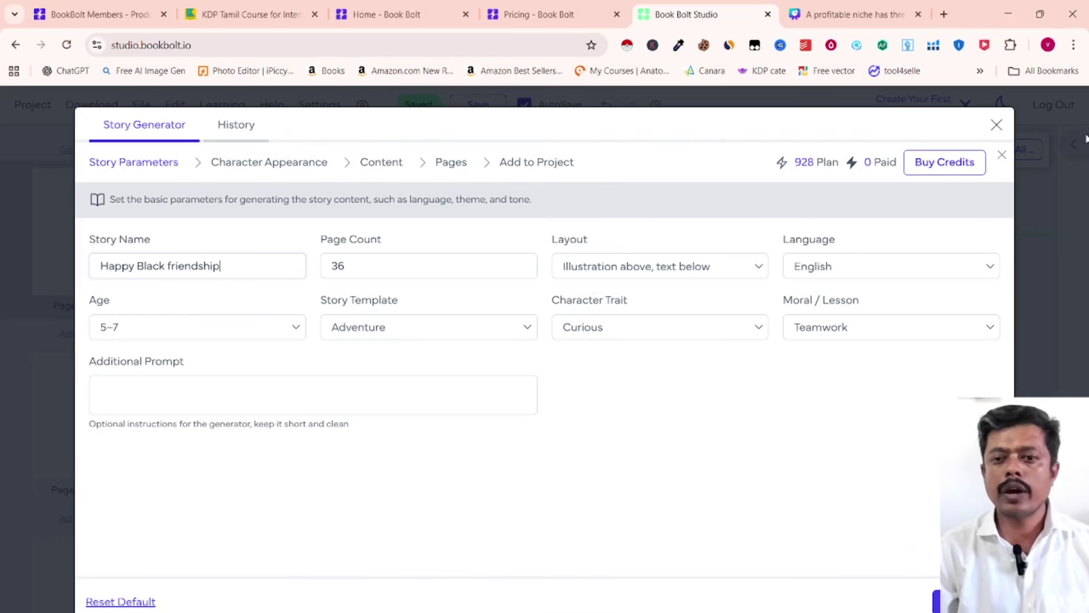
# - Choose the layout "Illustration above, text below" and set the story's age range to 2–4
pyautogui.click(657, 270)
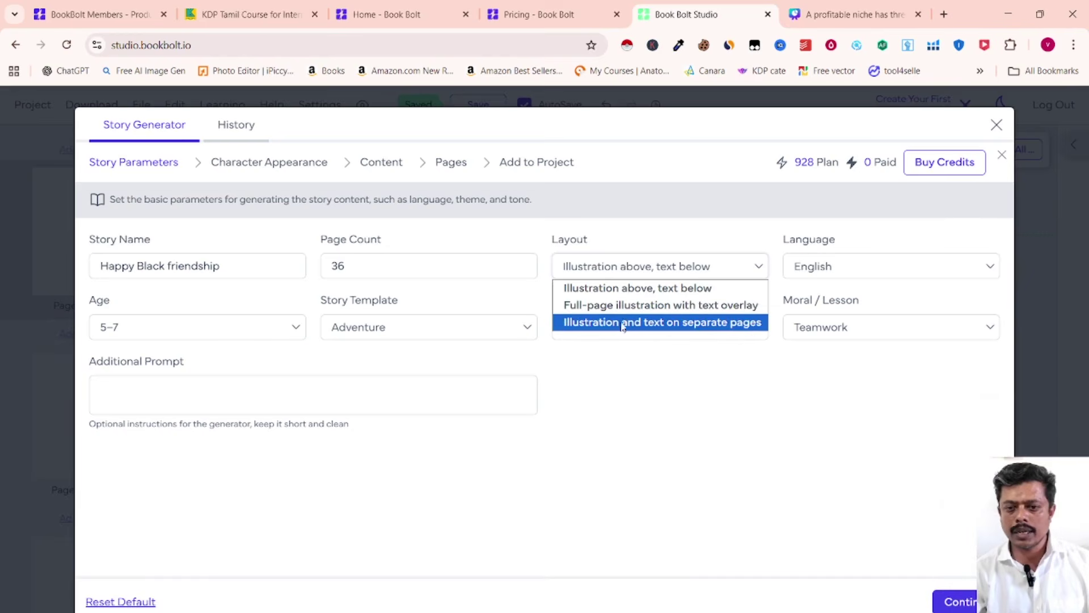
pyautogui.click(615, 288)
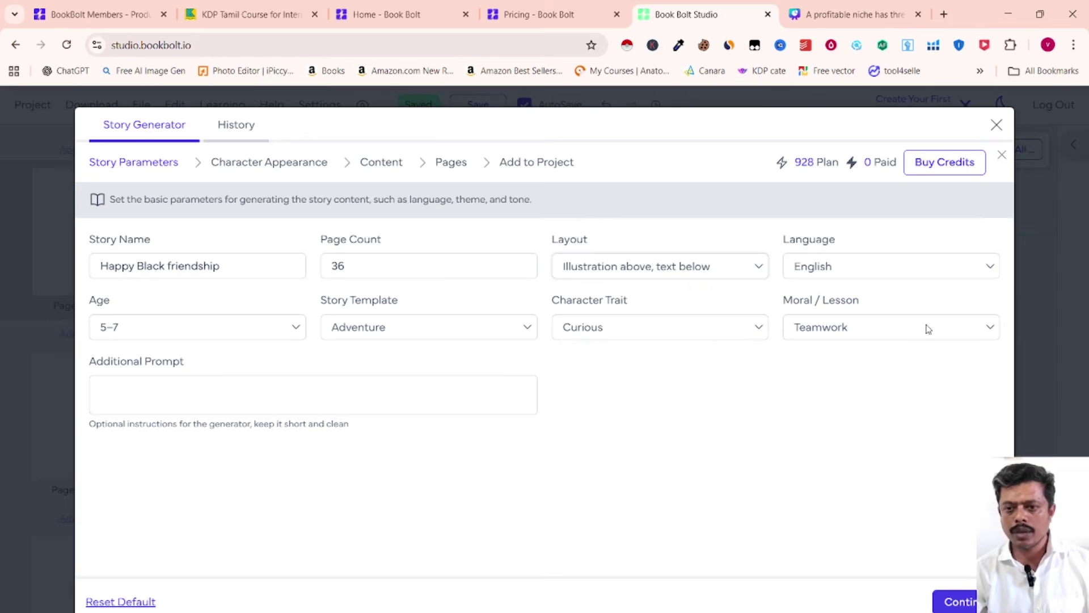
pyautogui.click(167, 319)
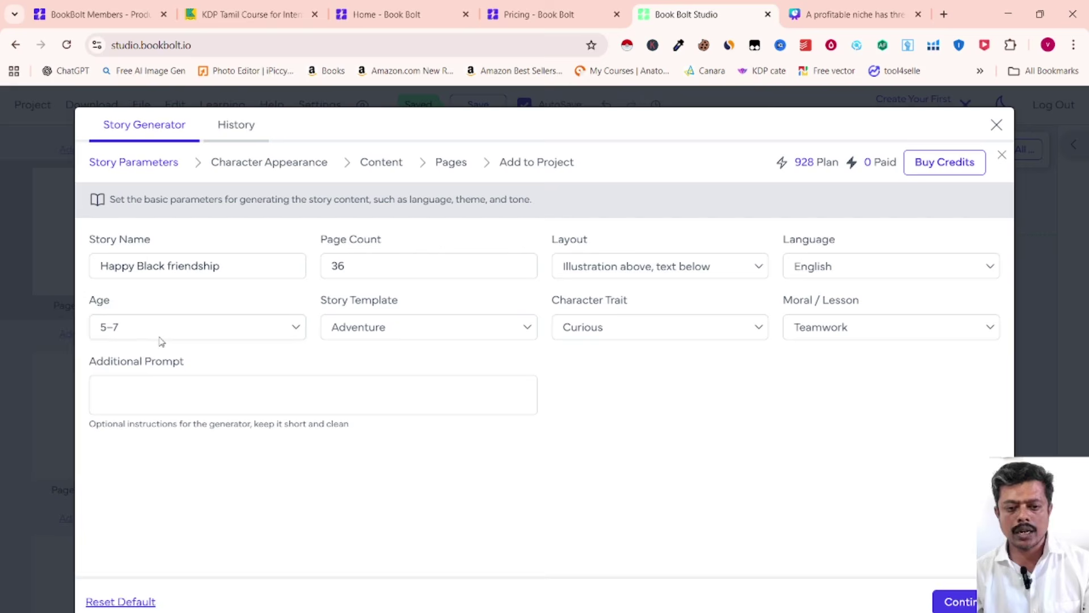
pyautogui.click(161, 337)
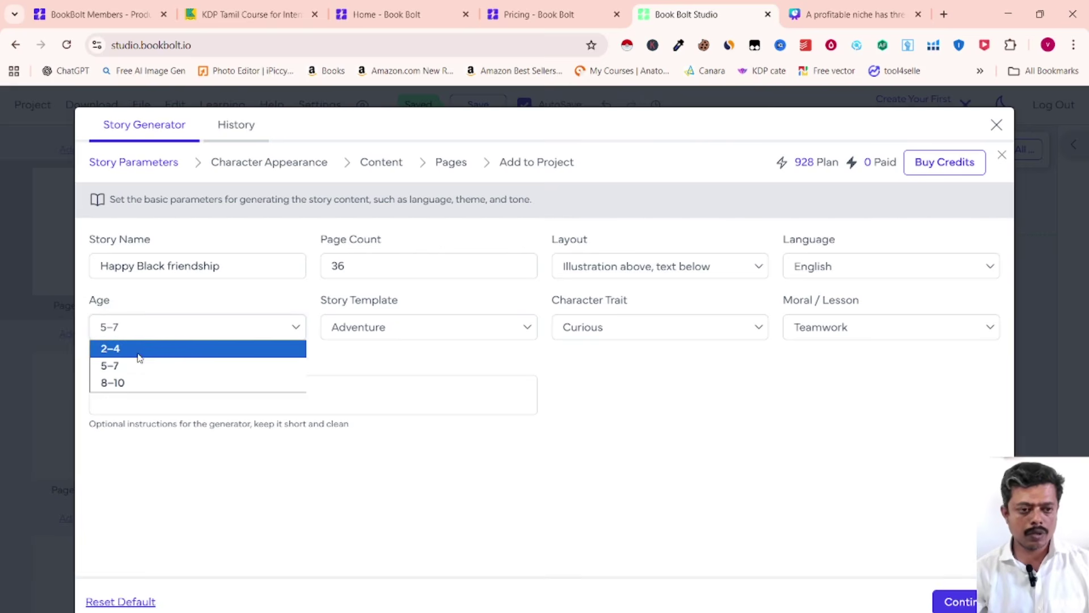
pyautogui.click(139, 349)
# - Set the story template to Moral Tale and the character trait to Helpful
pyautogui.click(407, 327)
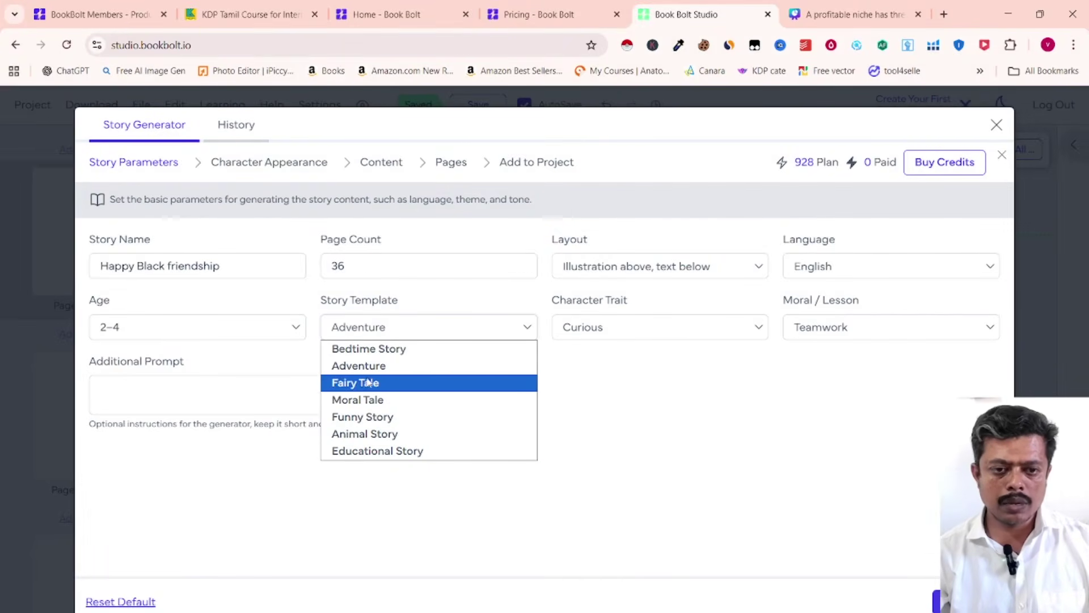
pyautogui.click(341, 403)
pyautogui.click(645, 326)
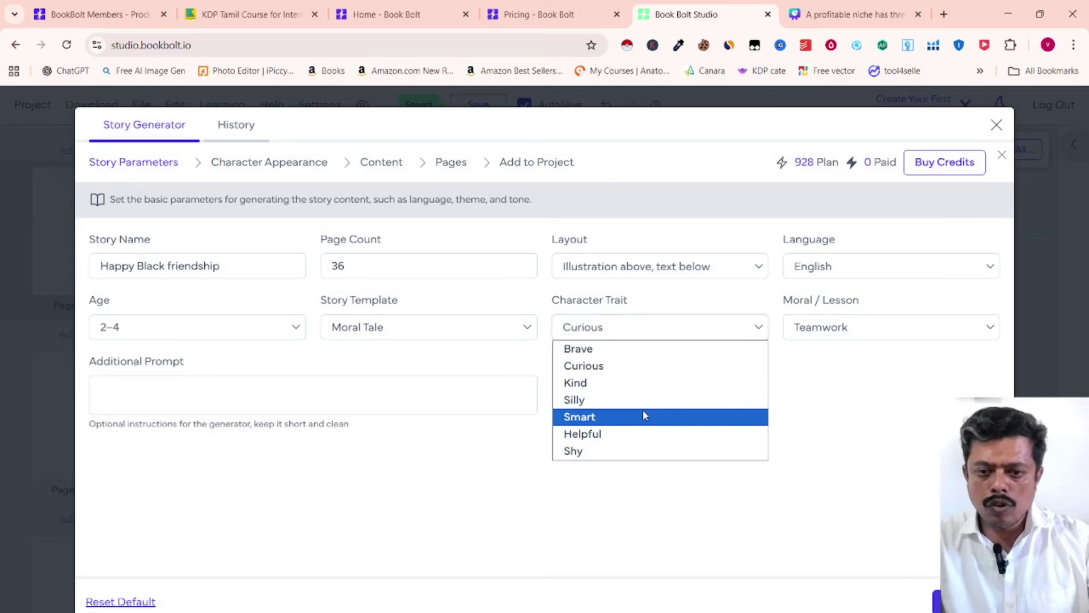
pyautogui.click(639, 433)
pyautogui.click(633, 333)
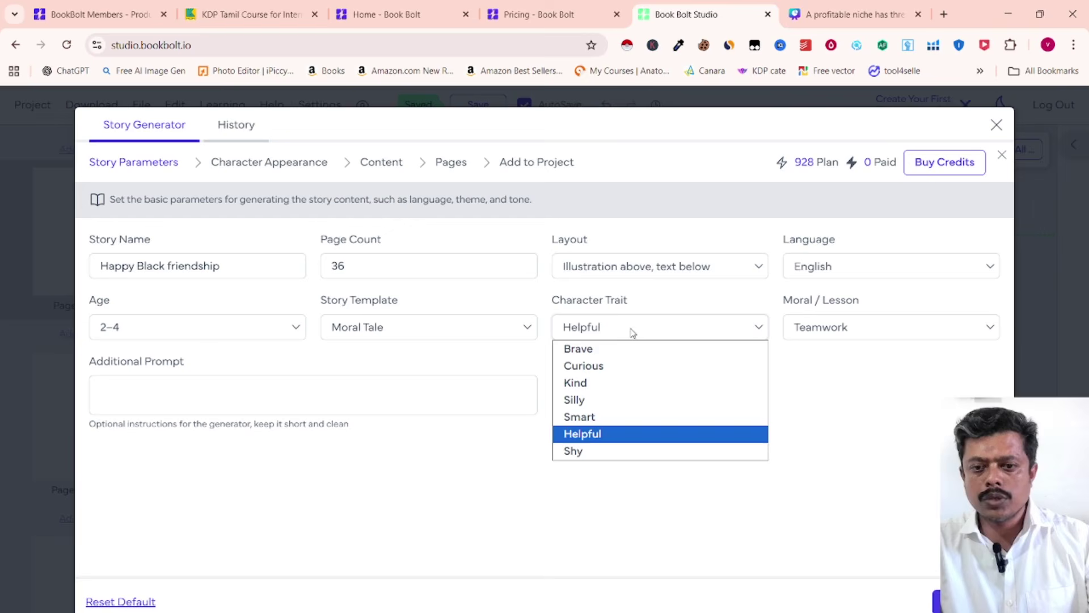
pyautogui.click(618, 435)
# - Choose Teamwork as the moral and continue to the character appearance stage
pyautogui.click(859, 332)
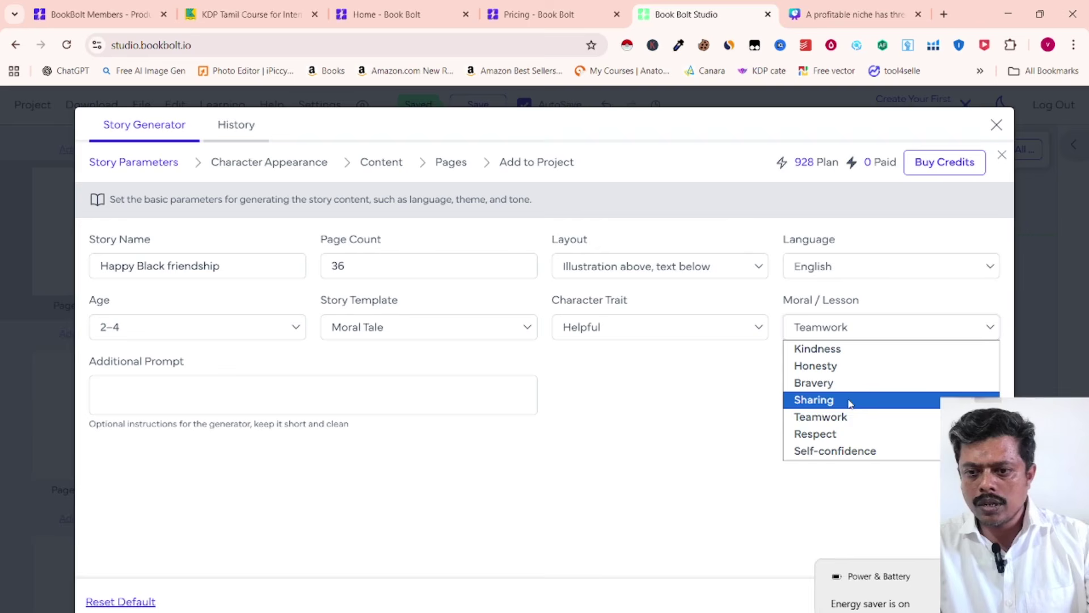
pyautogui.click(844, 424)
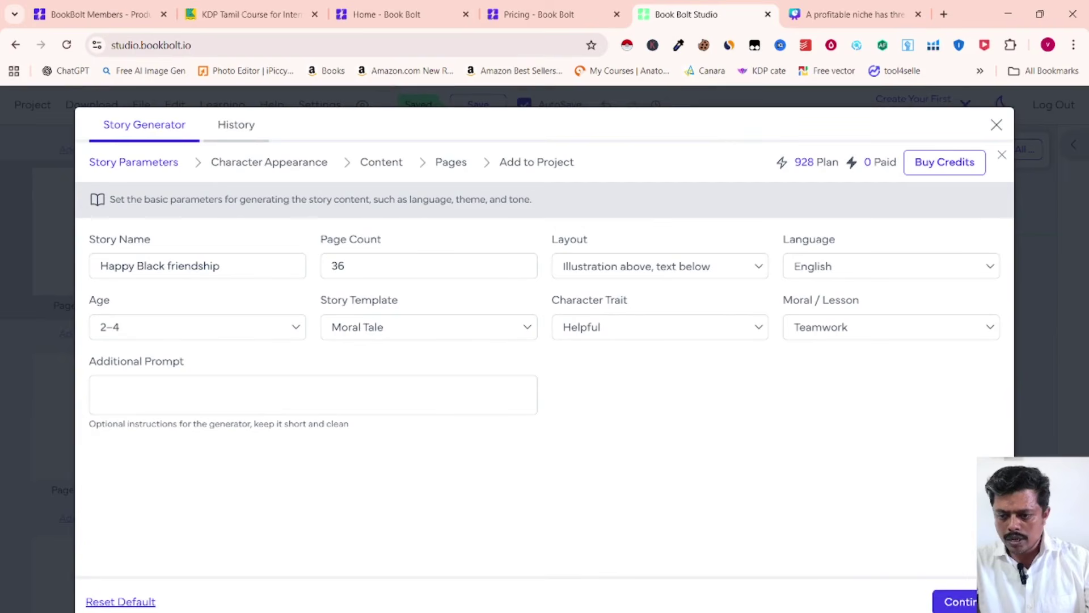
pyautogui.click(959, 601)
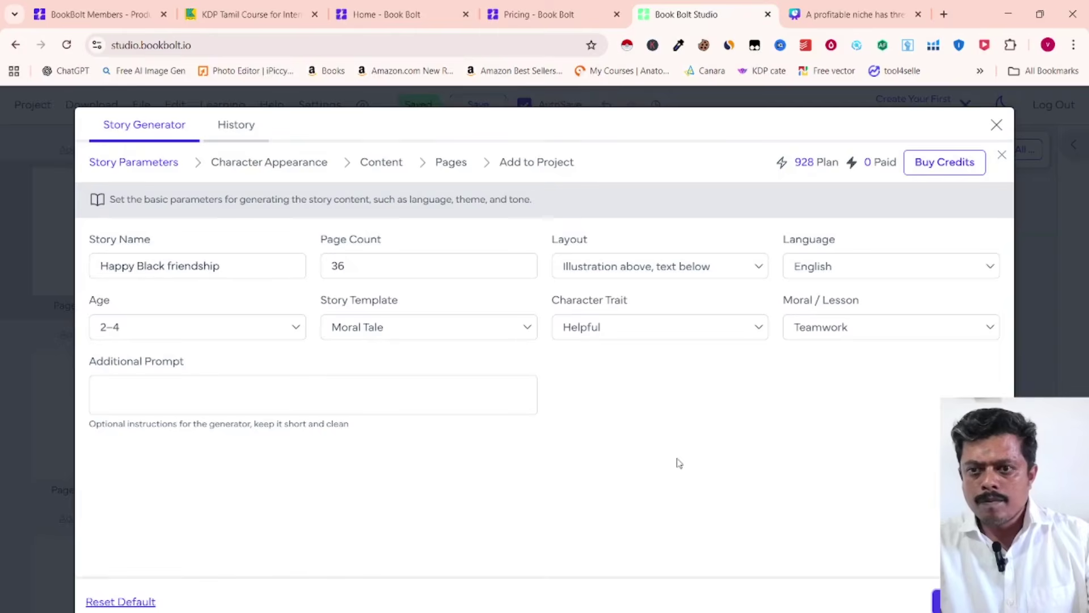
pyautogui.moveTo(814, 160); pyautogui.dragTo(783, 162)
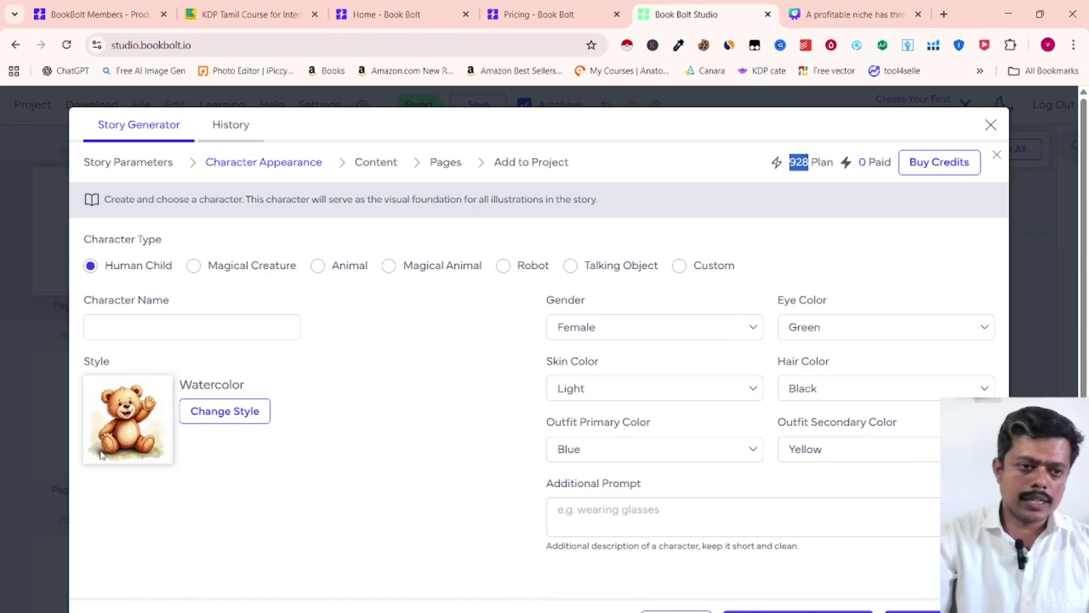
# - Name the human child character "Lara" and set the skin color to Dark
pyautogui.click(154, 326)
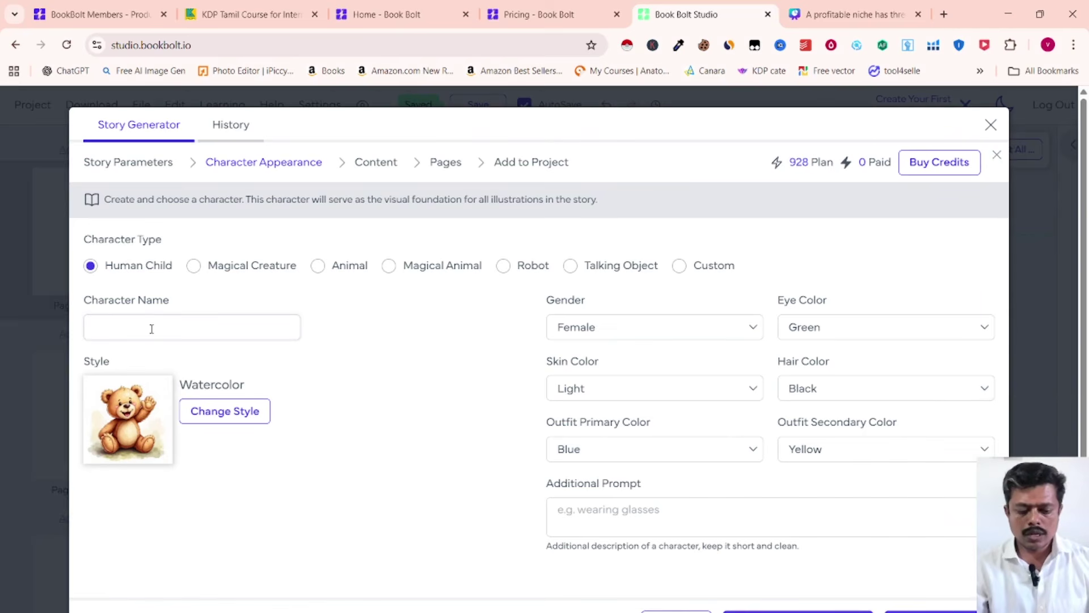
pyautogui.write('Lara')
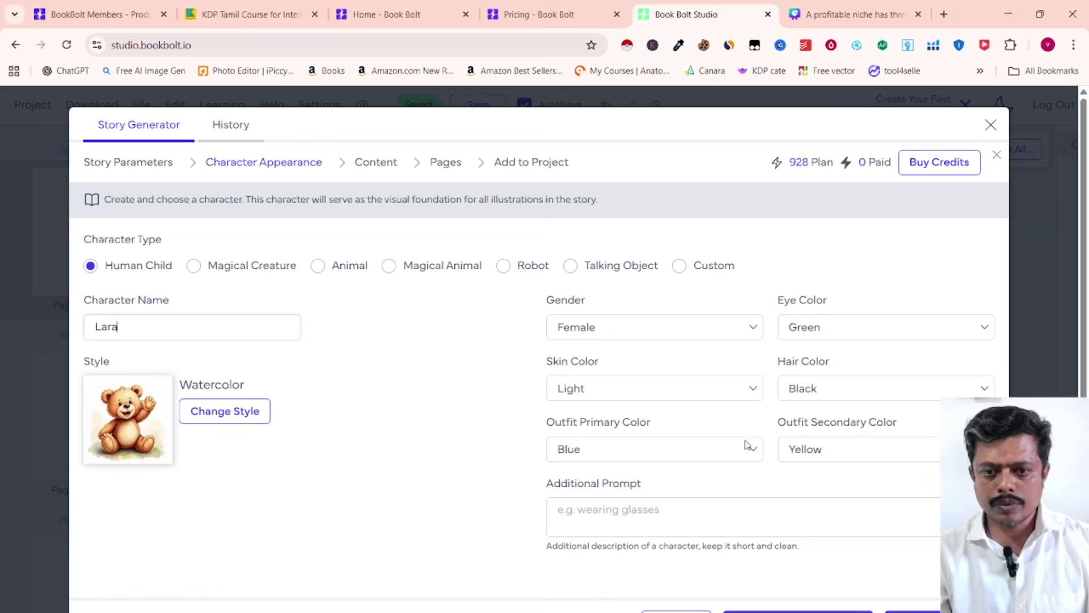
pyautogui.click(824, 332)
pyautogui.click(822, 332)
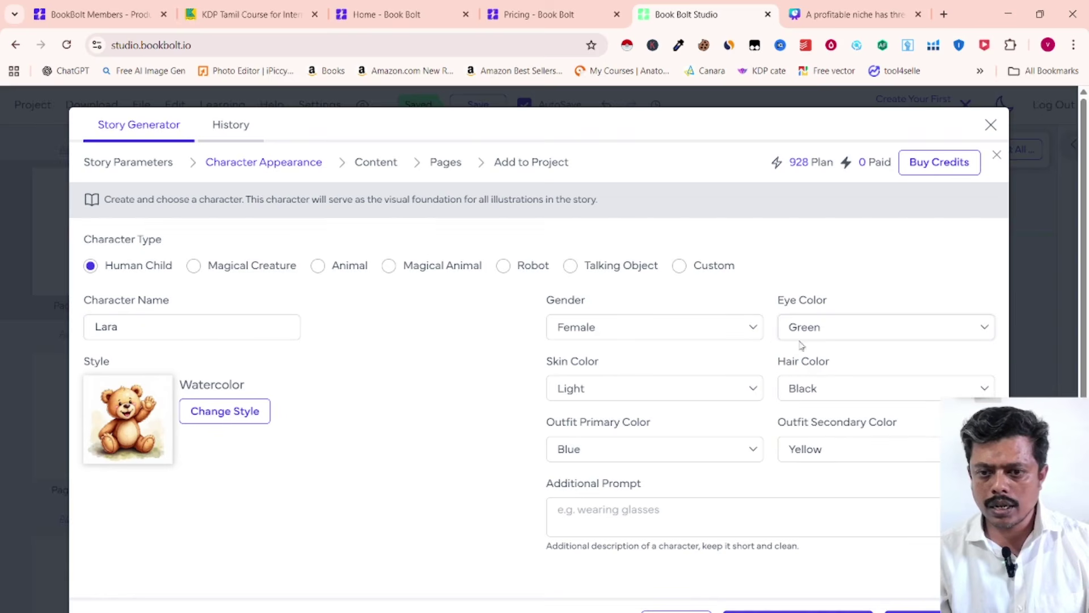
pyautogui.click(672, 390)
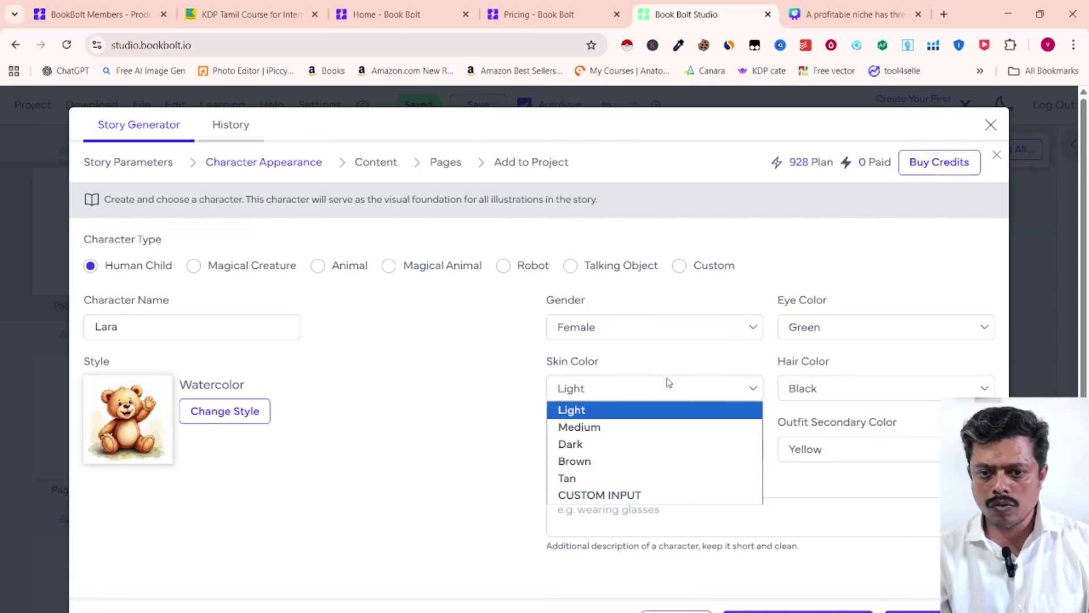
pyautogui.click(623, 448)
# - Choose Black as the character's hair color and keep Blue as the primary outfit color
pyautogui.click(846, 395)
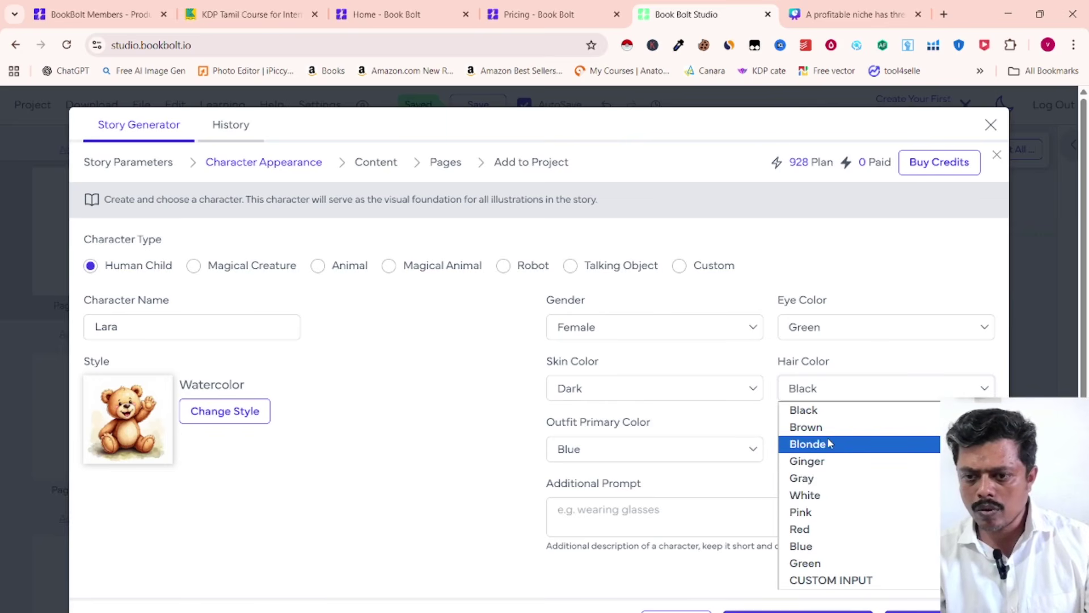
pyautogui.click(824, 418)
pyautogui.click(686, 448)
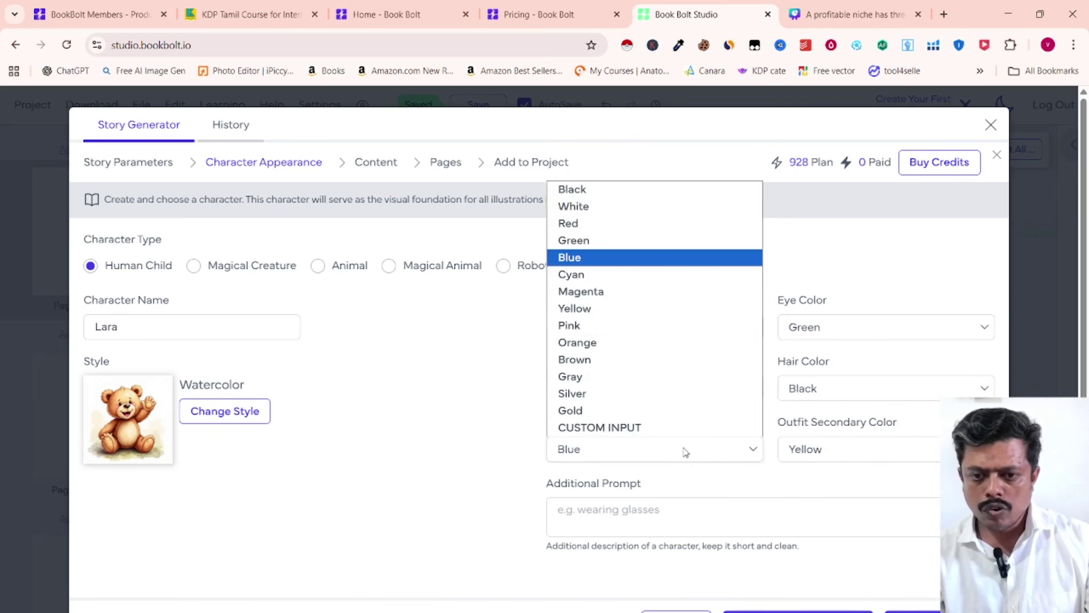
pyautogui.click(686, 451)
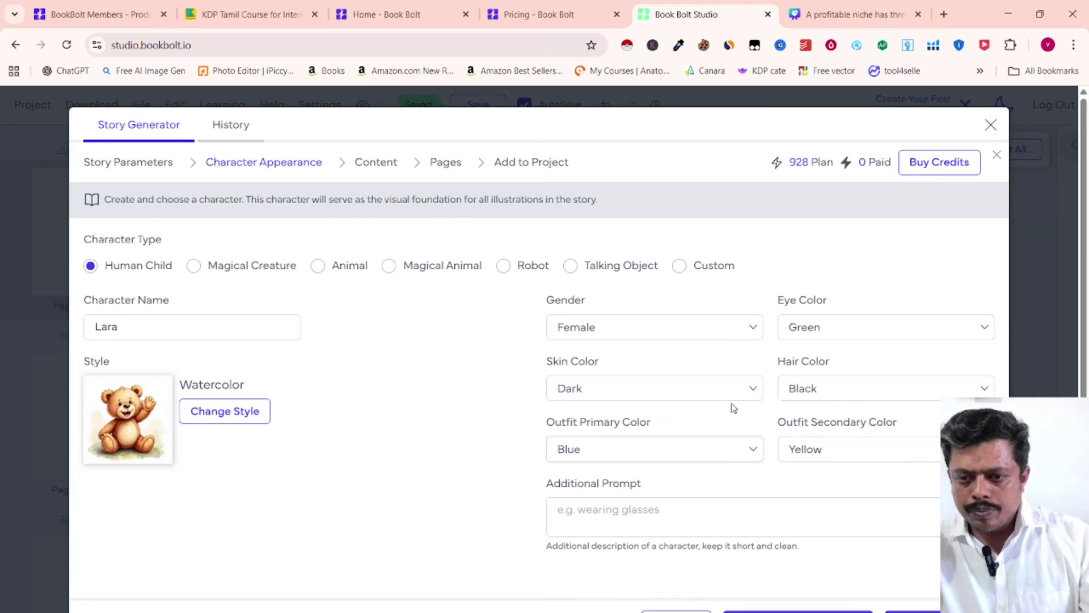
pyautogui.click(820, 388)
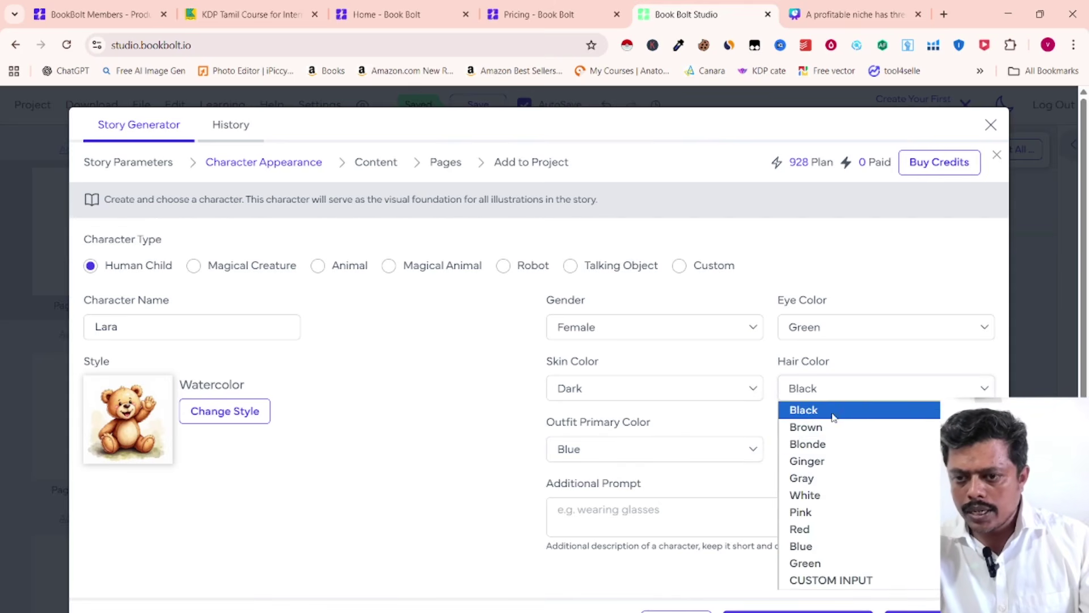
pyautogui.click(803, 410)
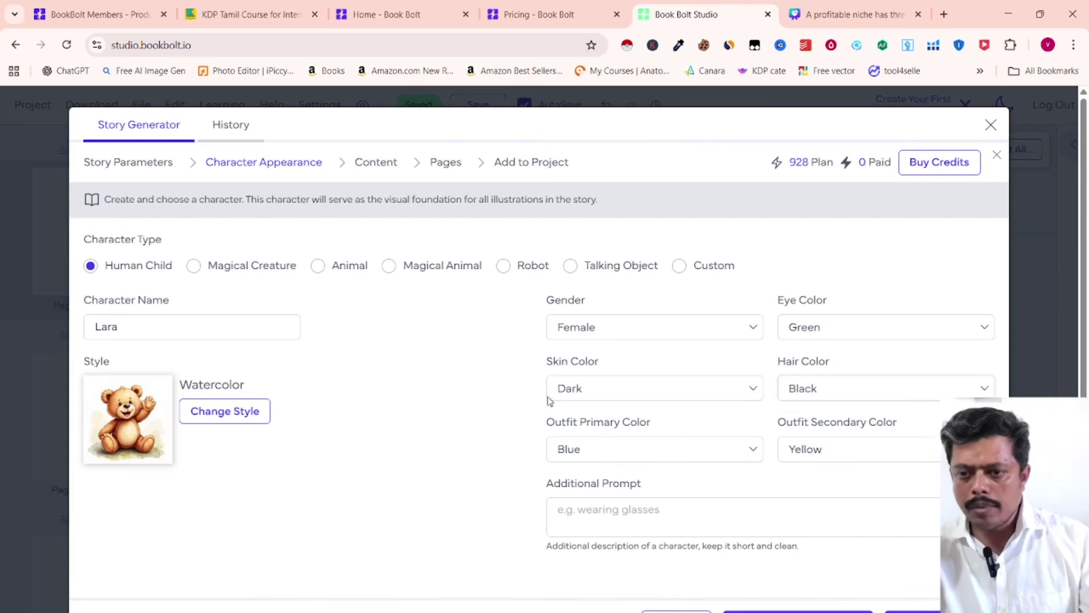
# - Review the available illustration styles and keep Watercolor for the character
pyautogui.click(215, 413)
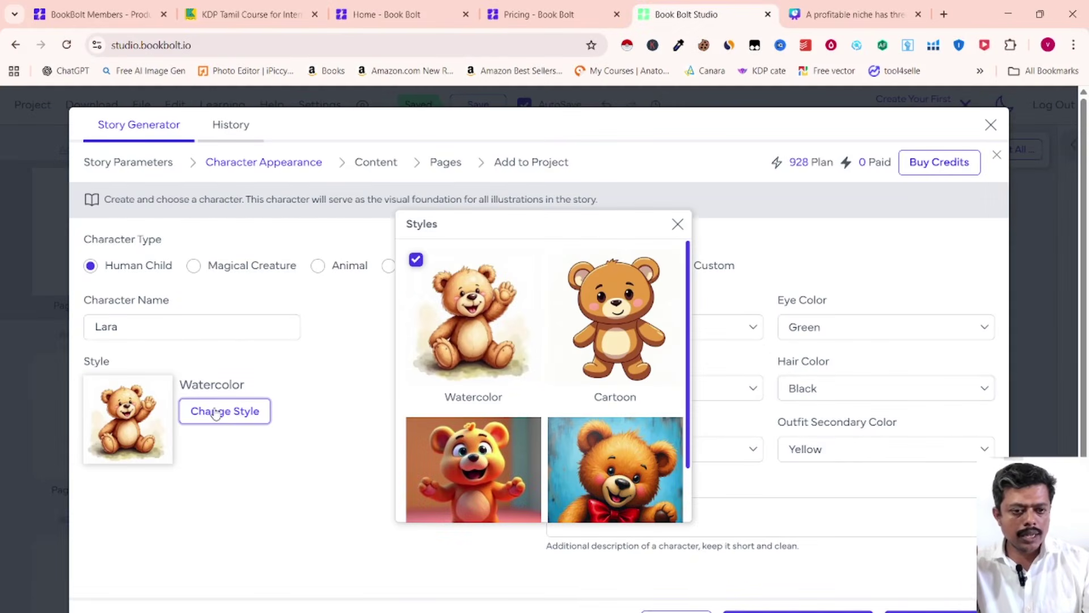
pyautogui.scroll(-2, 562, 368)
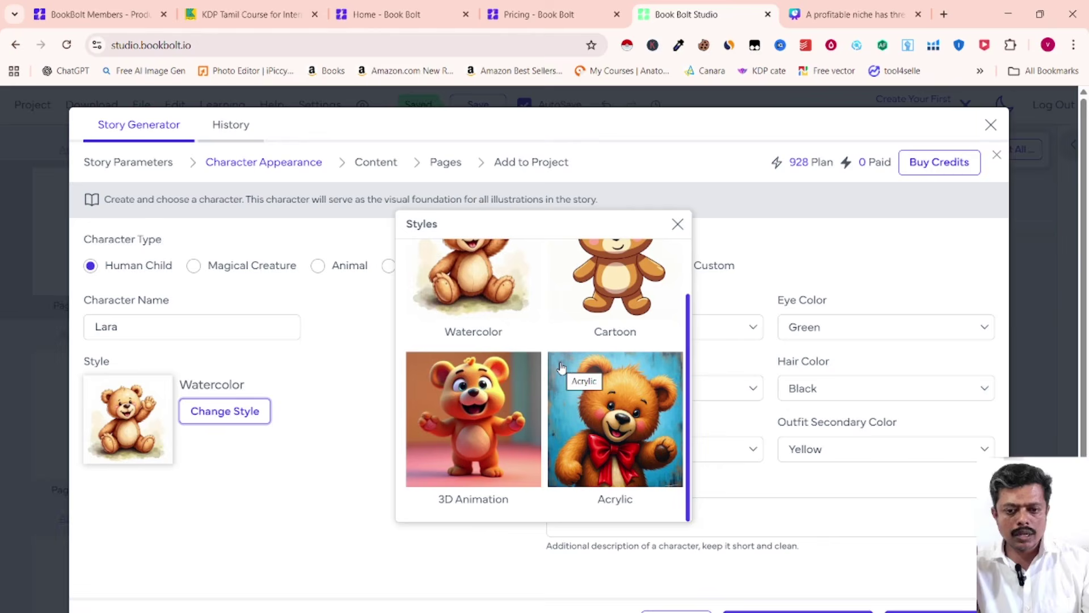
pyautogui.scroll(2, 513, 372)
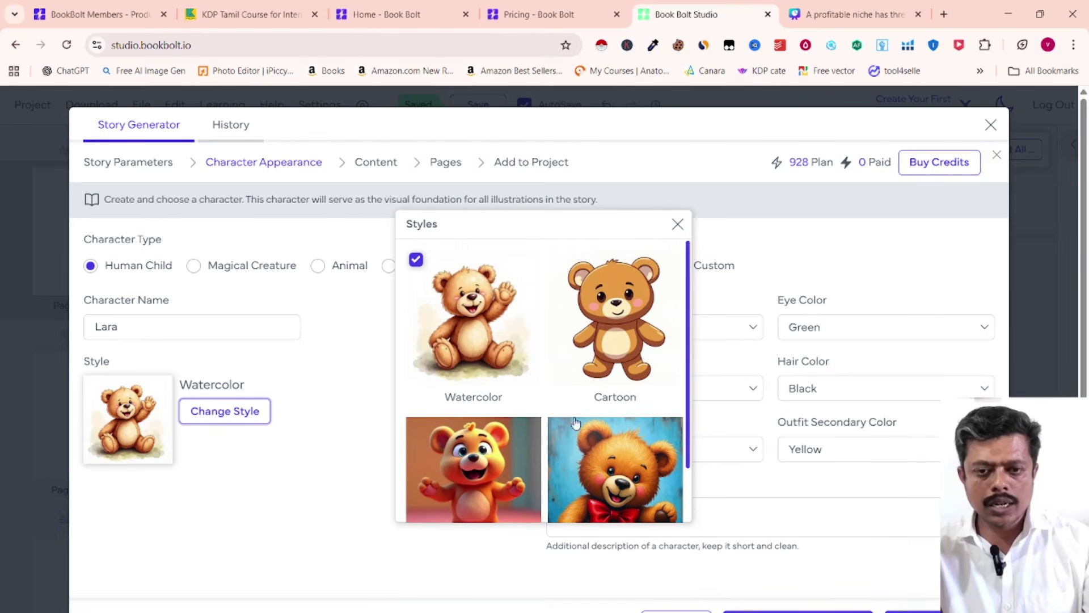
pyautogui.click(677, 224)
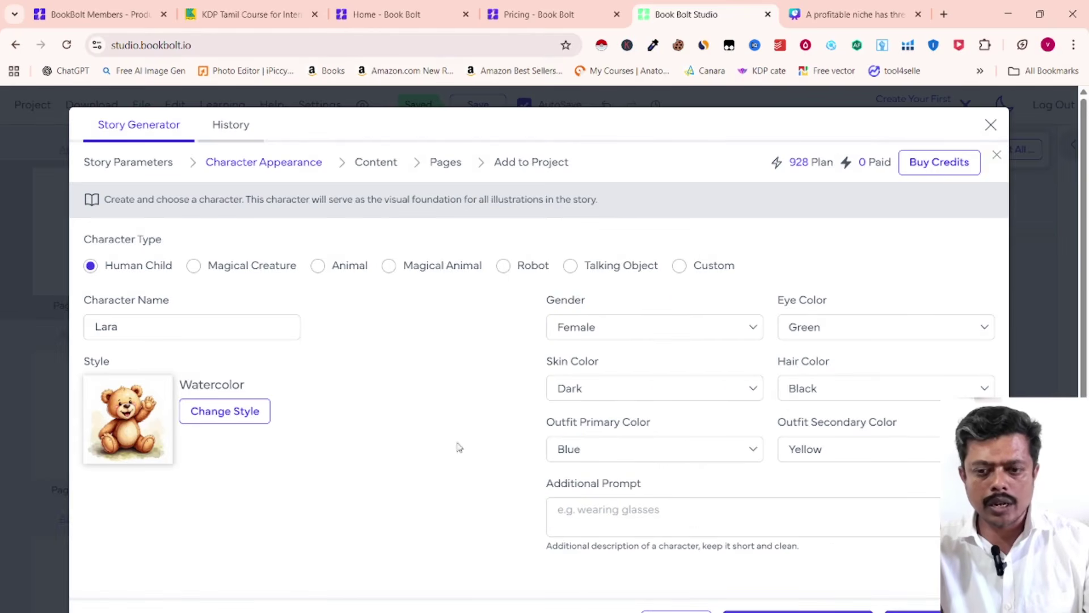
# - Recheck the available illustration styles, keep Watercolor, and generate the image of the character Lara
pyautogui.click(208, 406)
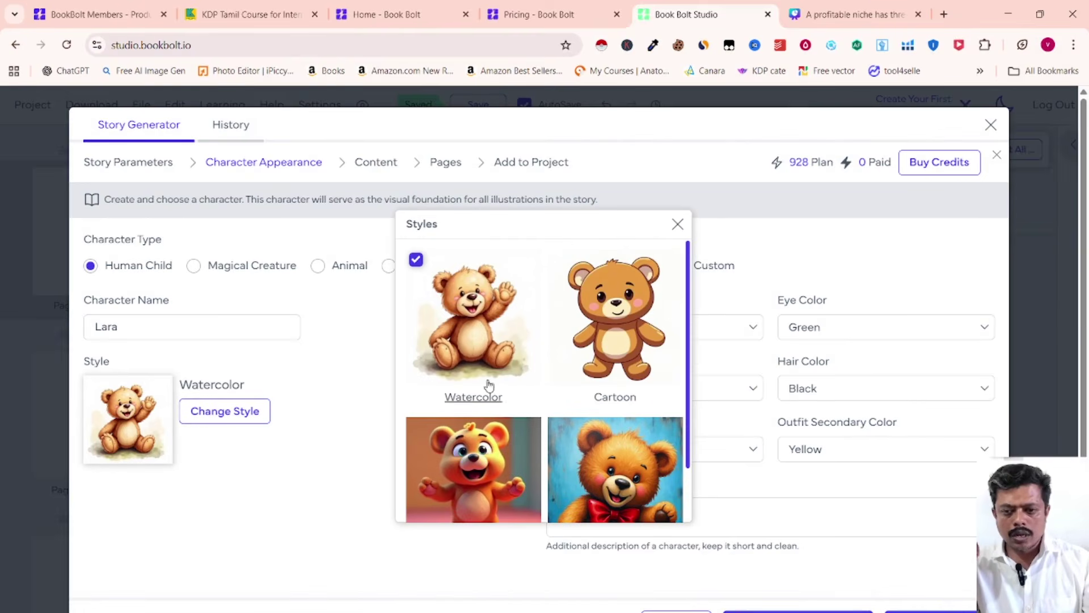
pyautogui.click(678, 224)
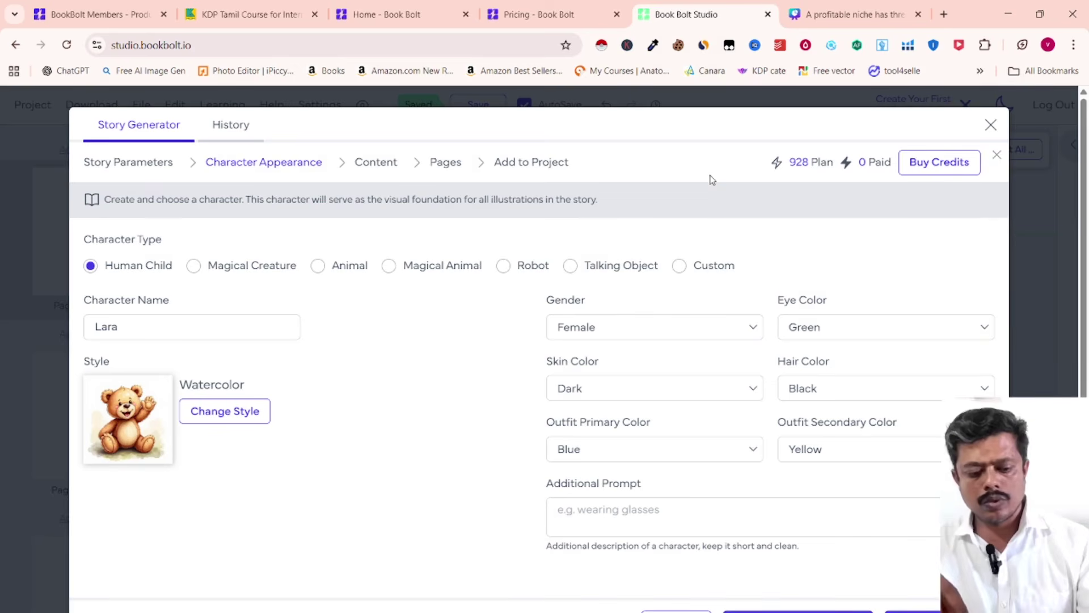
pyautogui.hotkey('alt', 'Tab')
pyautogui.hotkey('alt', 'Tab')
pyautogui.hotkey('alt', 'Tab')
pyautogui.hotkey('alt', 'Tab')
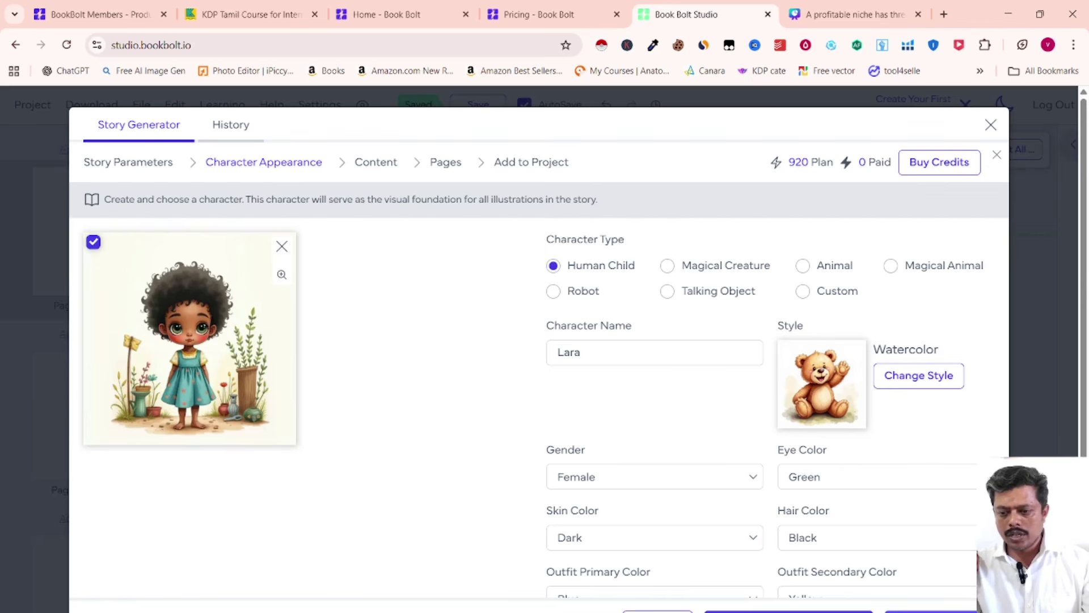
# - Review the generated image of Lara and her appearance settings, and continue to the story content stage
pyautogui.scroll(-3, 628, 474)
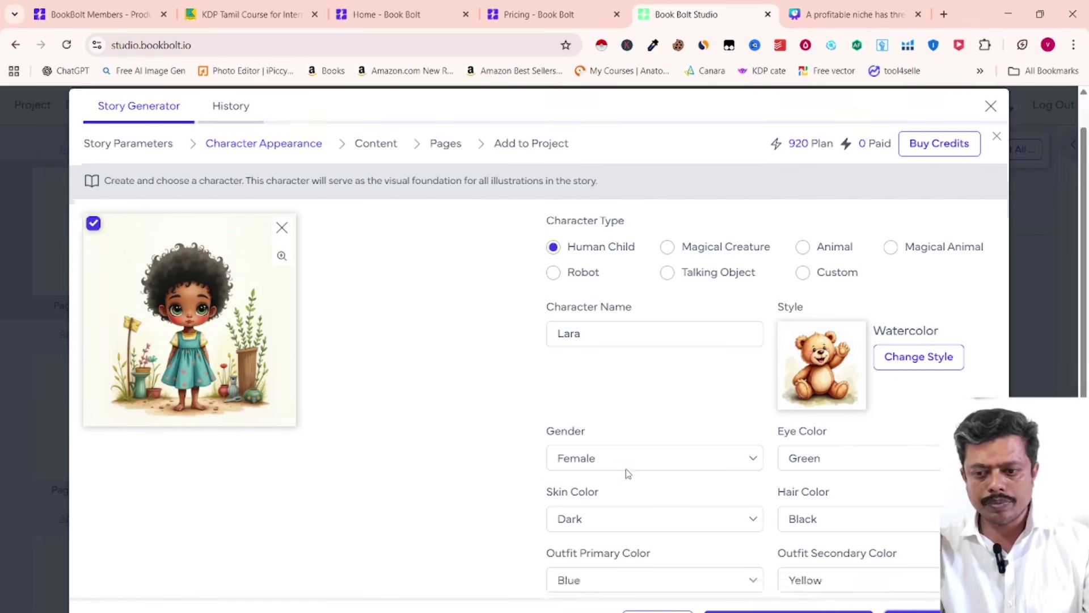
pyautogui.scroll(3, 627, 471)
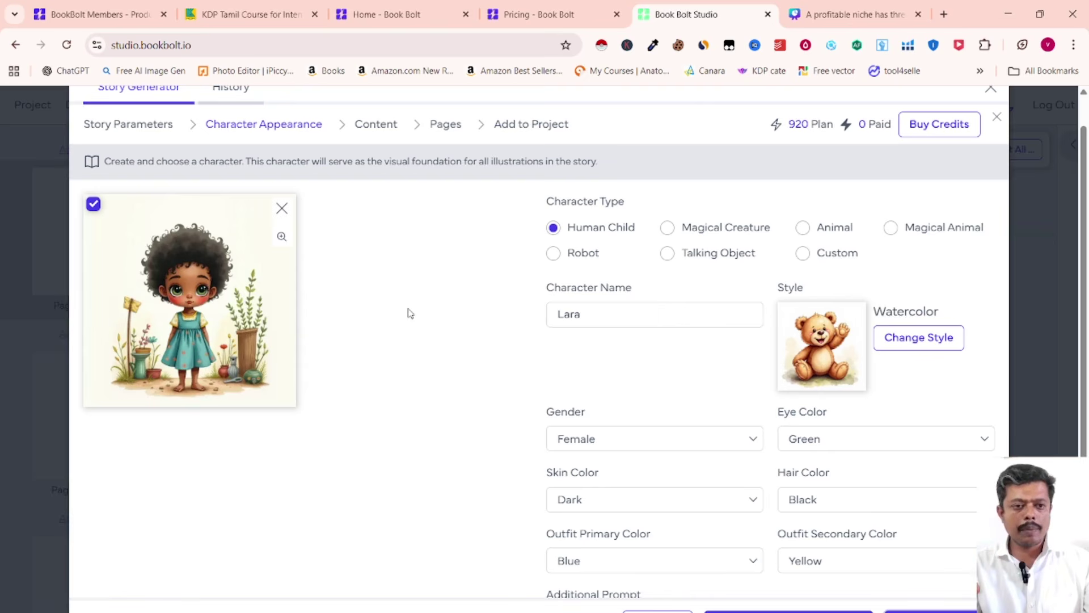
pyautogui.scroll(-1, 390, 382)
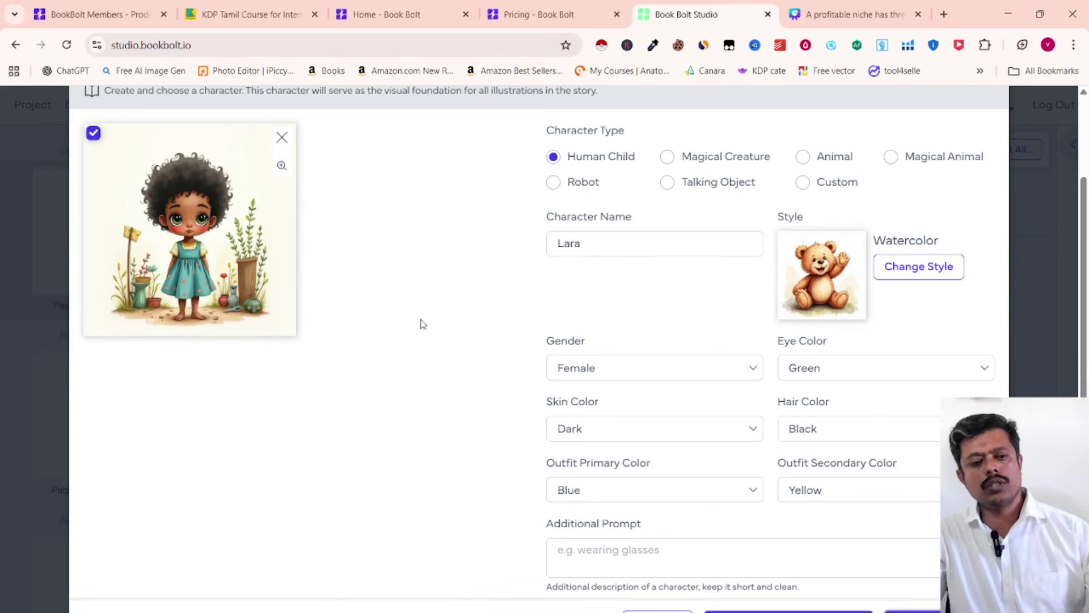
pyautogui.scroll(2, 377, 260)
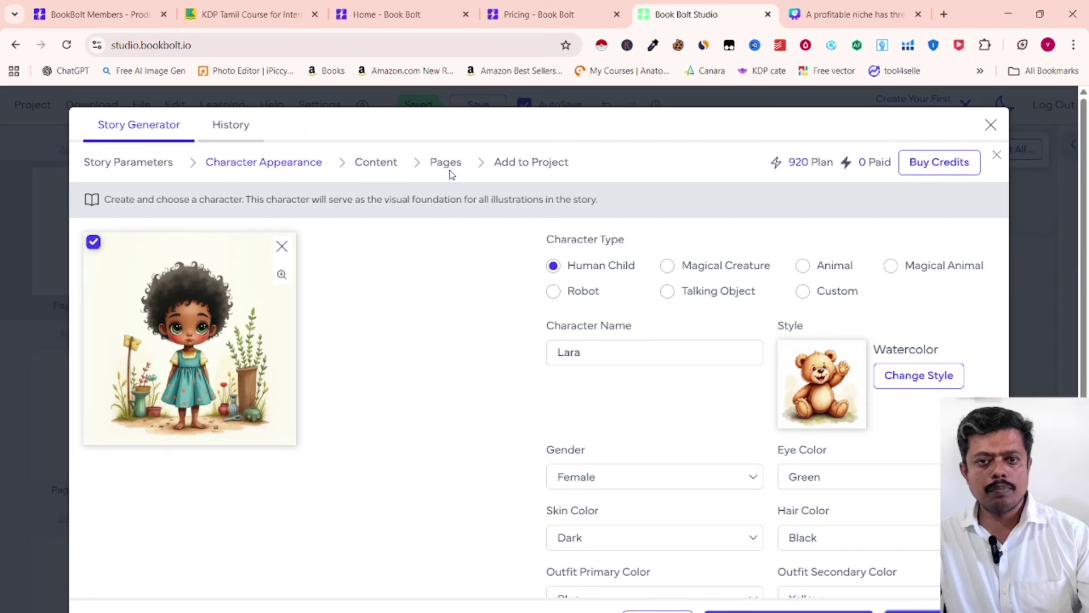
pyautogui.scroll(-3, 321, 380)
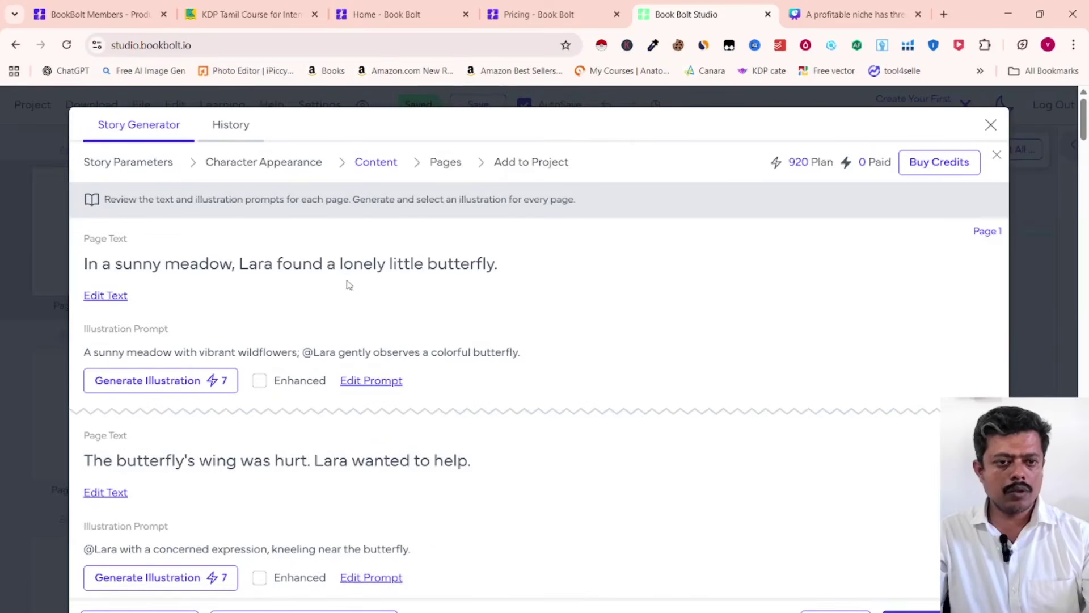
# - Read through the page texts and illustration prompts of the whole story, from page 1 to page 36
pyautogui.scroll(-1, 316, 384)
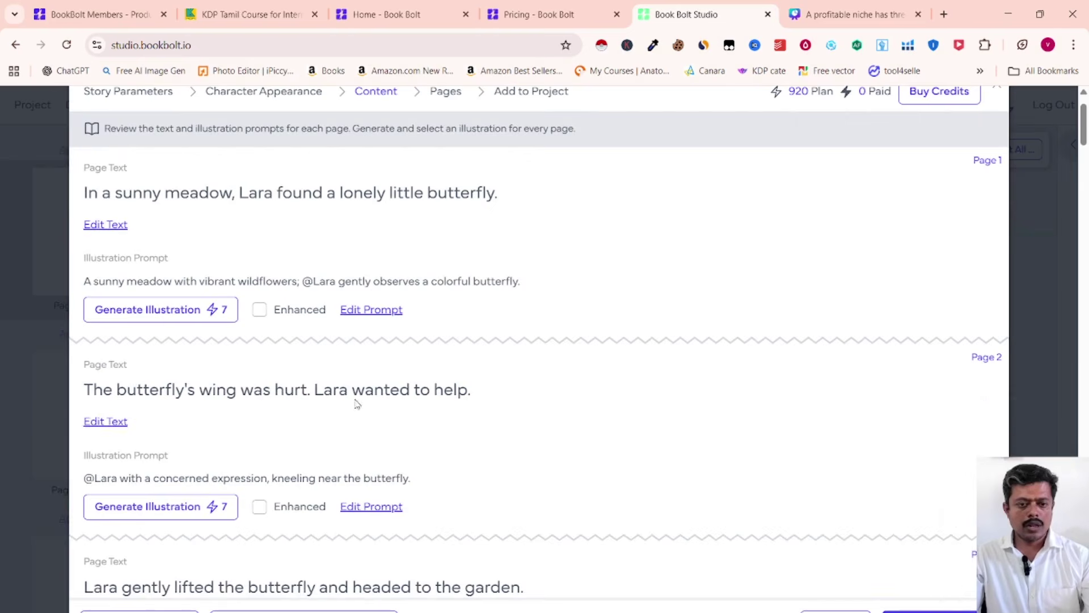
pyautogui.scroll(-2, 401, 429)
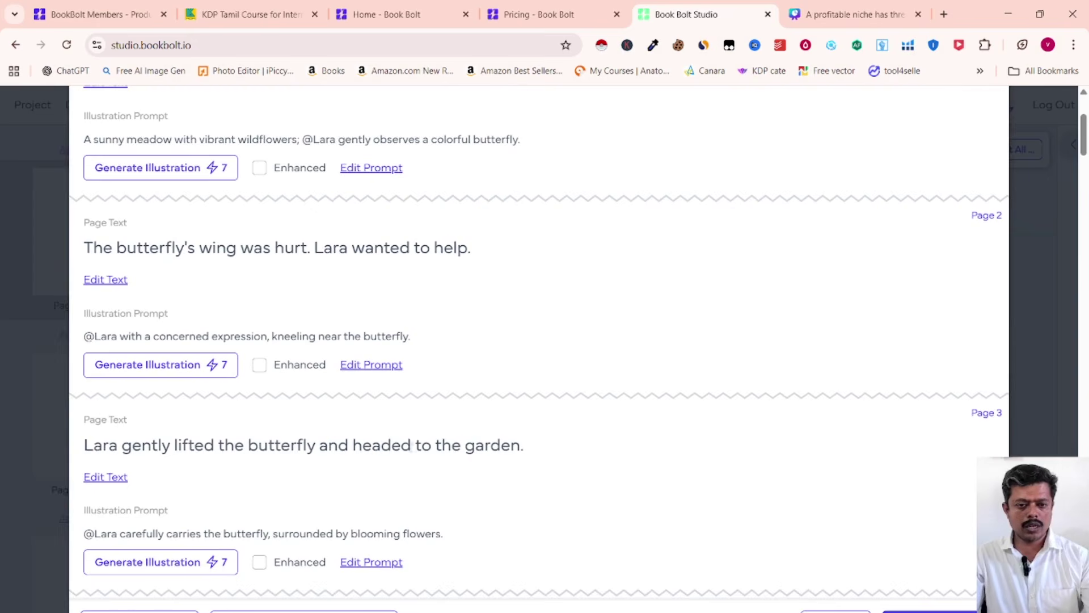
pyautogui.scroll(-2, 408, 428)
pyautogui.scroll(-2, 250, 389)
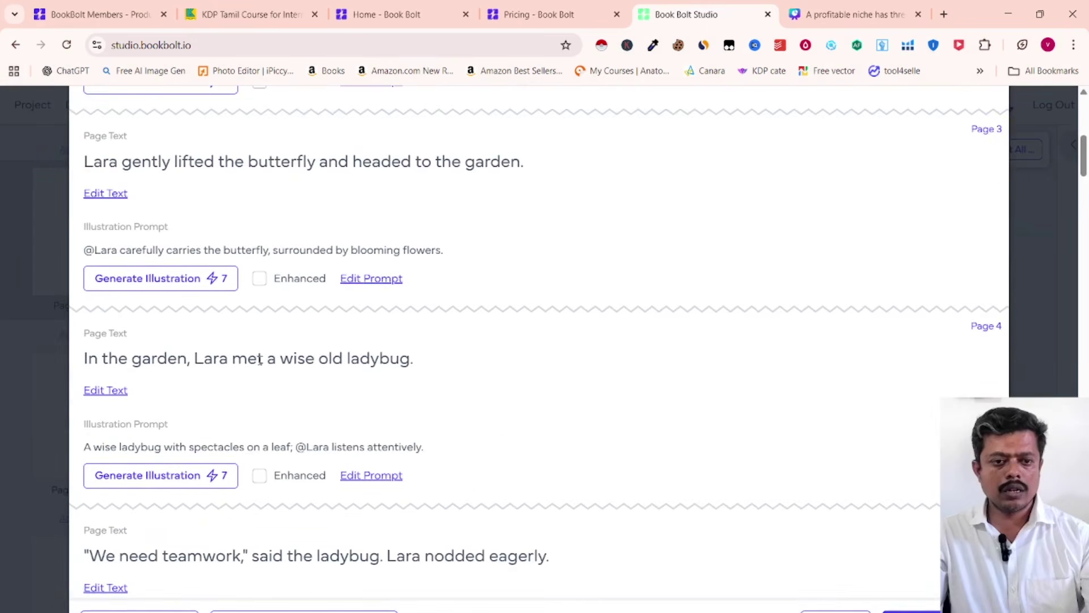
pyautogui.scroll(-3, 372, 372)
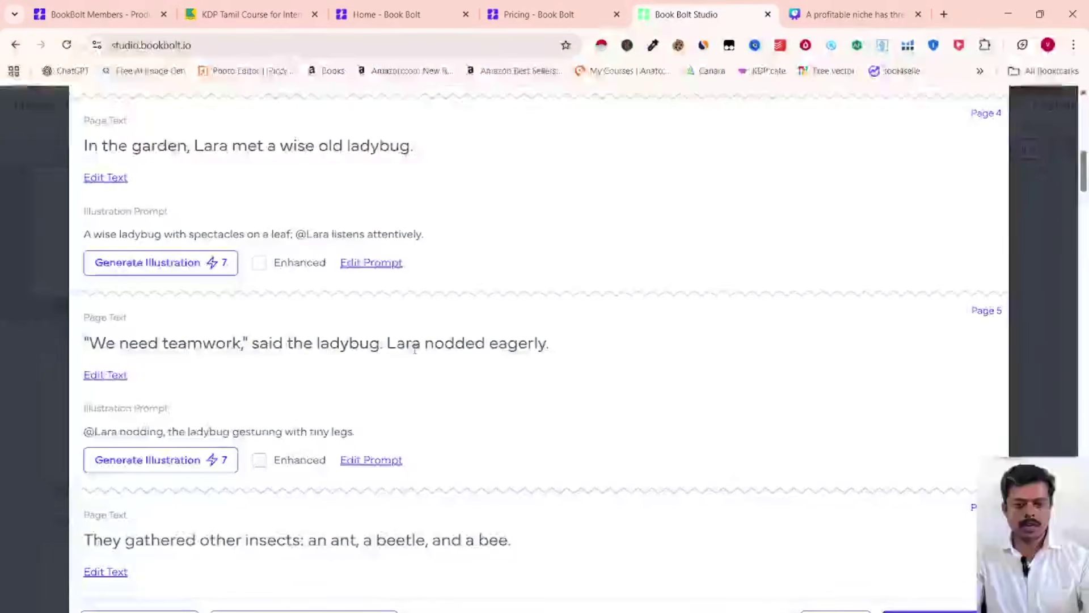
pyautogui.scroll(-1, 420, 350)
pyautogui.scroll(-2, 207, 425)
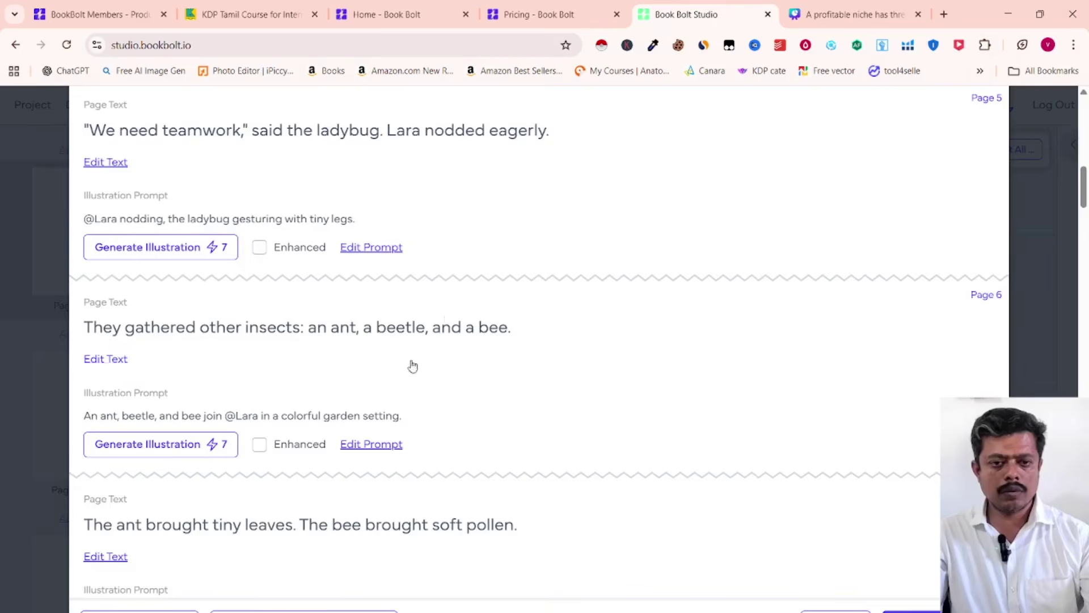
pyautogui.scroll(-1, 411, 367)
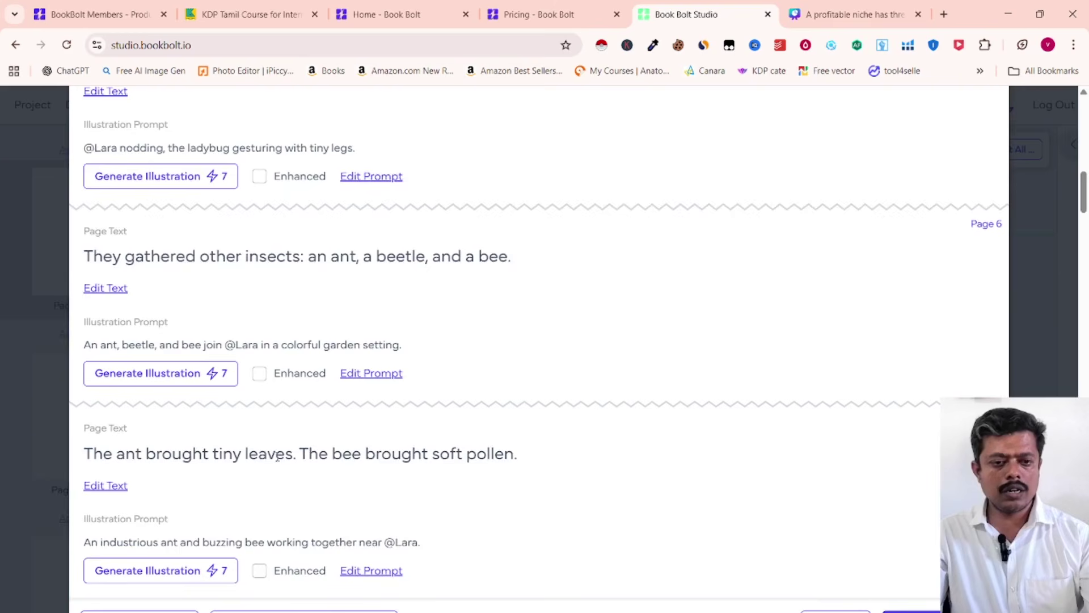
pyautogui.scroll(-2, 278, 457)
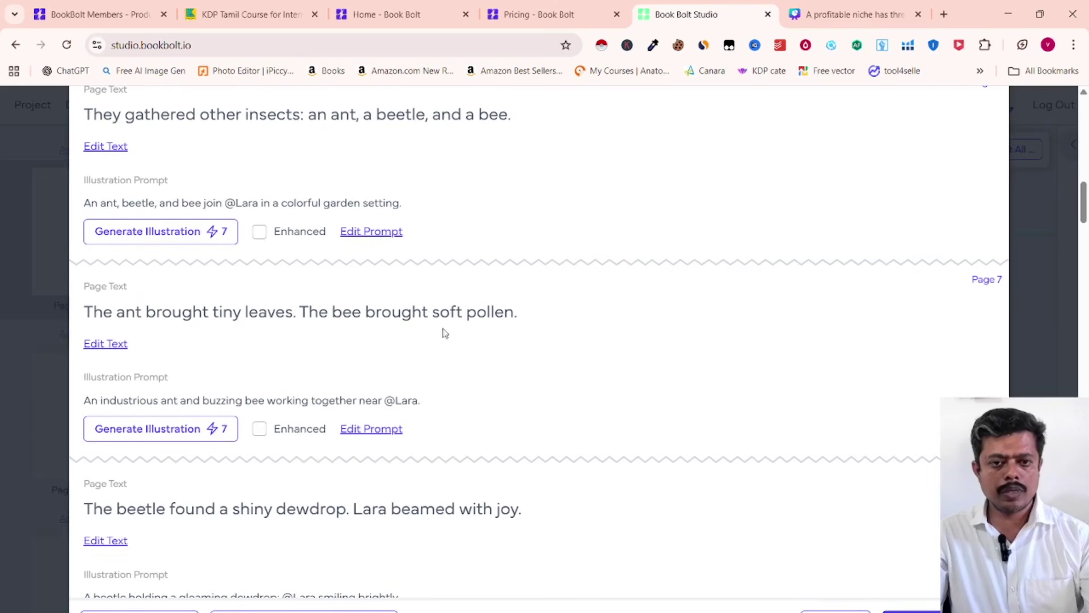
pyautogui.scroll(-4, 465, 332)
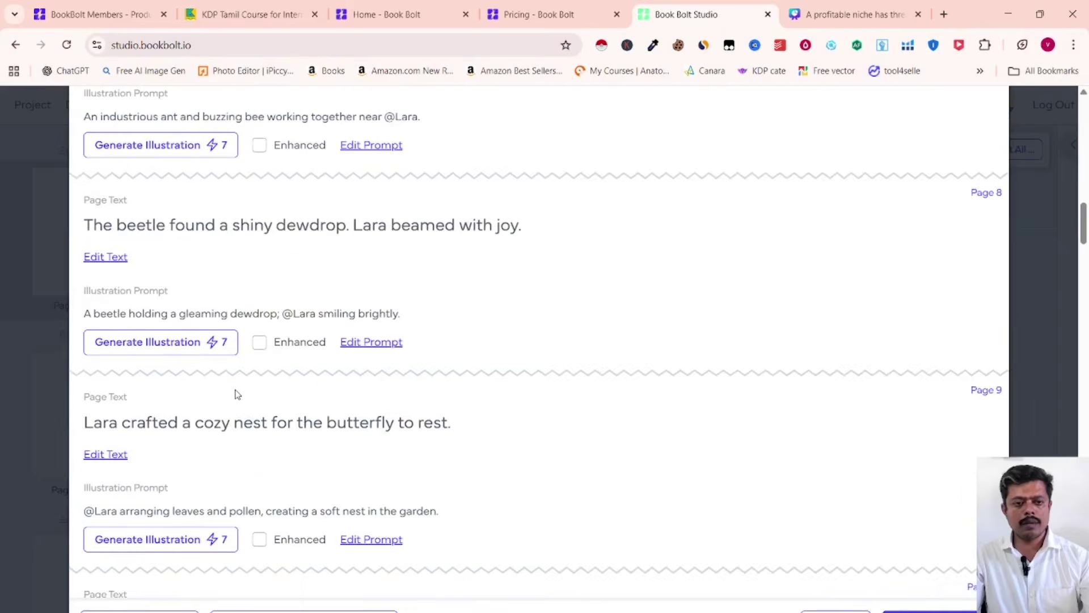
pyautogui.scroll(-9, 237, 394)
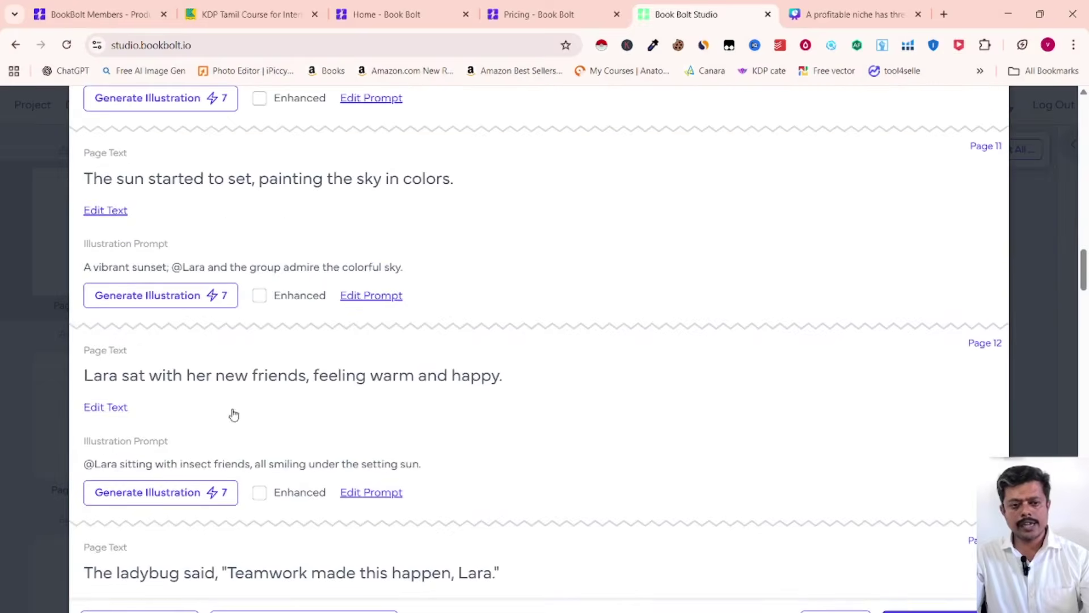
pyautogui.scroll(-14, 234, 415)
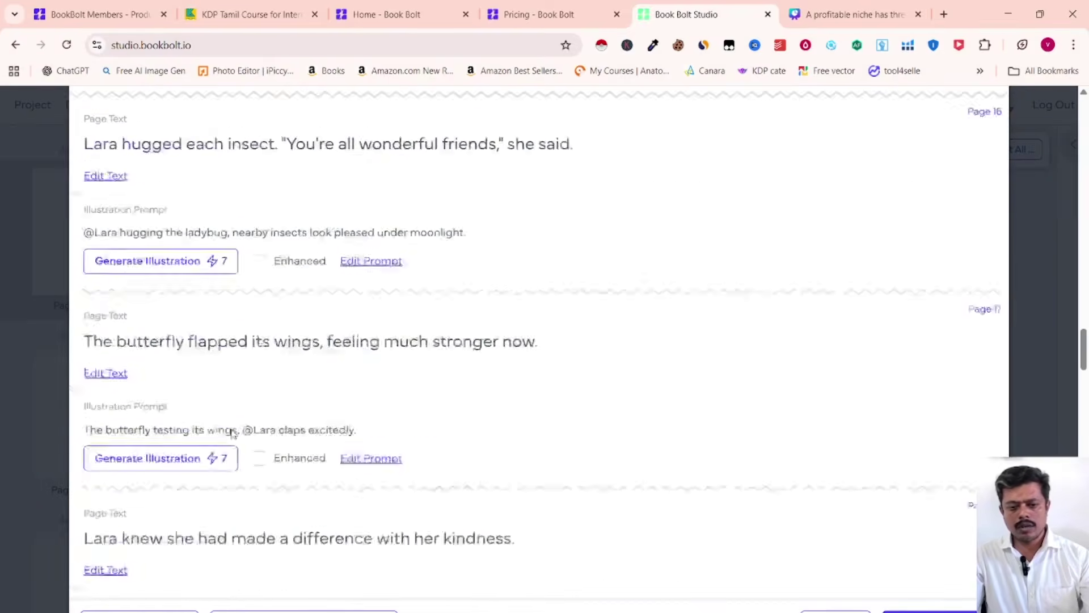
pyautogui.scroll(-8, 233, 432)
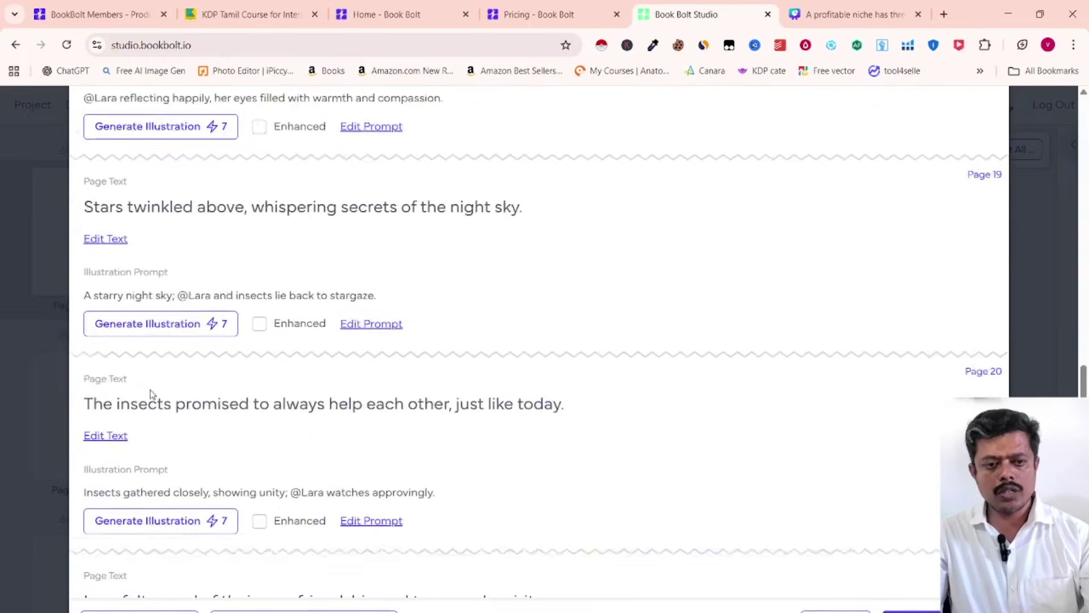
pyautogui.scroll(-14, 151, 394)
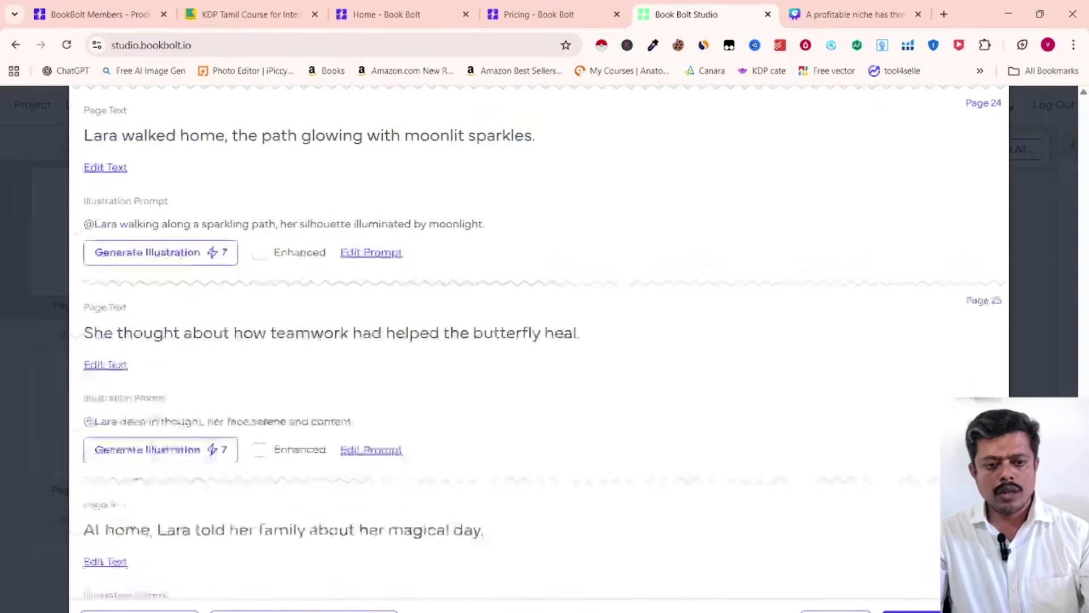
pyautogui.scroll(-20, 137, 479)
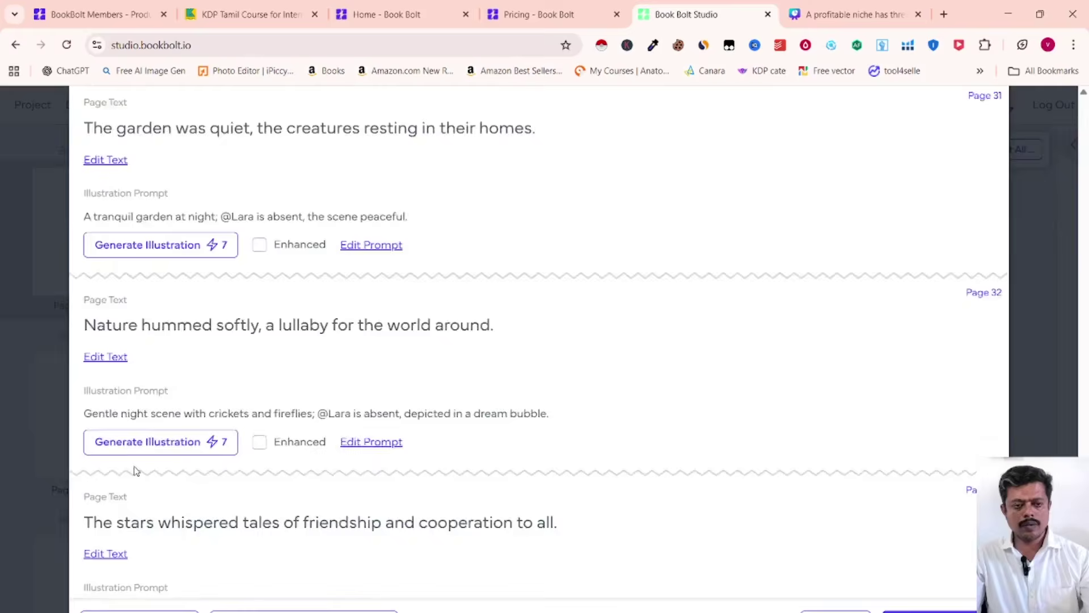
pyautogui.scroll(-10, 136, 471)
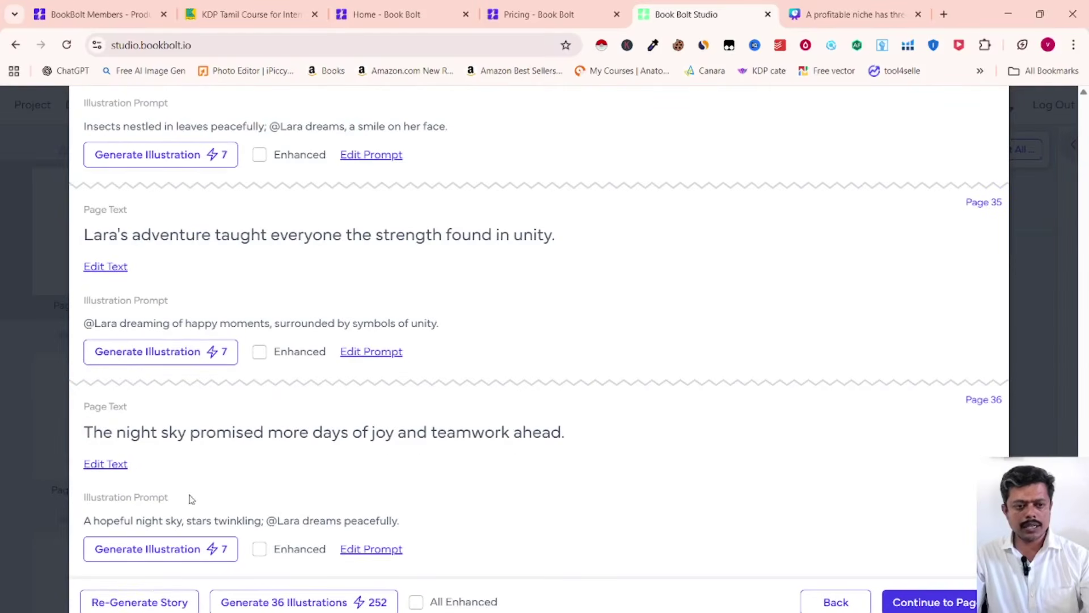
# - Start generating the illustrations for all 36 story pages at once, without the enhanced option
pyautogui.scroll(1, 263, 517)
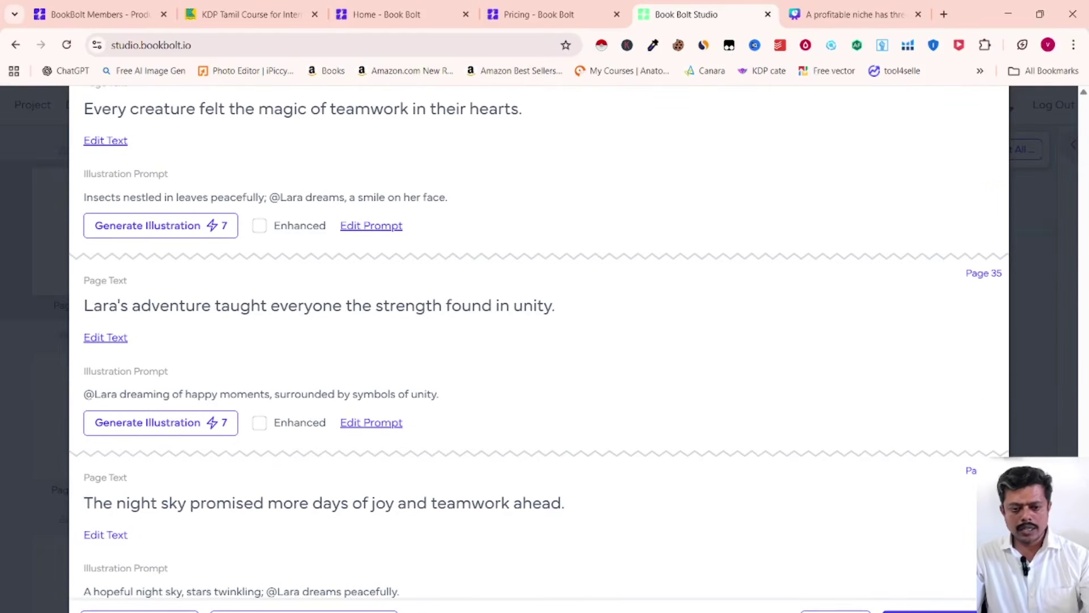
pyautogui.scroll(-1, 293, 509)
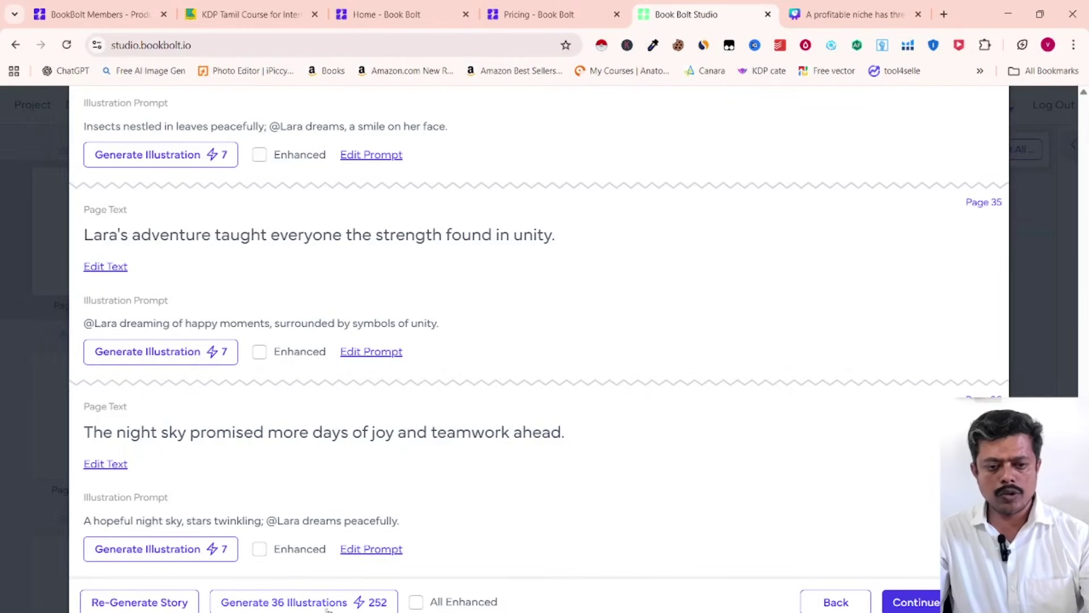
pyautogui.click(297, 605)
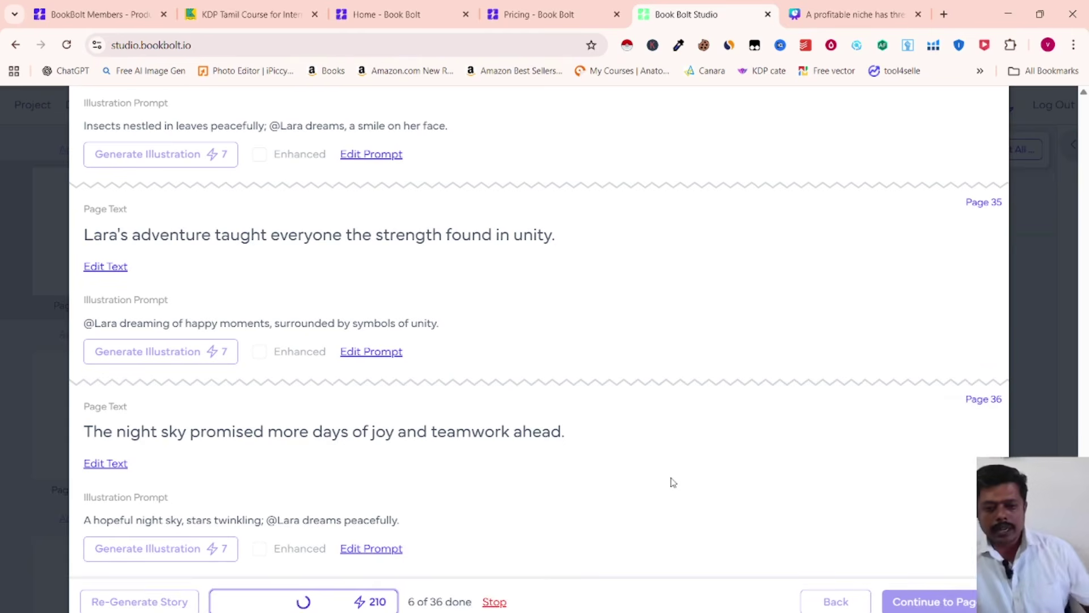
# - Examine the illustrations generated for the first story pages against their page texts and prompts
pyautogui.scroll(10, 652, 292)
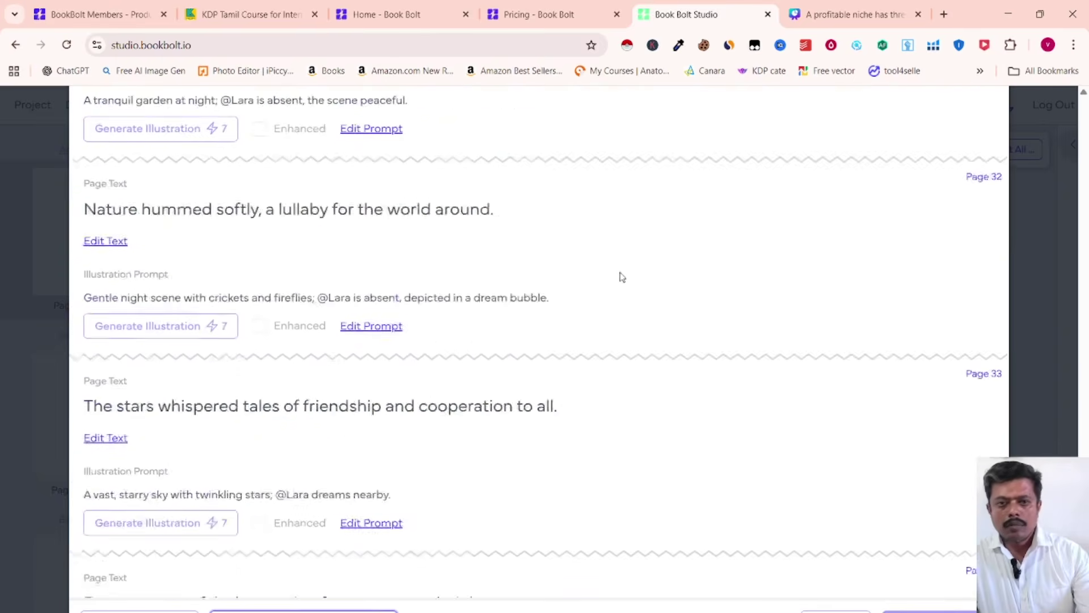
pyautogui.scroll(15, 618, 273)
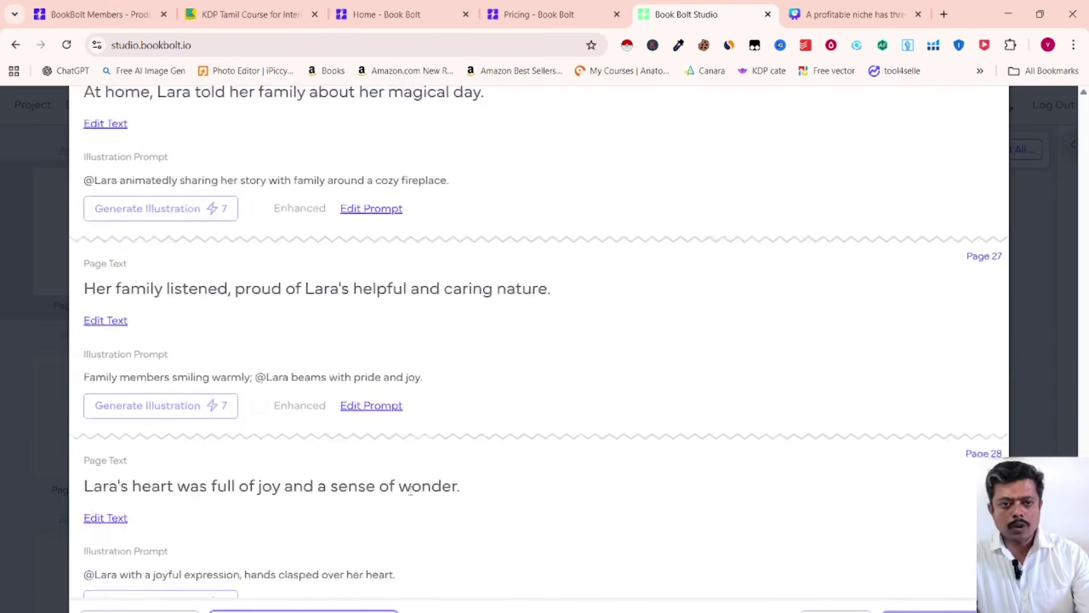
pyautogui.scroll(12, 656, 325)
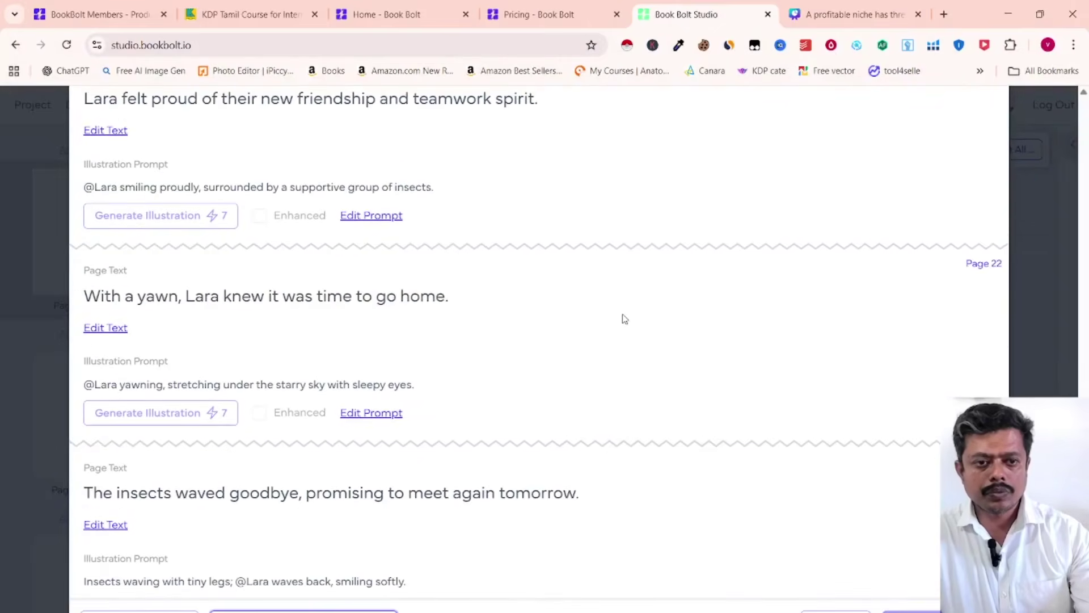
pyautogui.scroll(15, 625, 318)
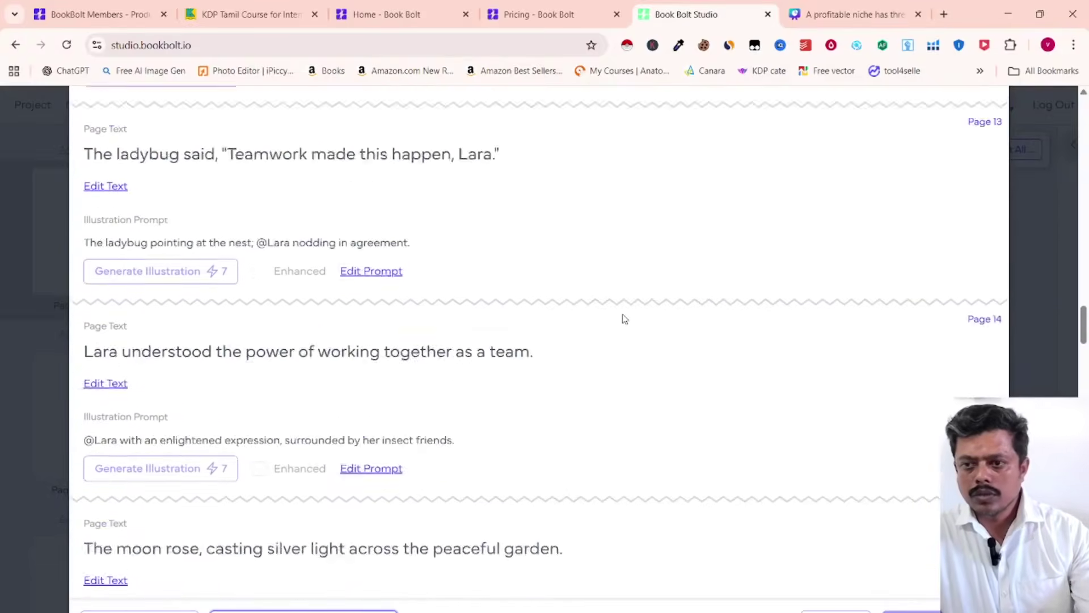
pyautogui.scroll(12, 625, 319)
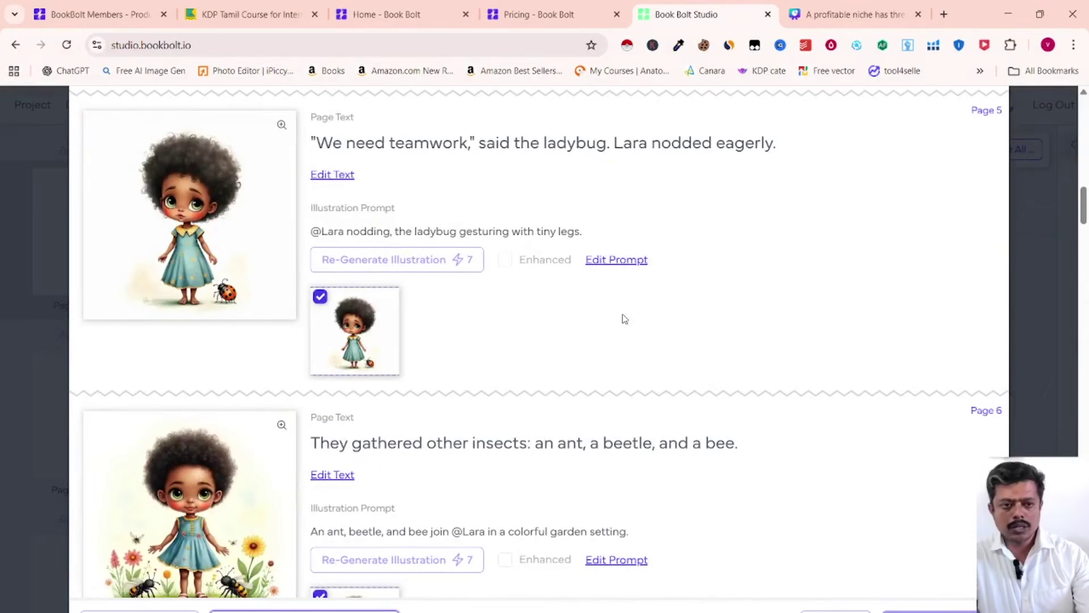
pyautogui.scroll(-1, 624, 319)
pyautogui.scroll(3, 515, 277)
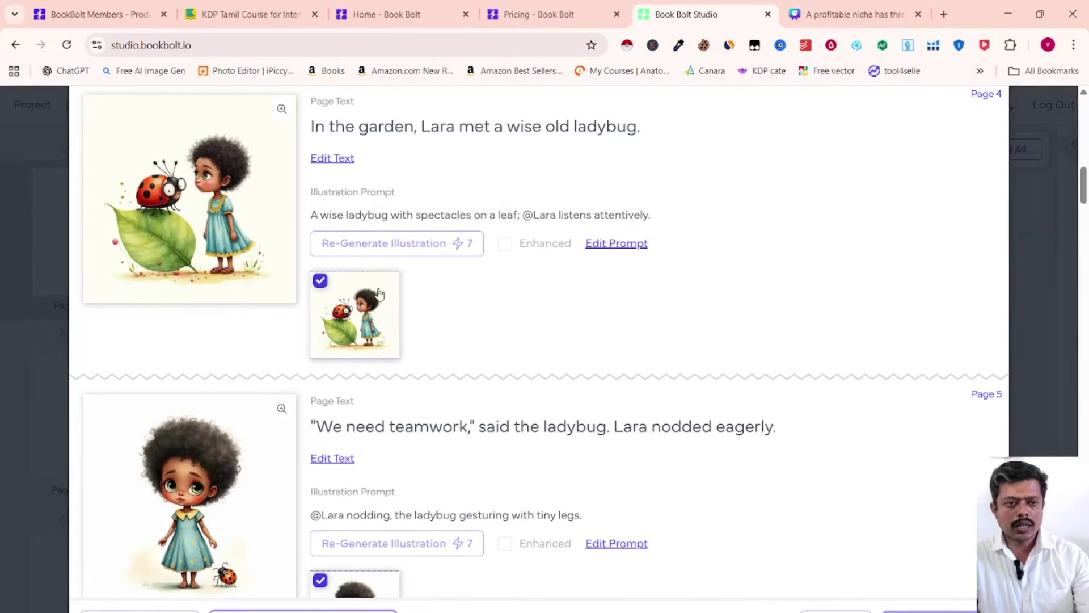
pyautogui.scroll(10, 427, 299)
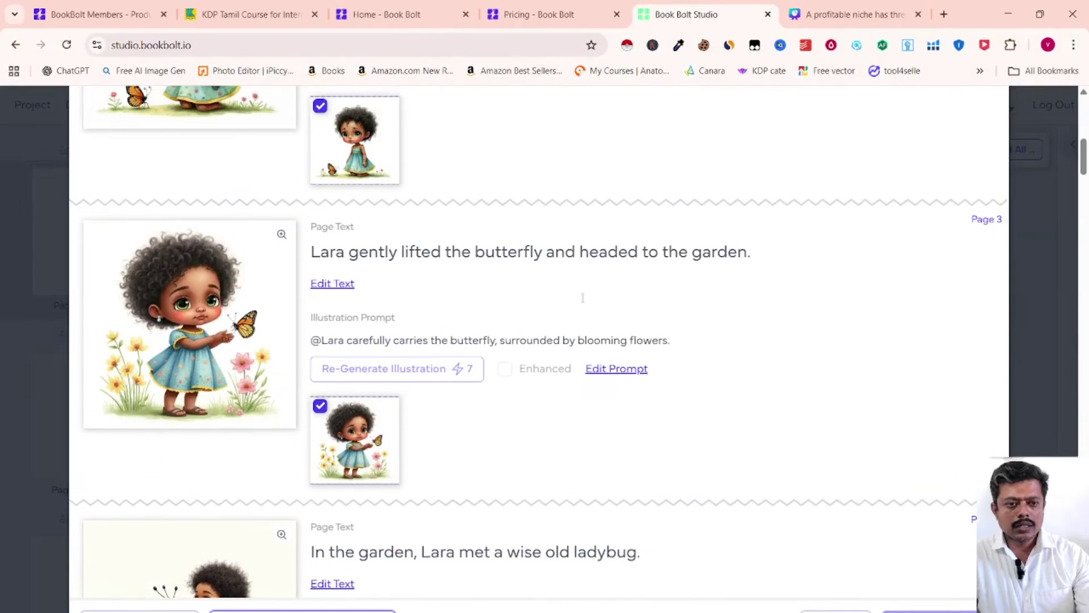
pyautogui.scroll(7, 584, 303)
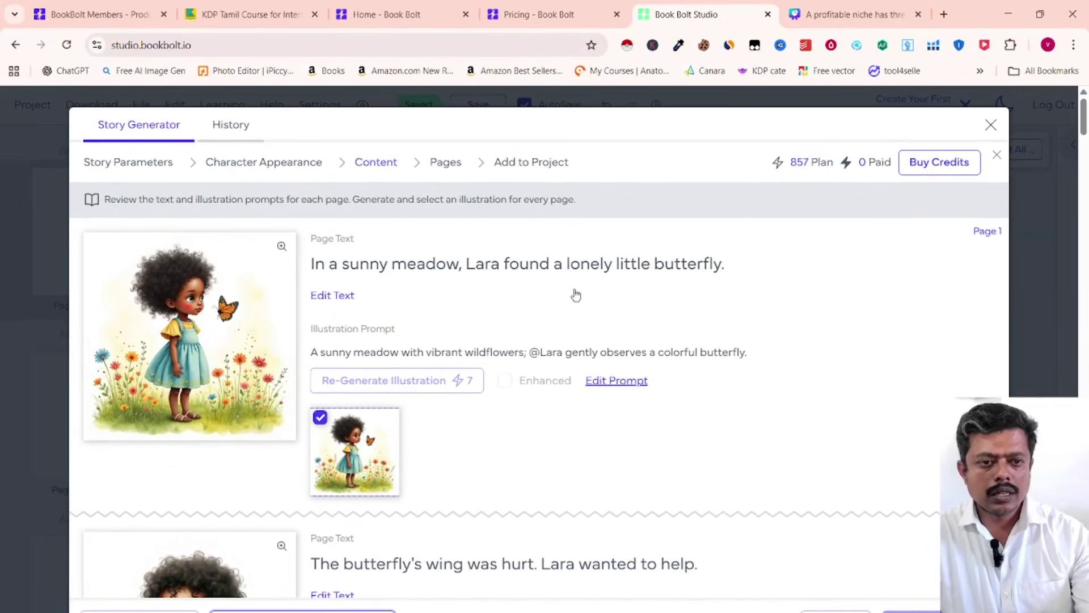
pyautogui.scroll(-3, 534, 319)
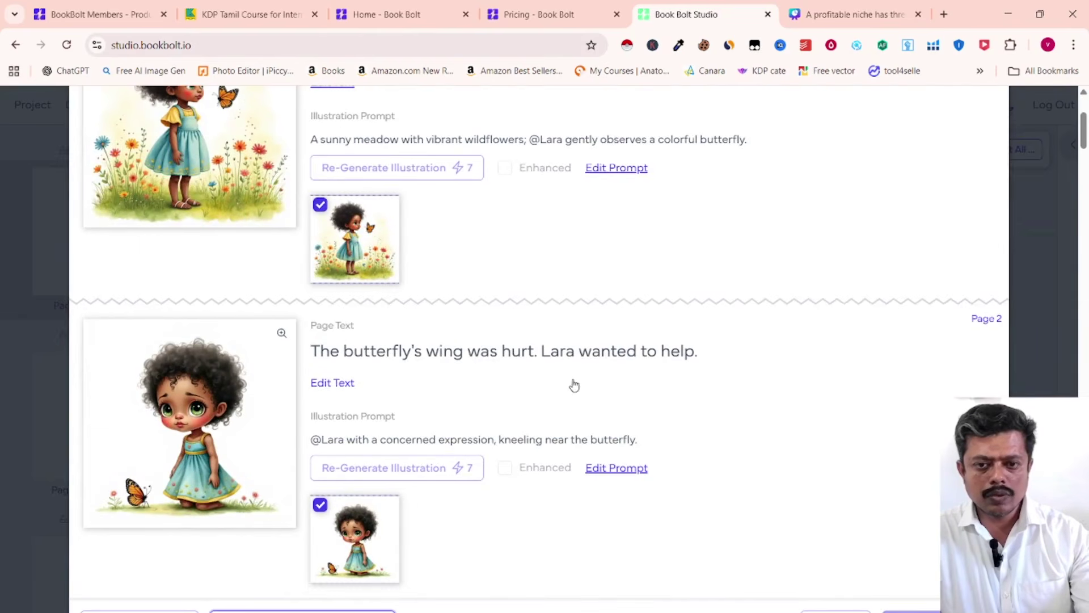
pyautogui.scroll(-4, 529, 360)
pyautogui.scroll(-1, 384, 396)
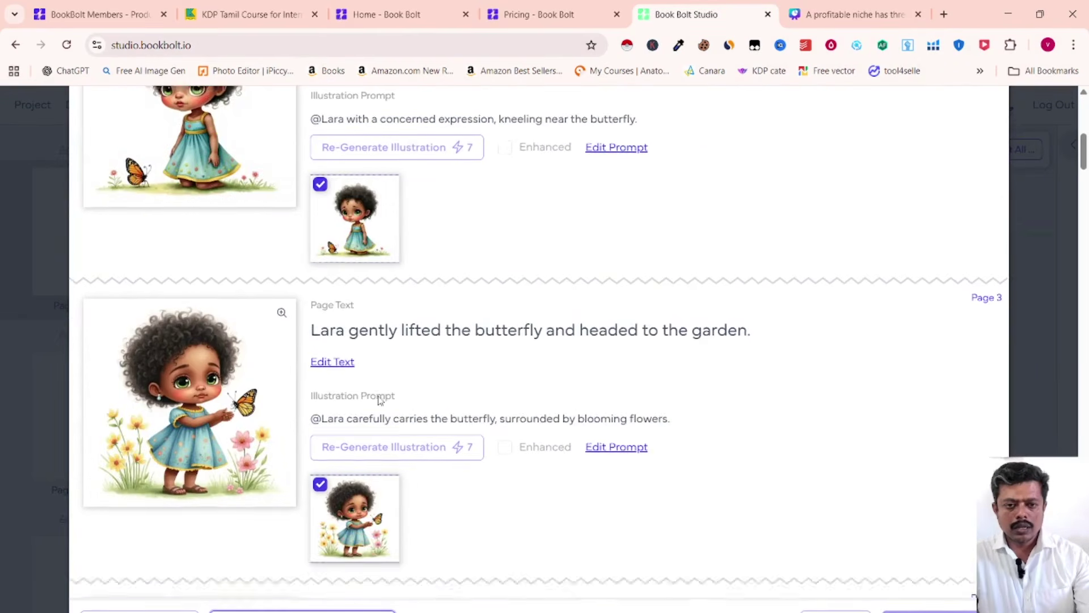
# - Examine the illustrations of story pages 3 to 12 against their page texts and illustration prompts
pyautogui.scroll(-4, 487, 299)
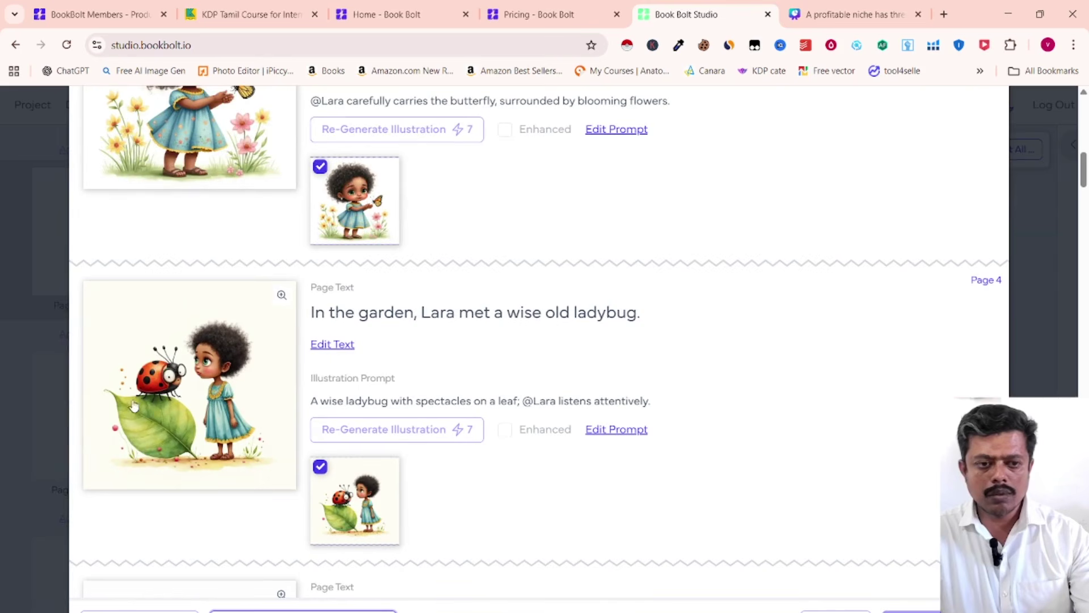
pyautogui.scroll(-3, 192, 399)
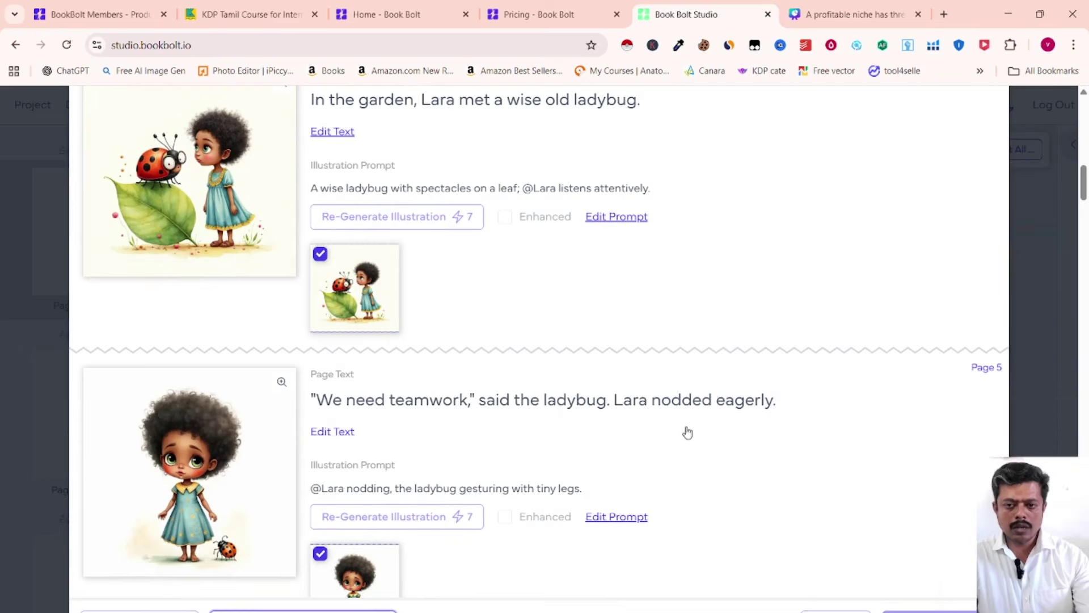
pyautogui.scroll(-4, 712, 409)
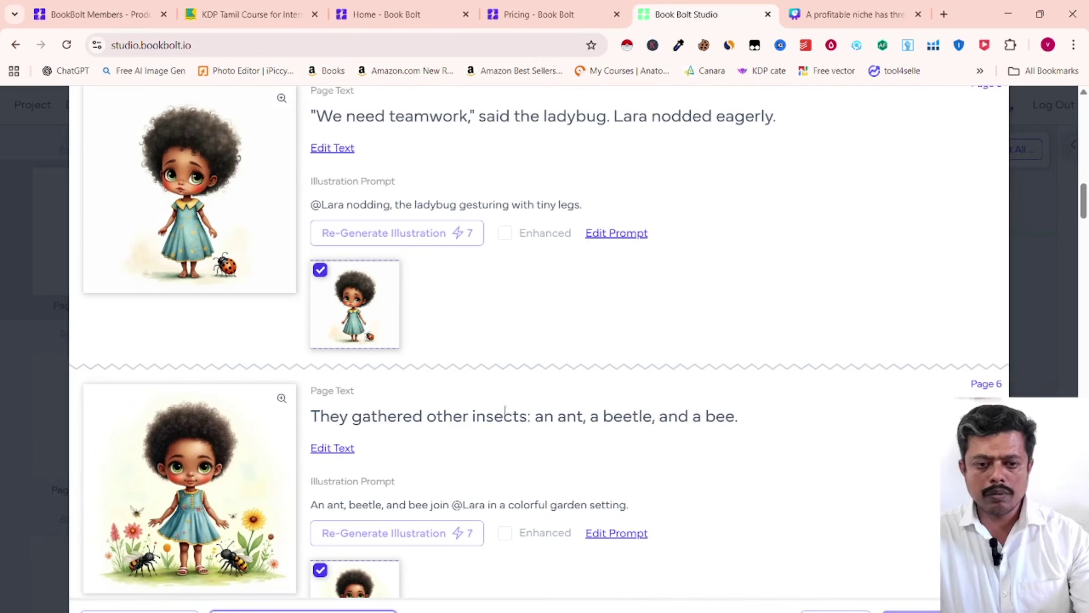
pyautogui.scroll(-3, 557, 387)
pyautogui.scroll(-1, 553, 388)
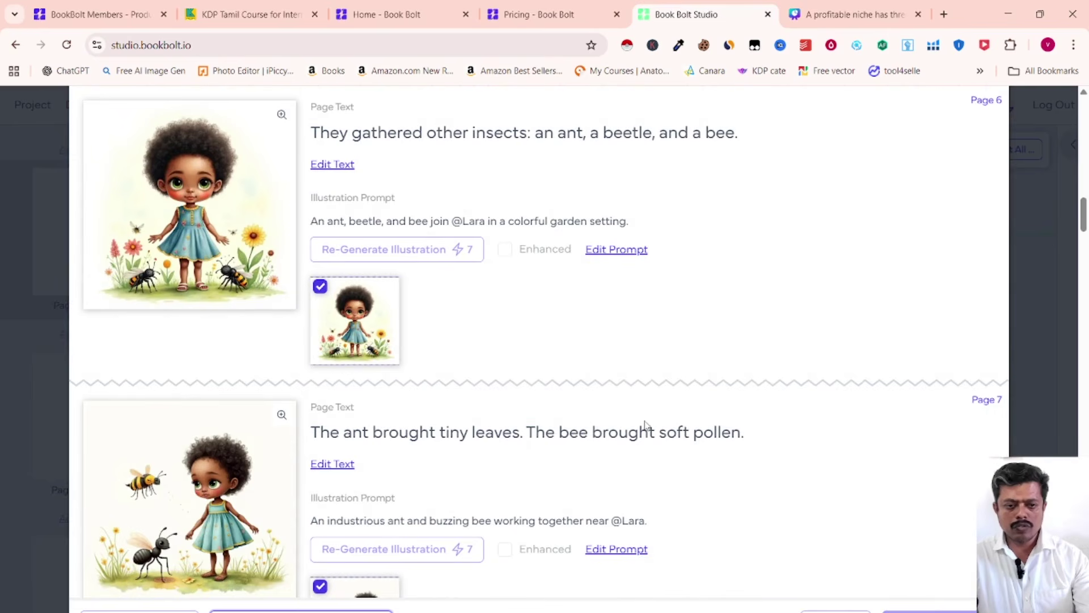
pyautogui.scroll(-6, 678, 443)
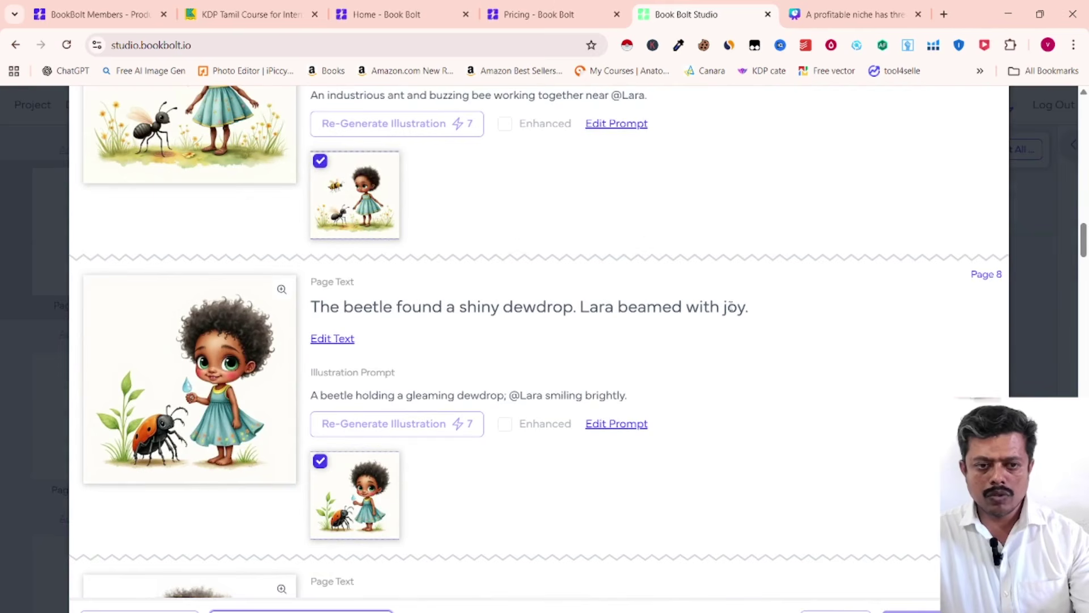
pyautogui.scroll(-3, 718, 344)
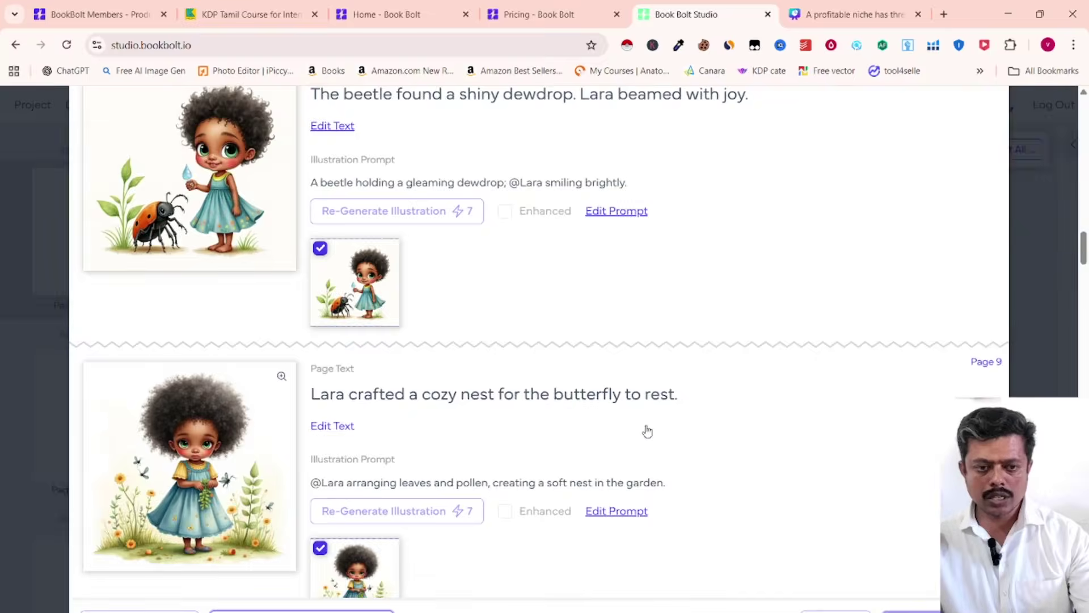
pyautogui.scroll(-4, 648, 431)
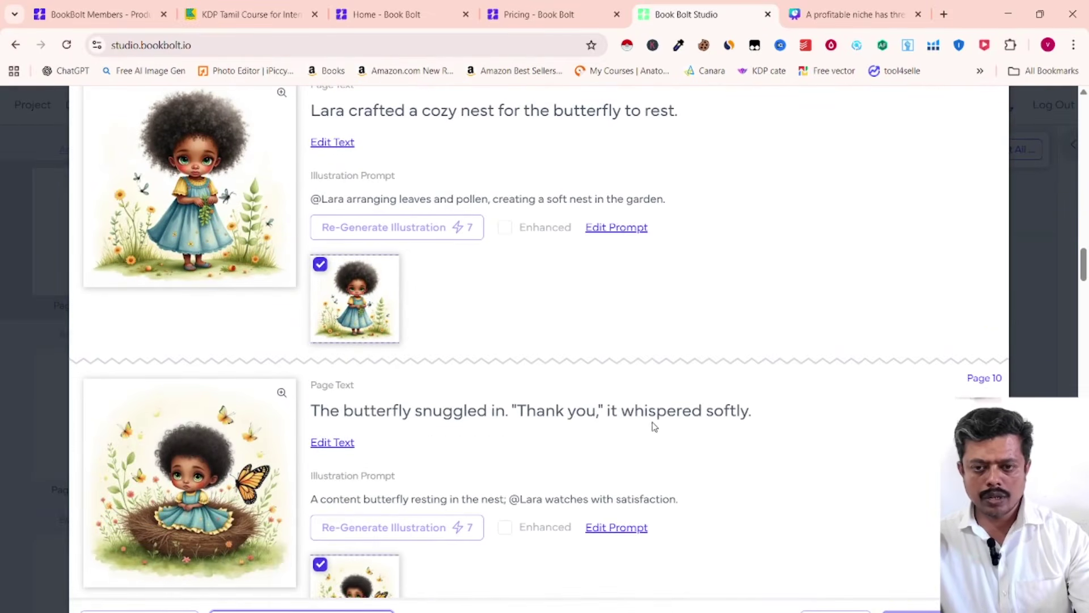
pyautogui.scroll(-4, 654, 428)
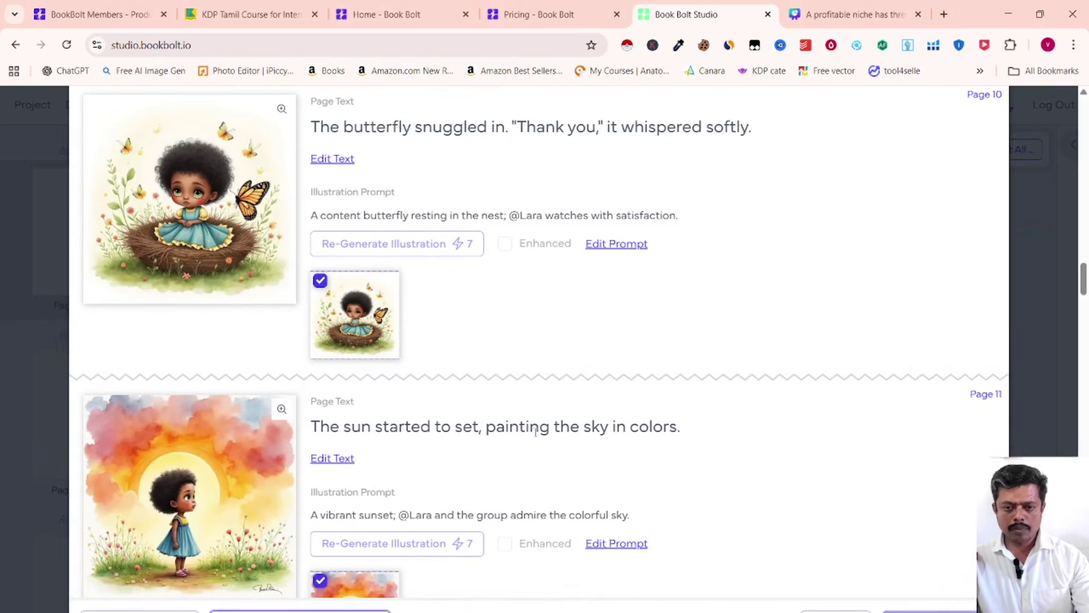
pyautogui.scroll(-4, 635, 434)
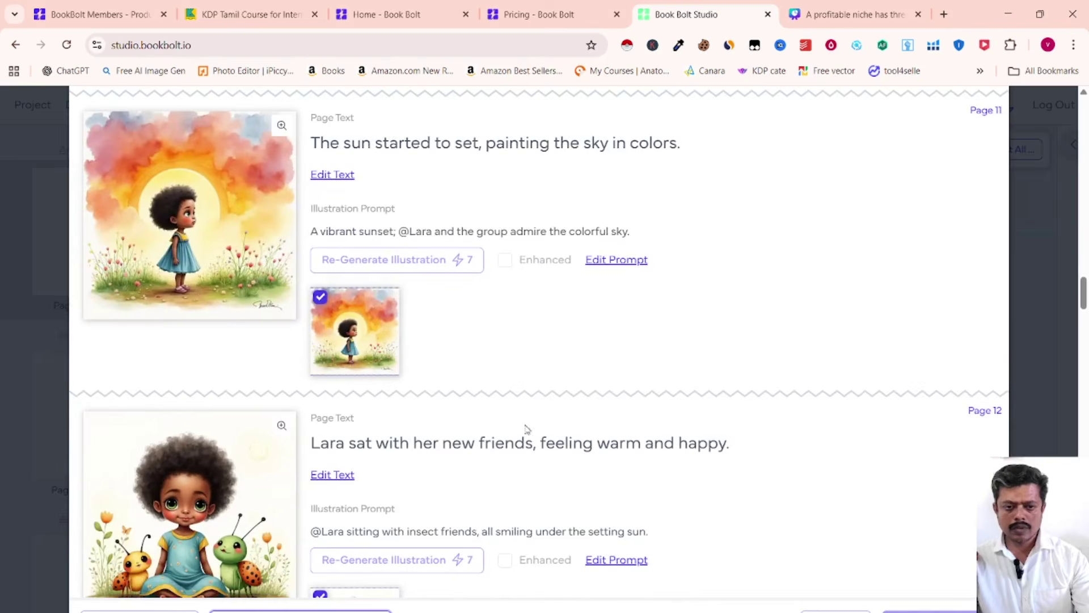
pyautogui.scroll(-1, 499, 433)
pyautogui.scroll(-1, 493, 433)
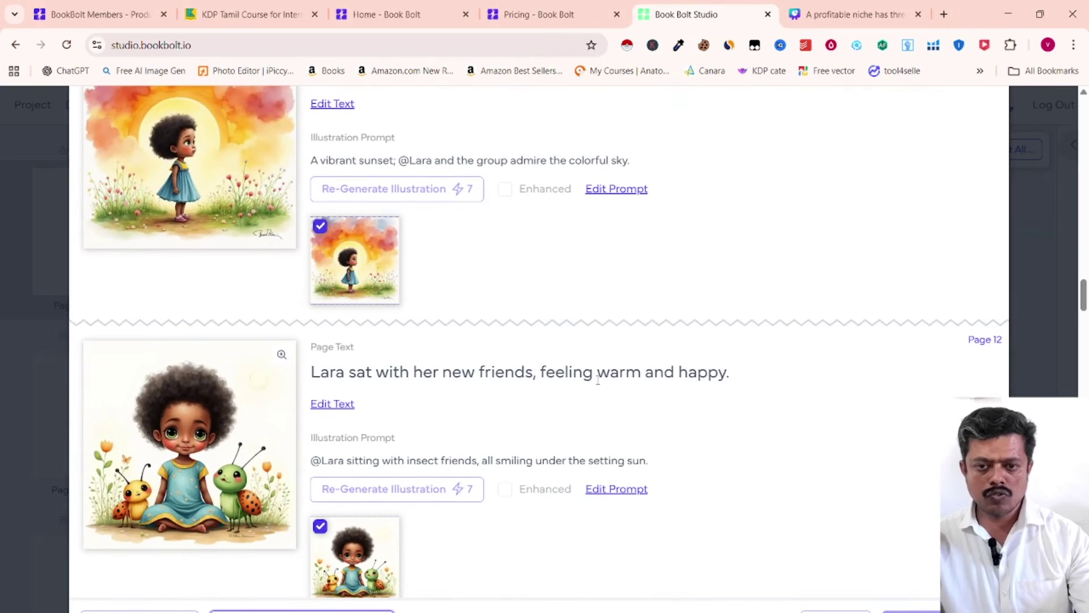
# - Compare the illustrations of story pages 13 to 20 with their page texts and prompts, checking Lara's appearance and the insects
pyautogui.scroll(-5, 598, 380)
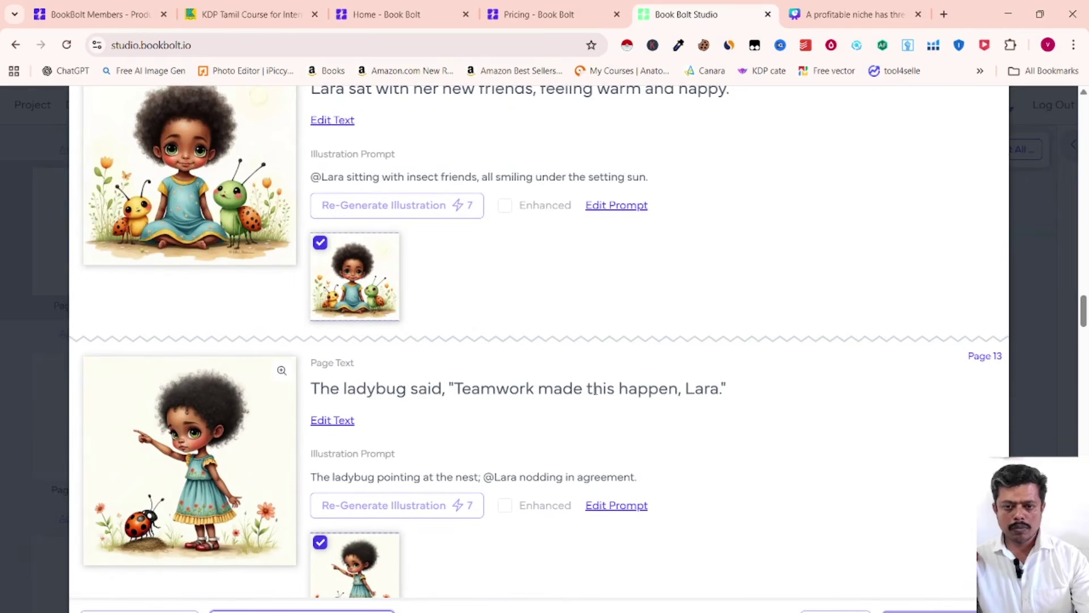
pyautogui.scroll(-5, 615, 392)
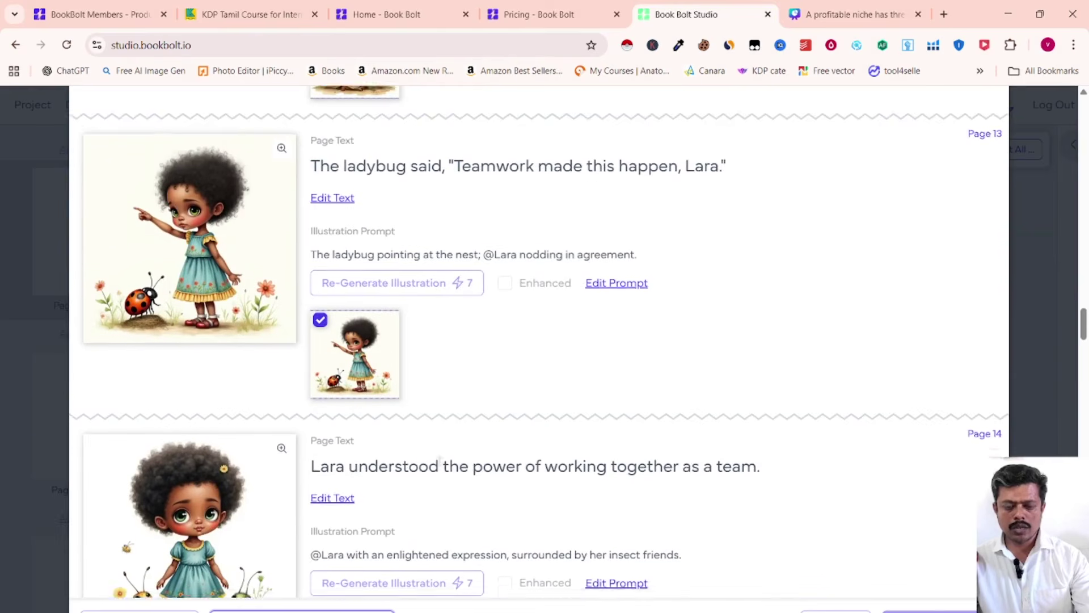
pyautogui.scroll(-3, 561, 422)
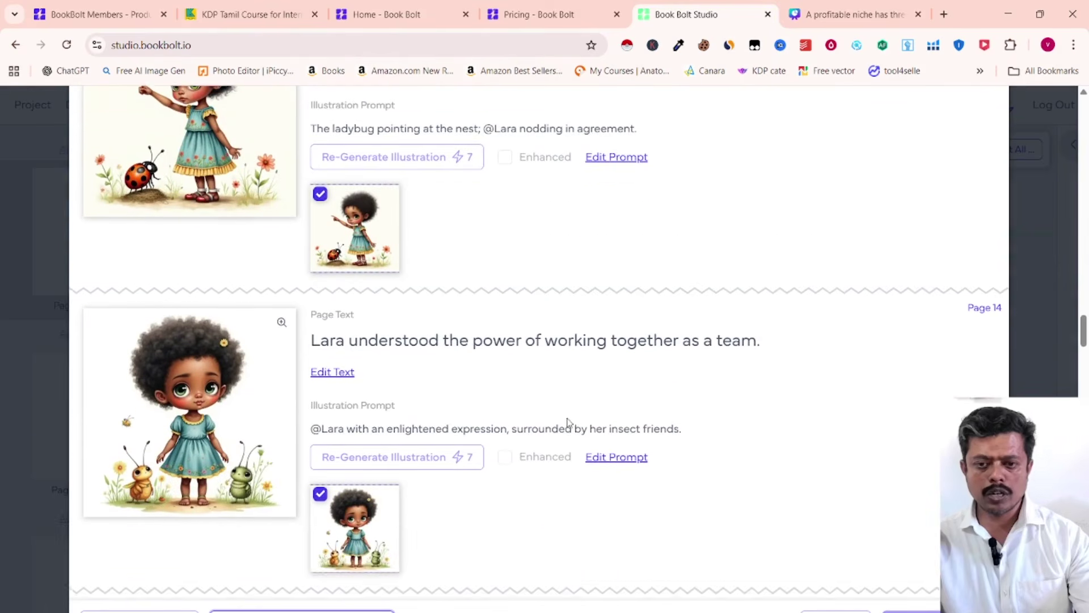
pyautogui.scroll(-3, 484, 482)
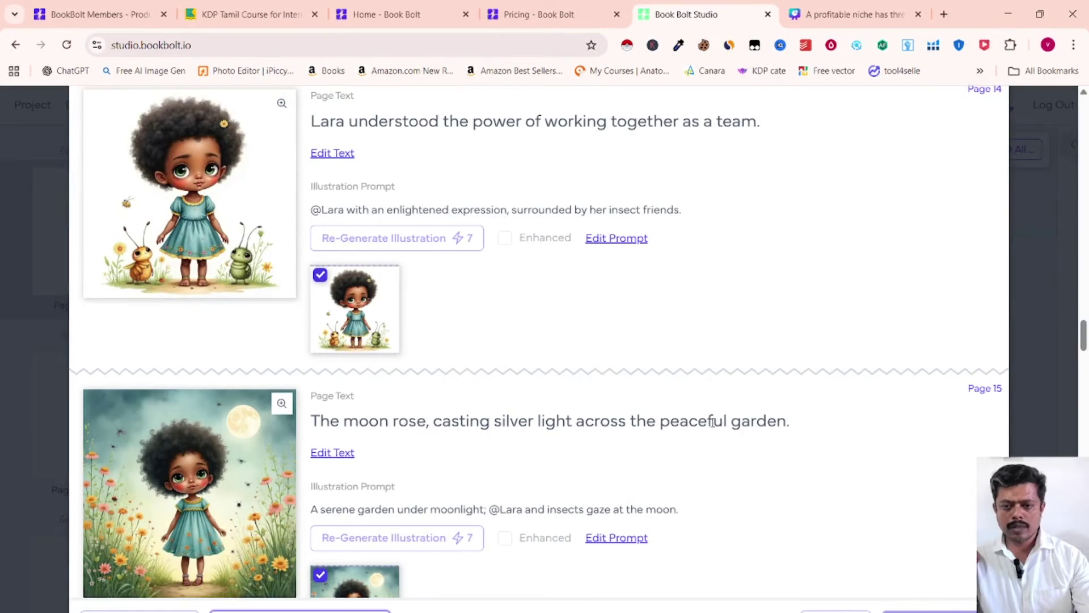
pyautogui.scroll(-7, 716, 423)
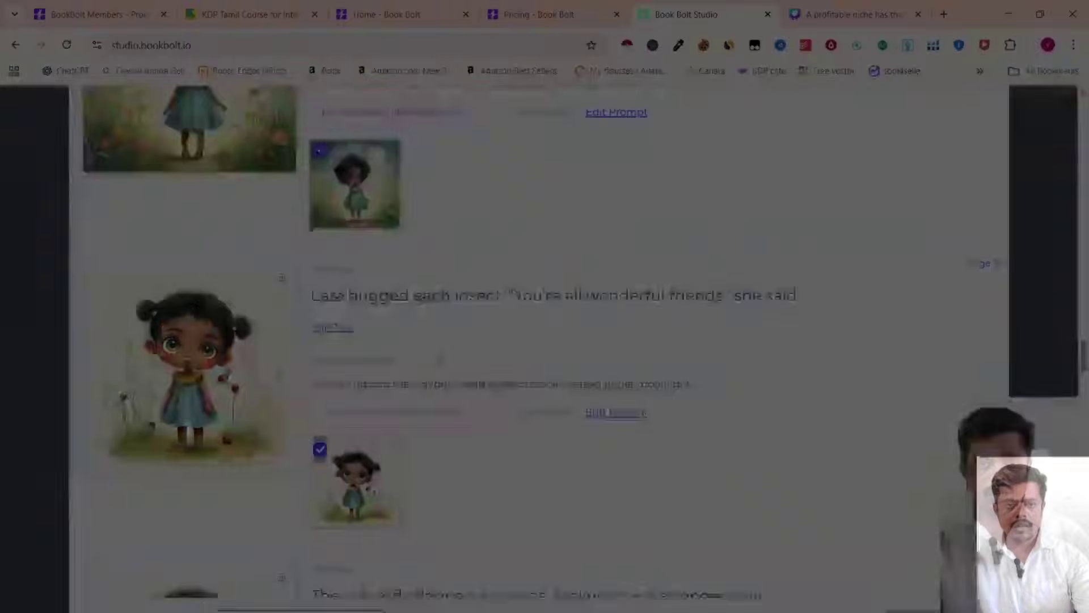
pyautogui.scroll(1, 438, 360)
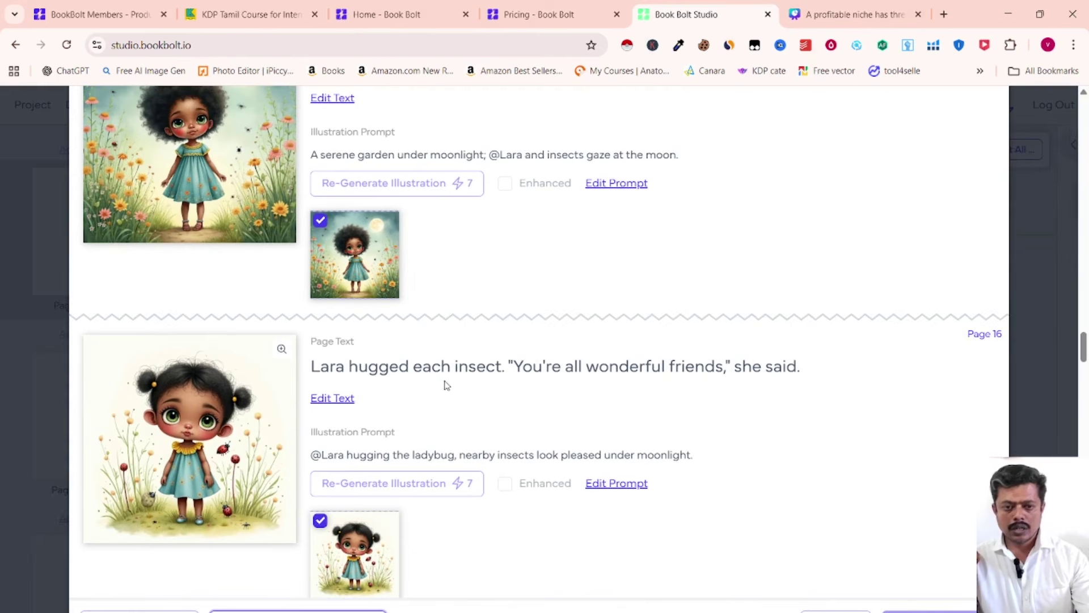
pyautogui.scroll(-1, 519, 409)
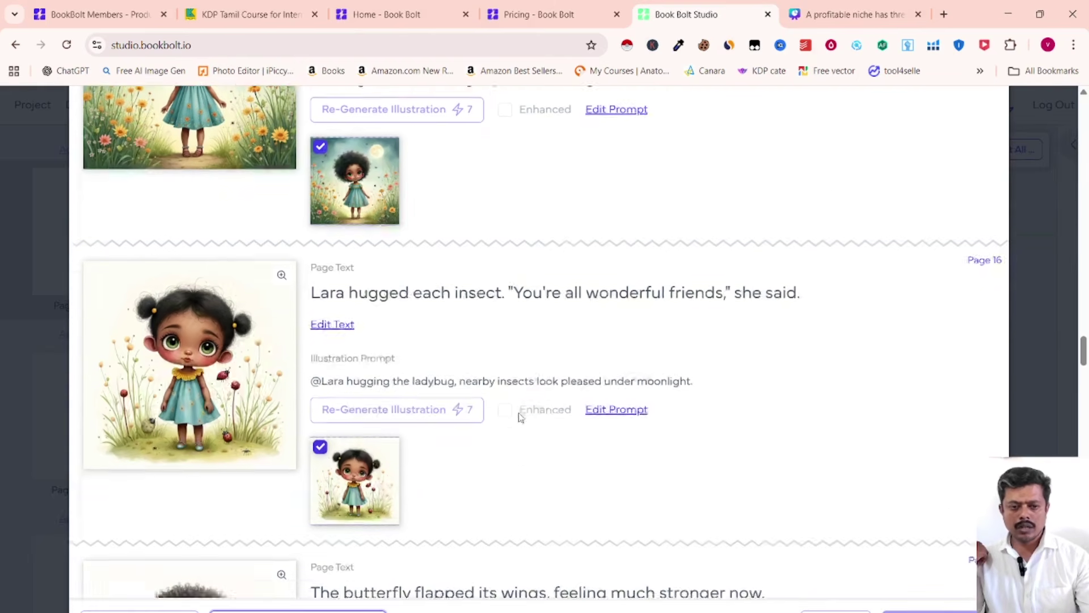
pyautogui.scroll(-5, 519, 417)
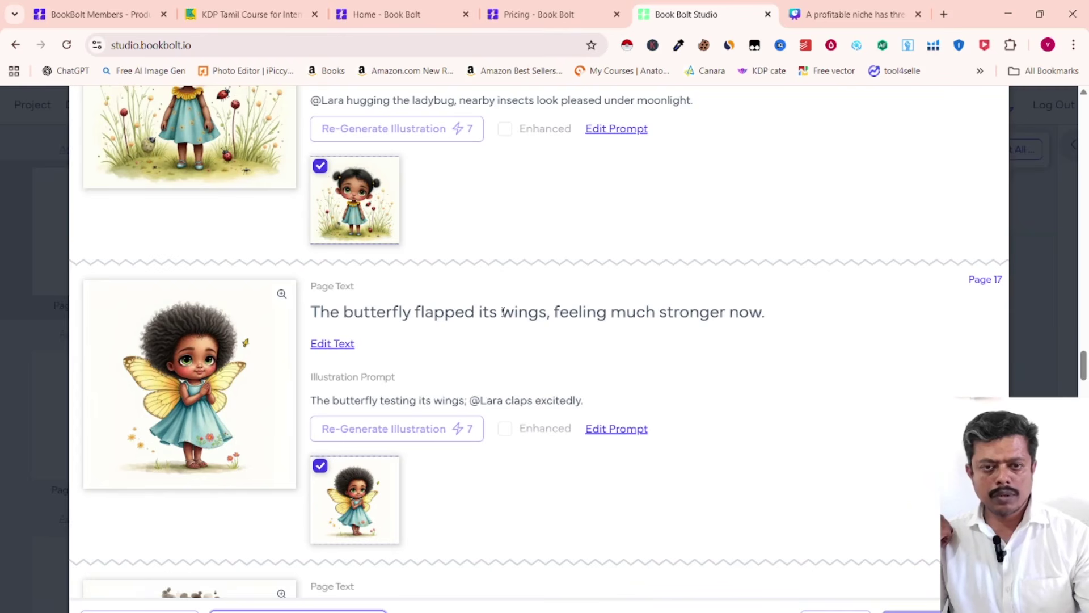
pyautogui.scroll(-5, 679, 322)
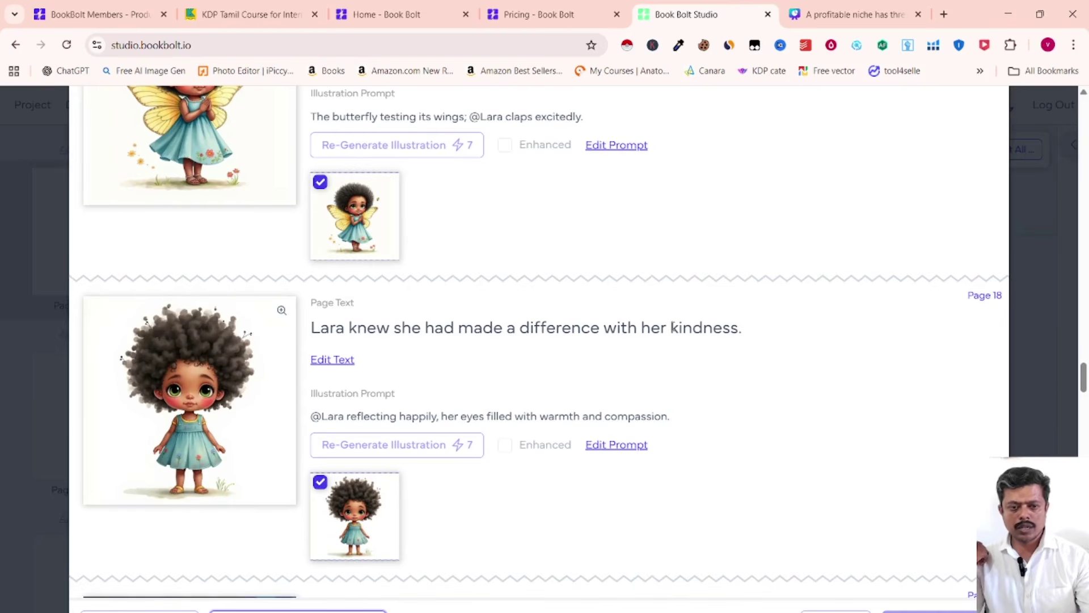
pyautogui.scroll(-6, 673, 328)
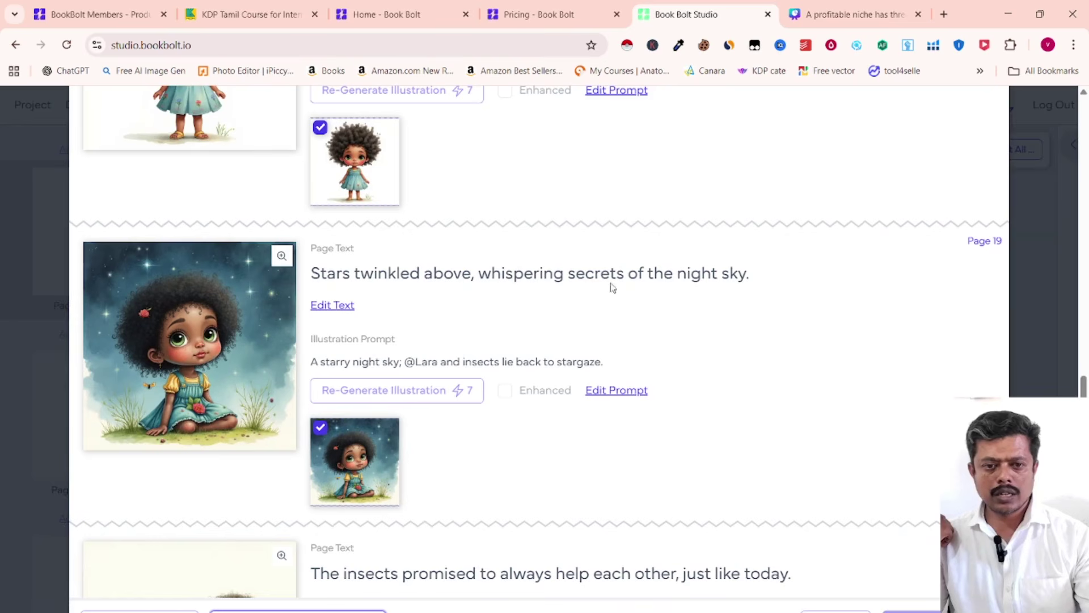
pyautogui.scroll(-5, 624, 329)
pyautogui.scroll(2, 637, 311)
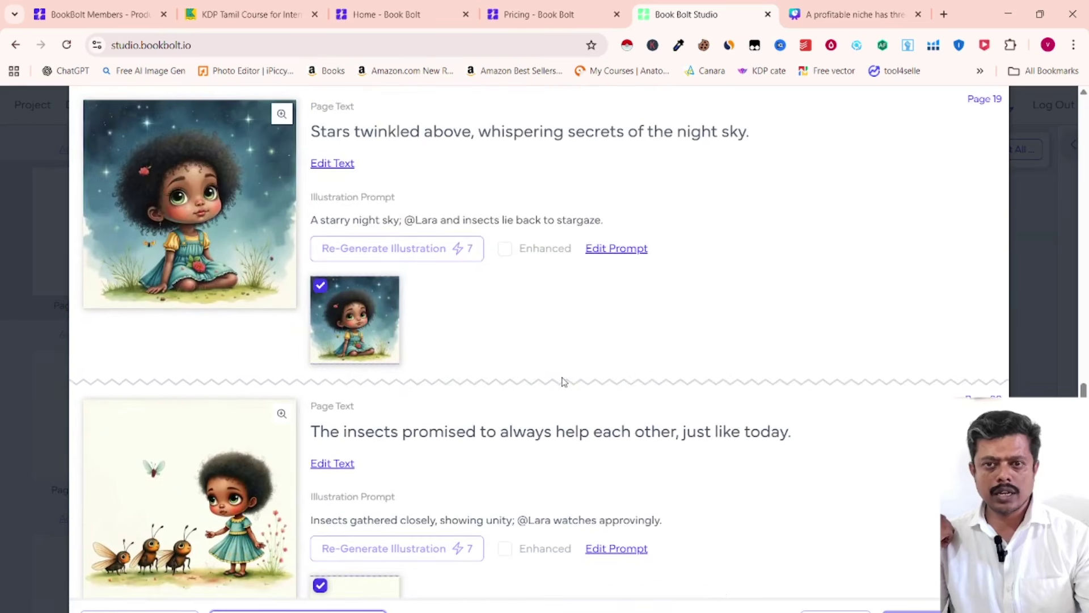
pyautogui.scroll(-2, 510, 357)
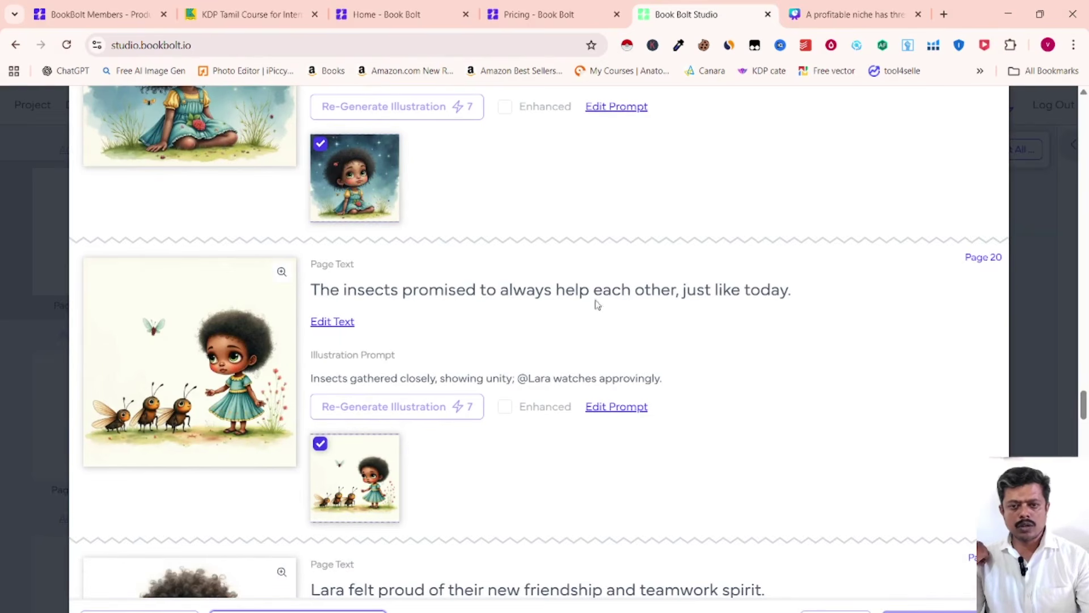
# - Check the illustrations of story pages 21 to 28 against their page texts and illustration prompts
pyautogui.scroll(-6, 673, 305)
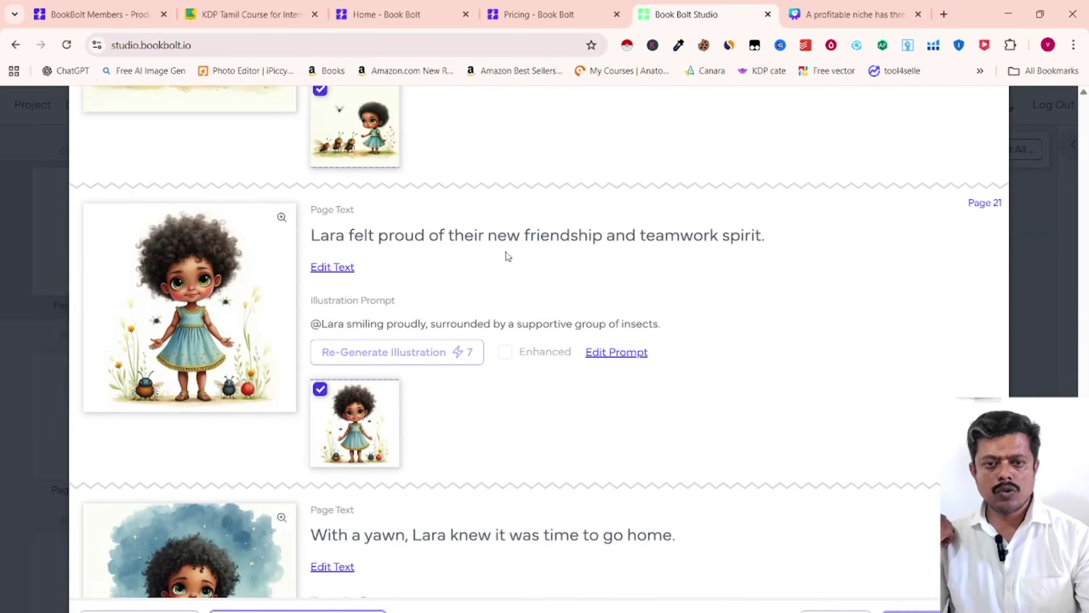
pyautogui.scroll(-3, 657, 276)
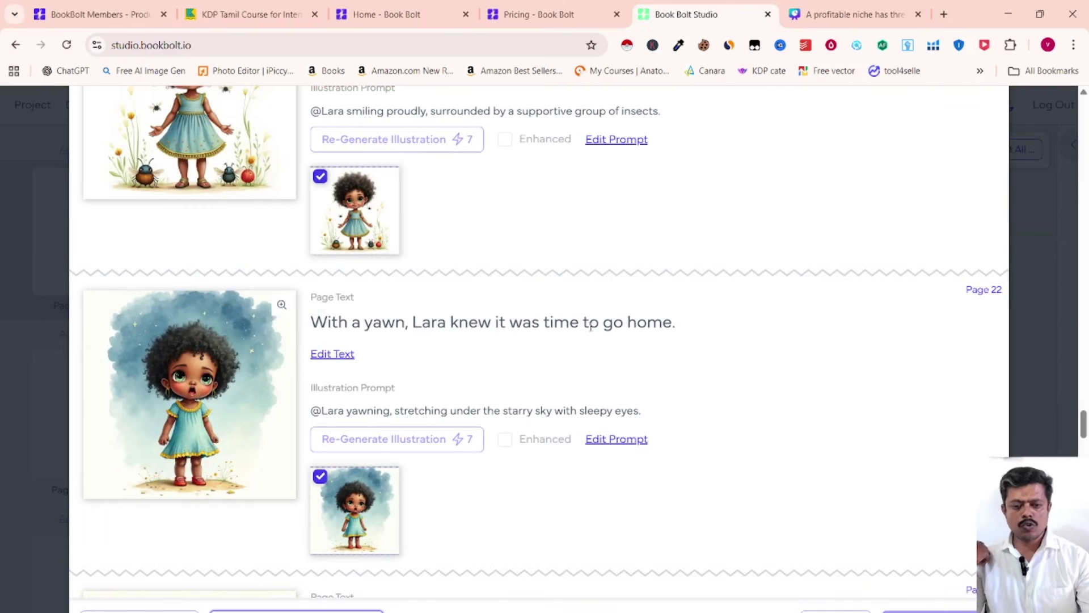
pyautogui.scroll(-4, 591, 325)
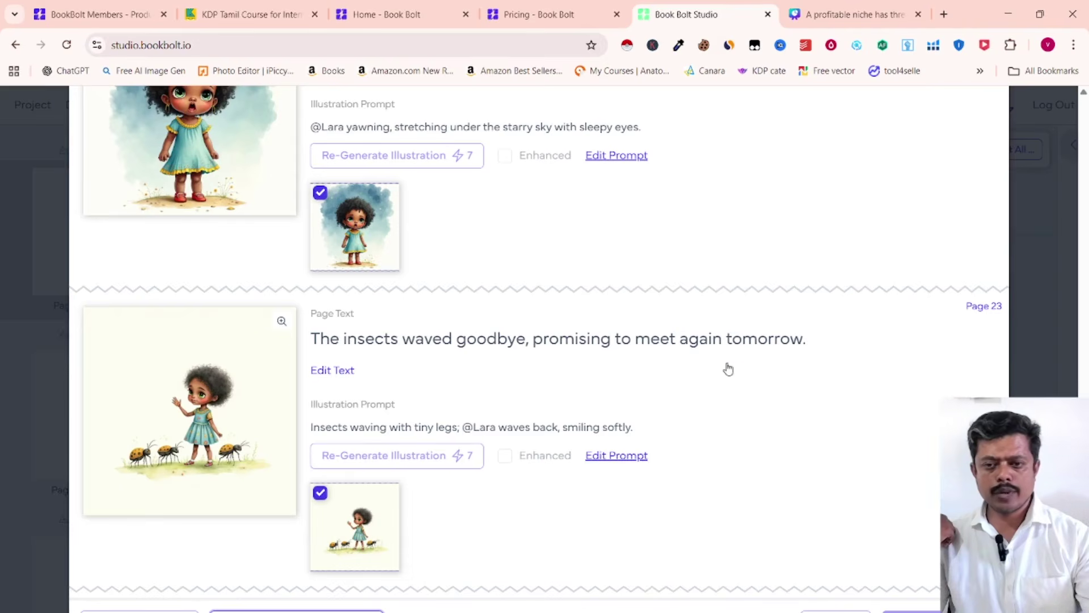
pyautogui.scroll(-5, 728, 368)
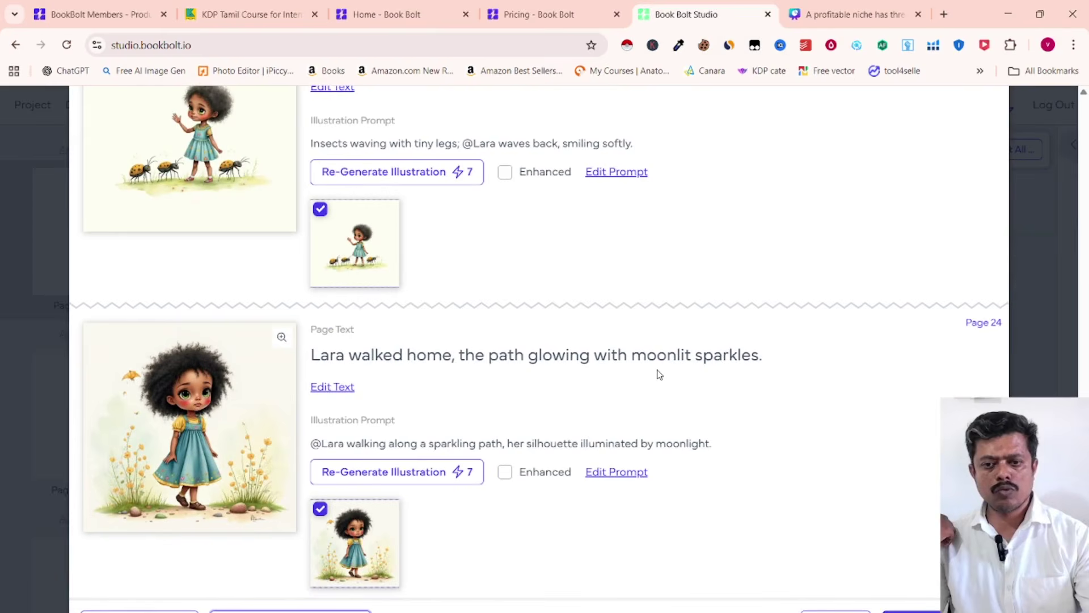
pyautogui.scroll(-5, 659, 374)
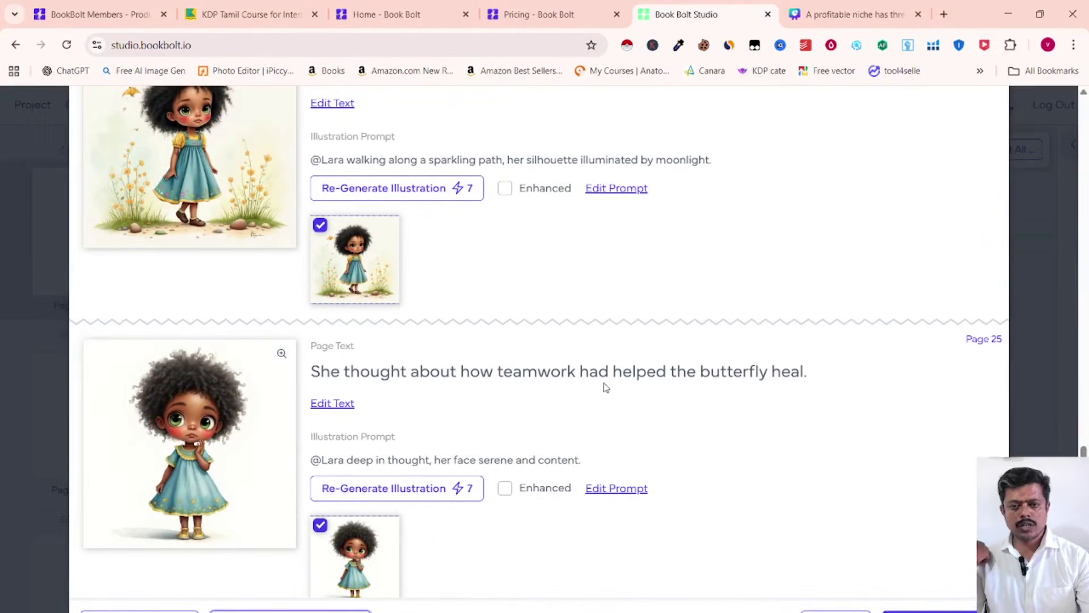
pyautogui.scroll(-5, 639, 399)
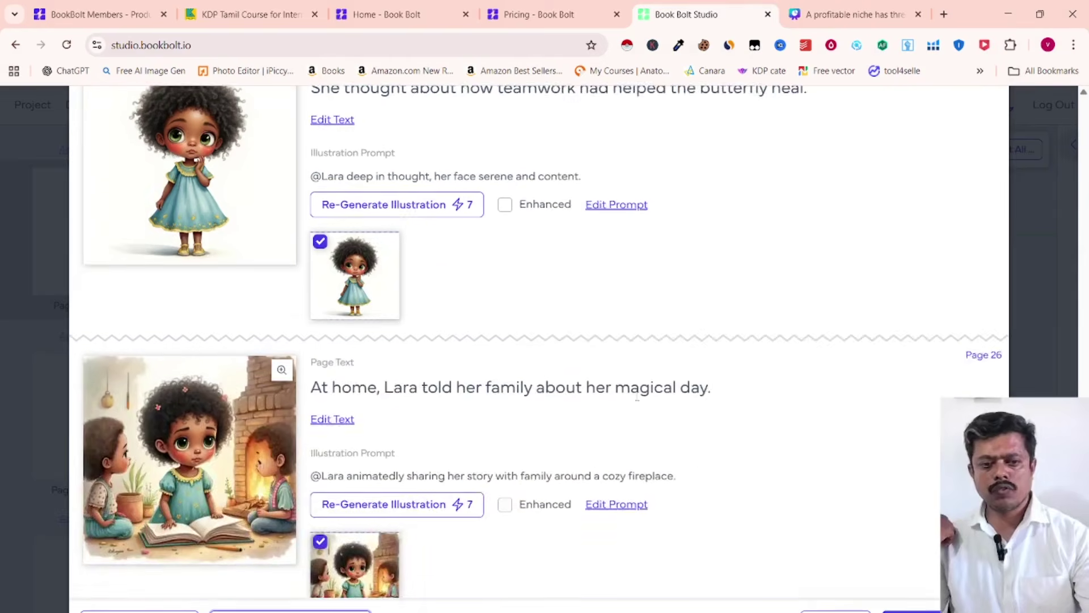
pyautogui.scroll(-1, 606, 416)
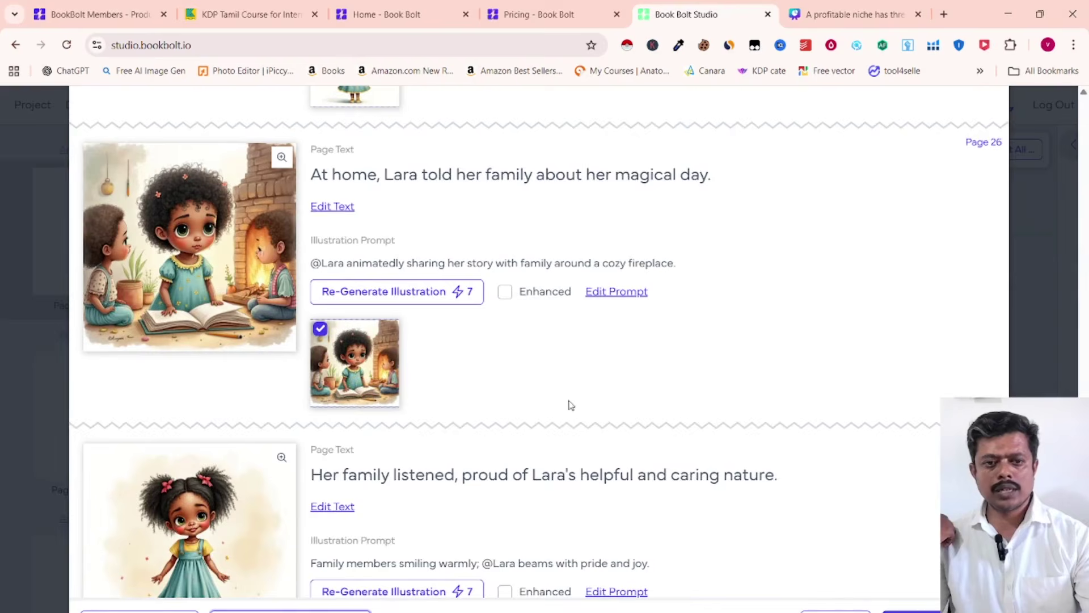
pyautogui.scroll(-3, 571, 405)
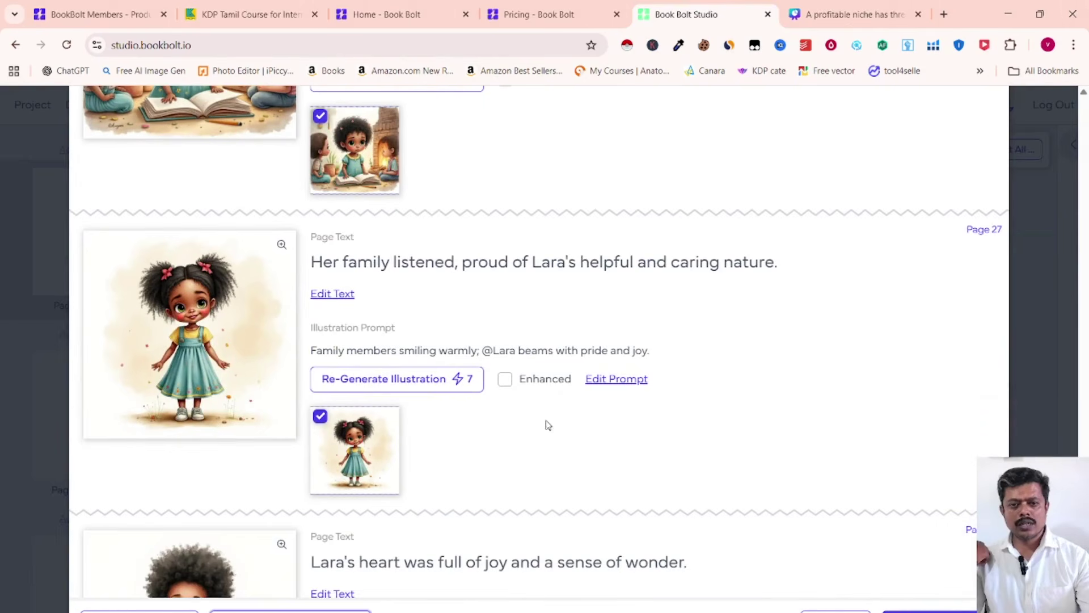
pyautogui.scroll(-4, 607, 322)
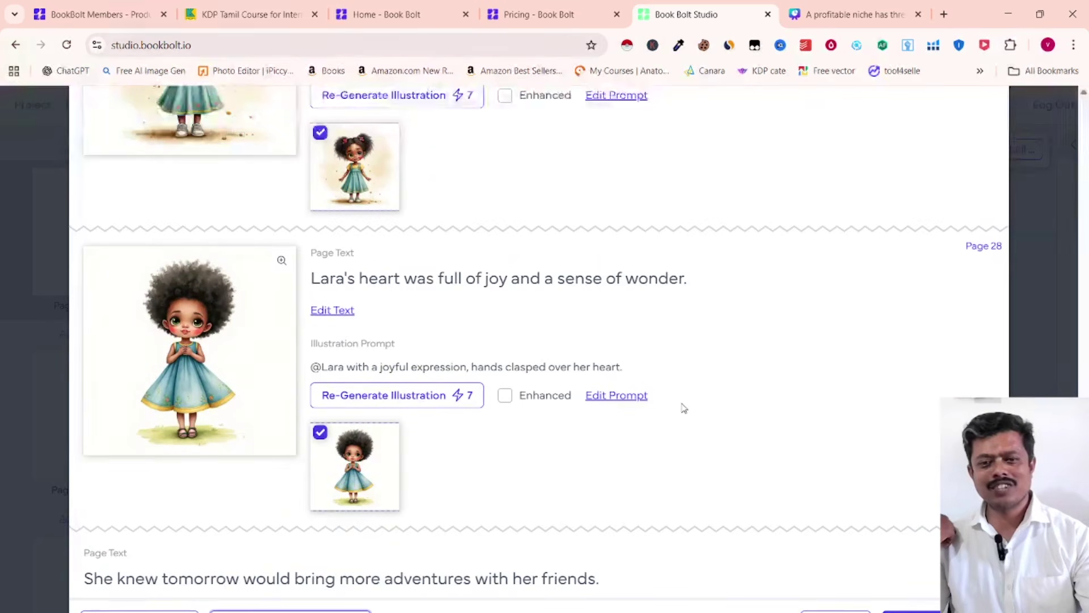
# - Skim back through the illustrated pages from page 28 to the beginning of the story
pyautogui.scroll(15, 683, 408)
pyautogui.scroll(20, 684, 406)
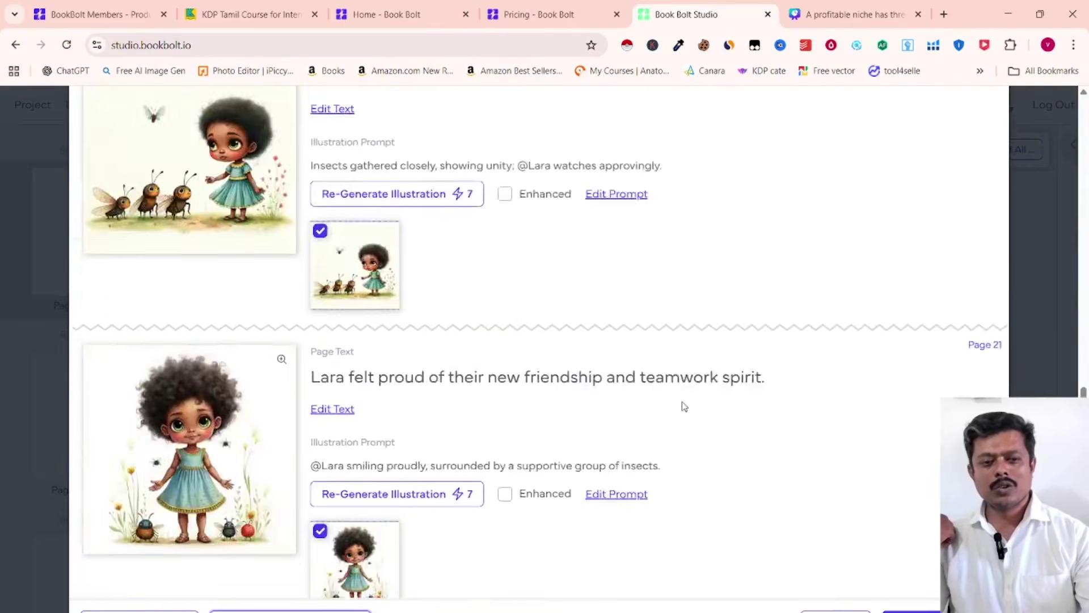
pyautogui.scroll(20, 683, 406)
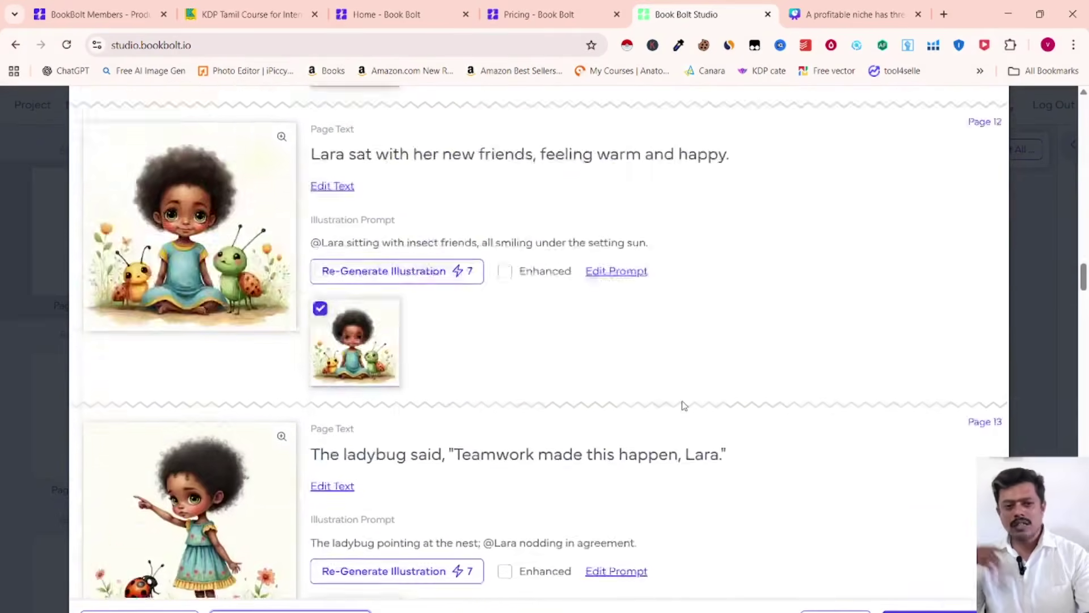
pyautogui.scroll(20, 683, 405)
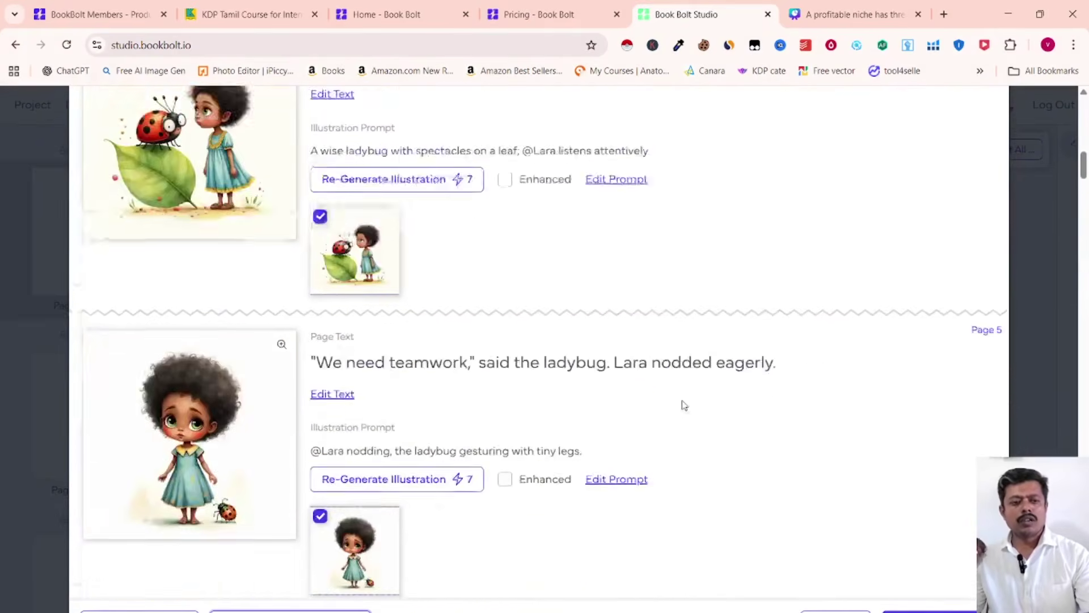
pyautogui.scroll(-12, 683, 405)
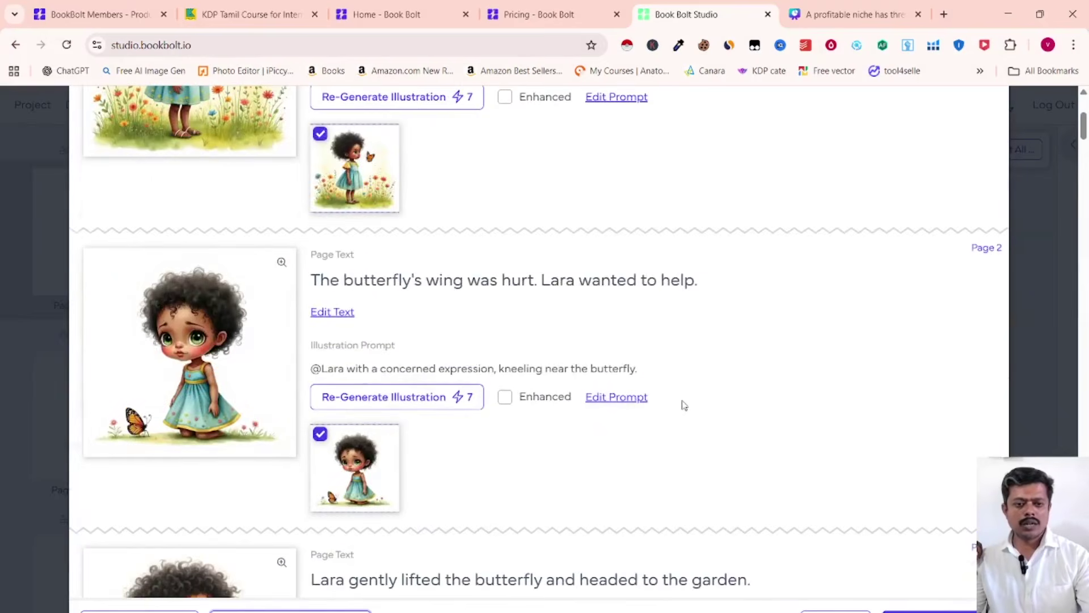
# - Review the illustrations of story pages 2 to 11 once more against their page texts and illustration prompts
pyautogui.scroll(-1, 684, 407)
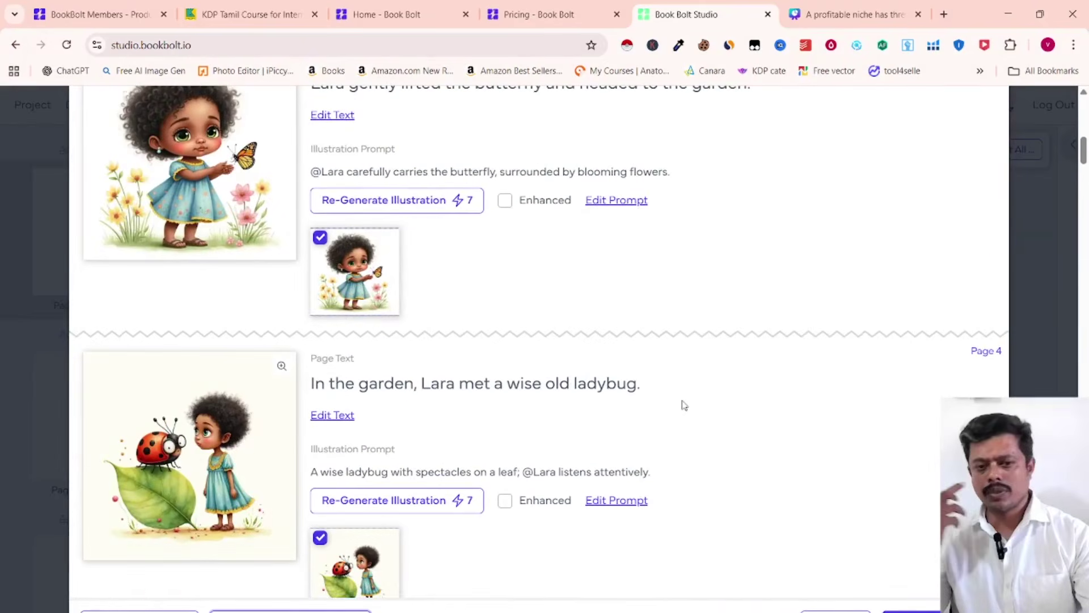
pyautogui.scroll(3, 506, 484)
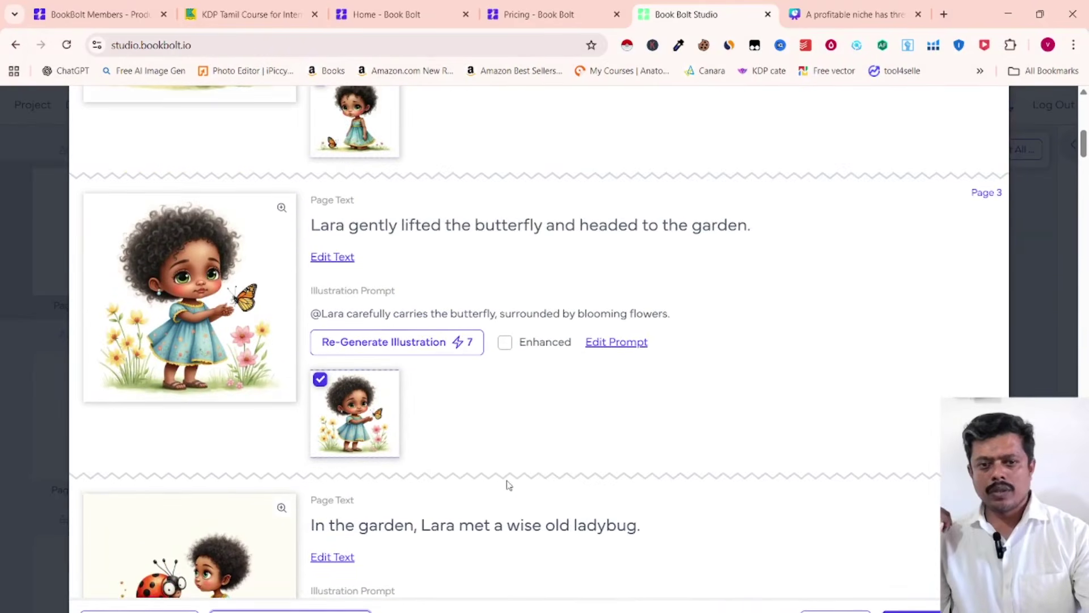
pyautogui.scroll(-4, 406, 476)
pyautogui.scroll(-5, 424, 441)
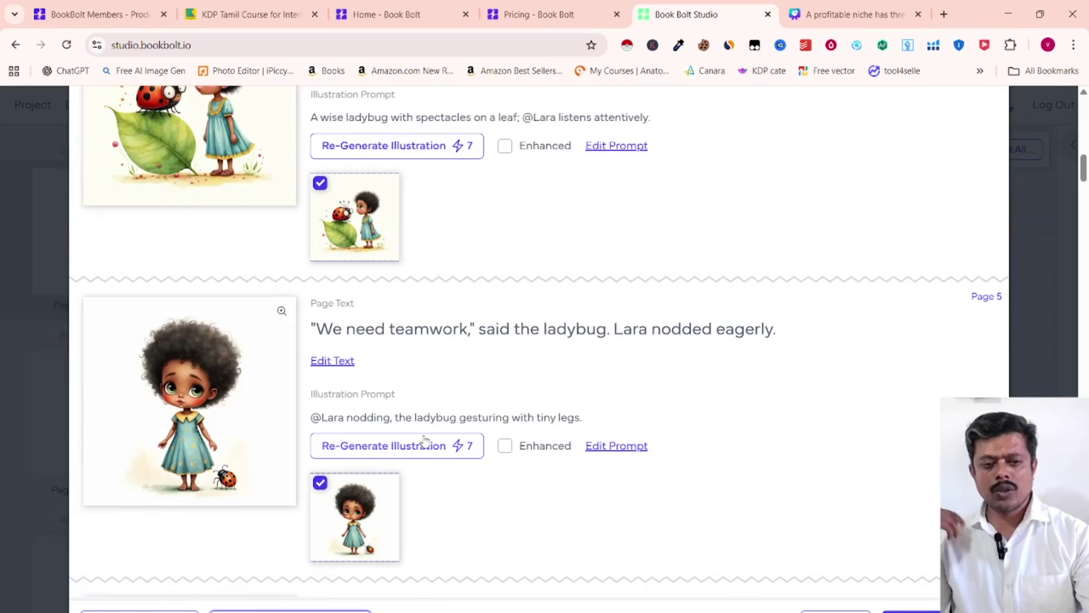
pyautogui.scroll(-12, 425, 441)
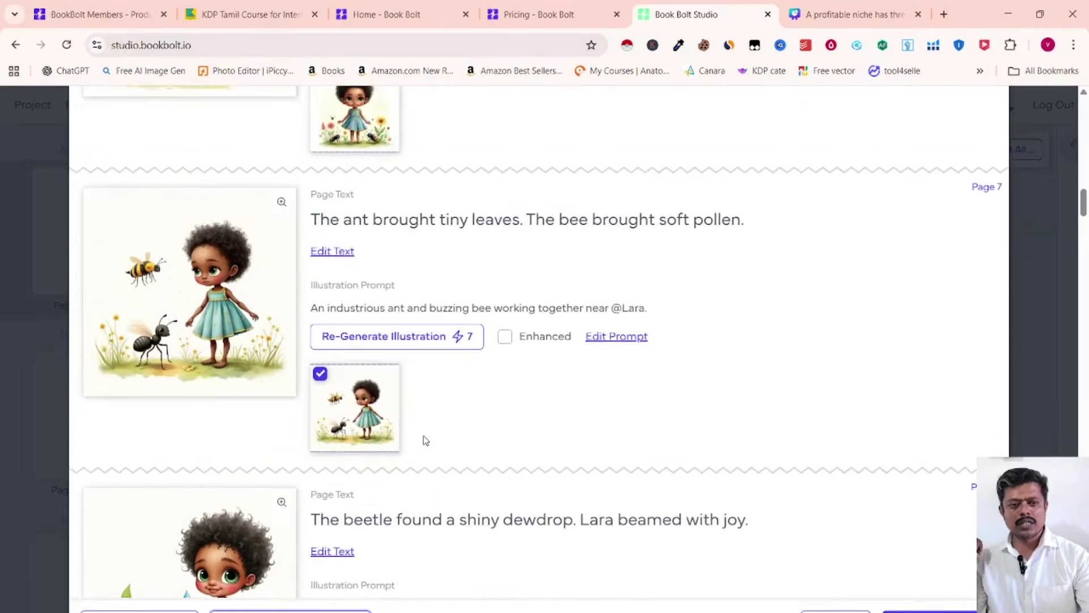
pyautogui.scroll(-16, 425, 441)
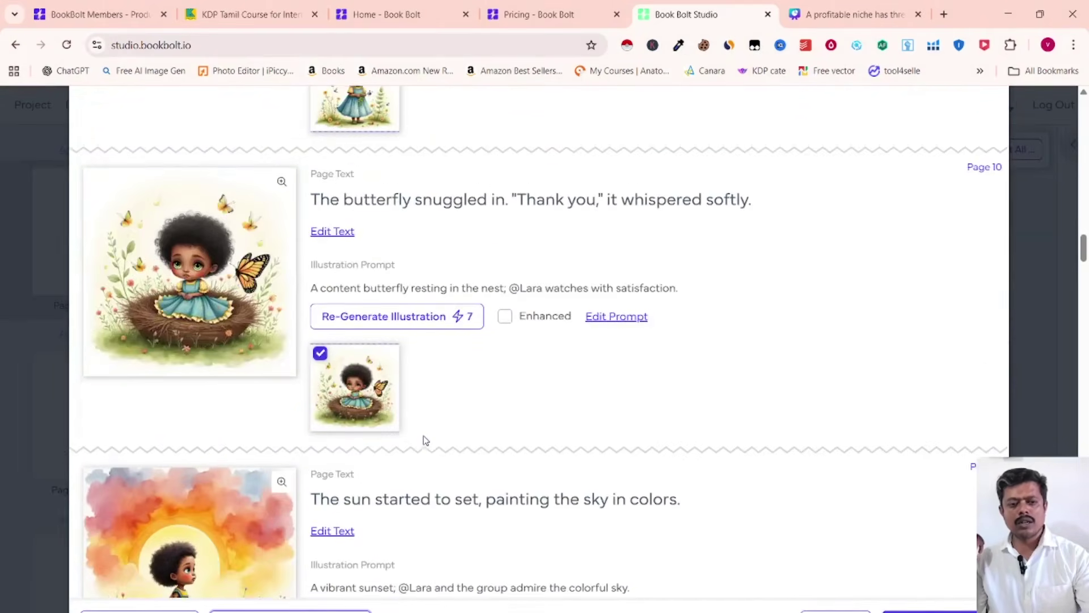
pyautogui.scroll(-4, 426, 440)
pyautogui.scroll(3, 425, 440)
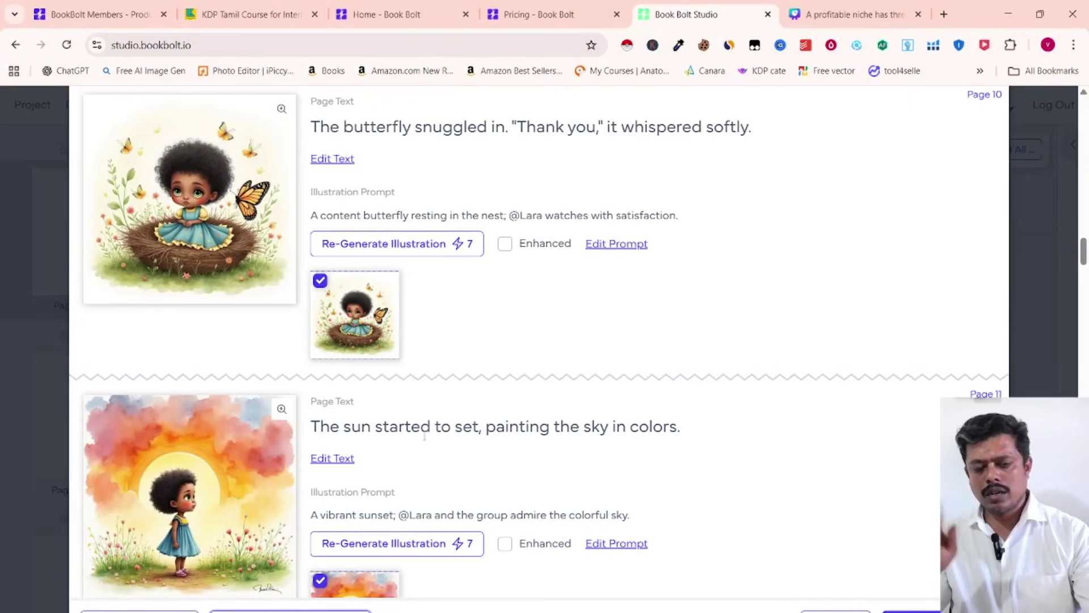
# - Review the illustrations of story pages 12 to 27 again, comparing Lara's appearance from page to page
pyautogui.scroll(-12, 425, 436)
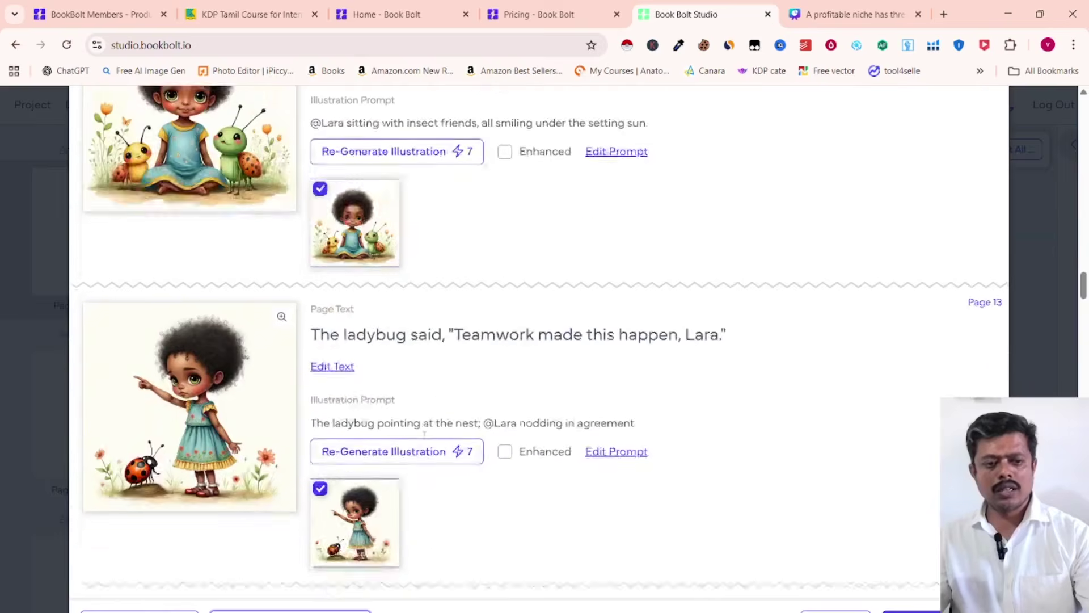
pyautogui.scroll(-10, 425, 434)
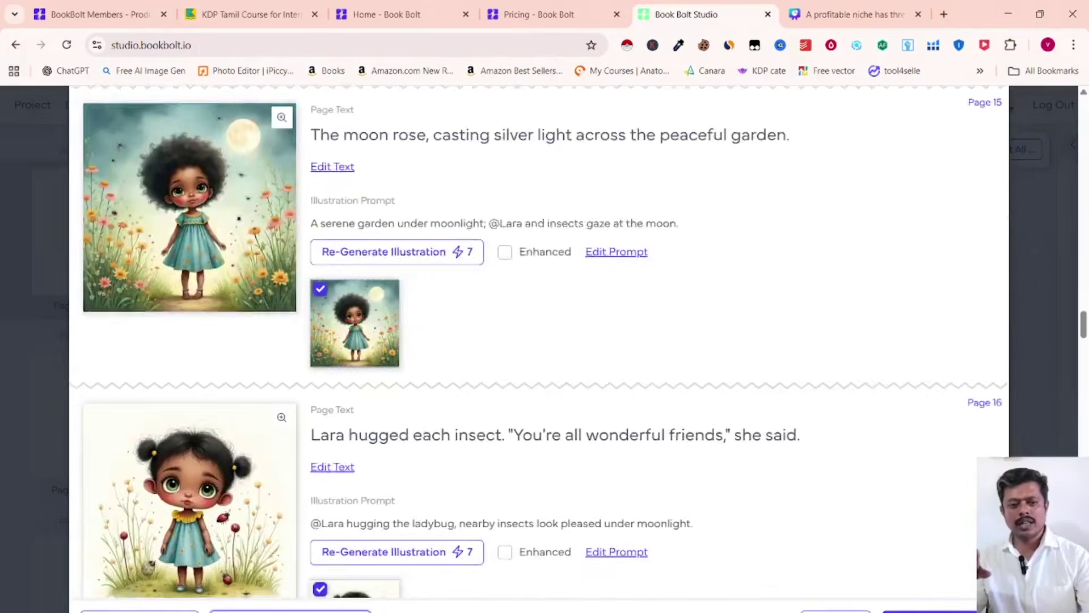
pyautogui.scroll(-11, 535, 469)
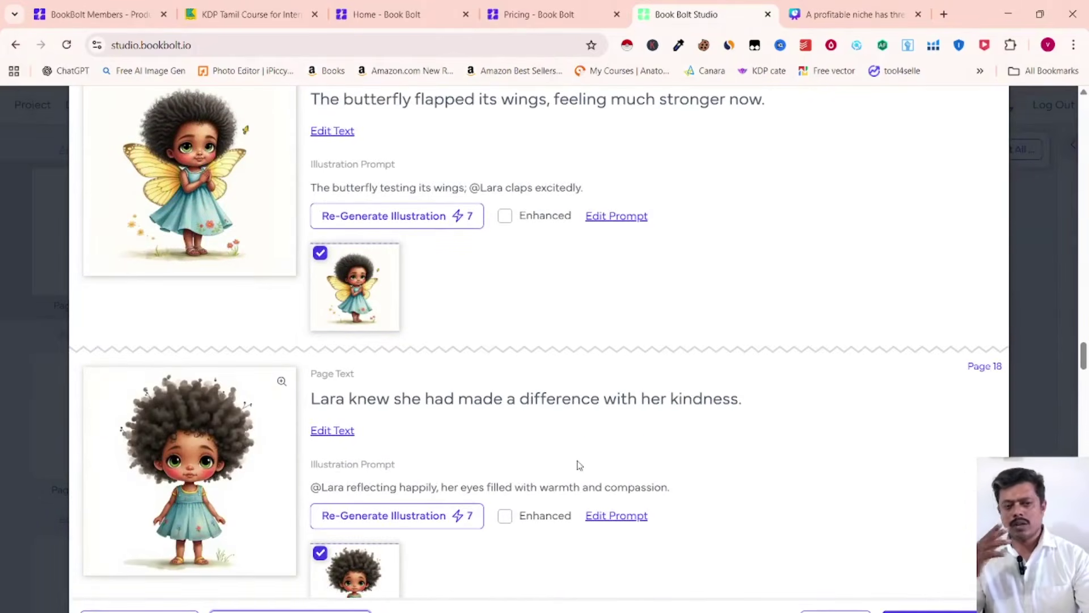
pyautogui.scroll(-5, 578, 465)
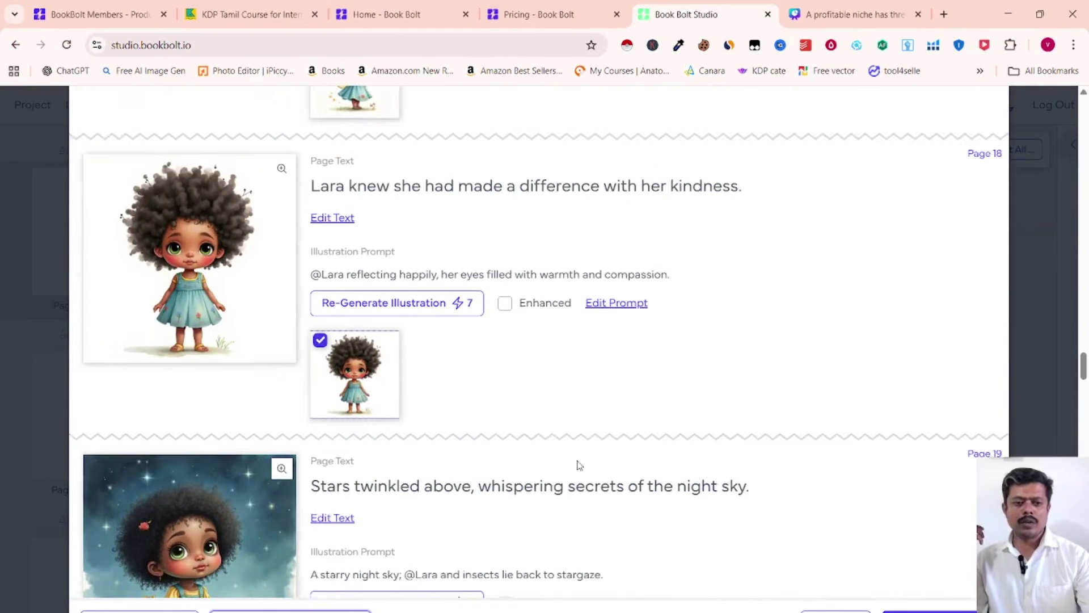
pyautogui.scroll(-1, 579, 467)
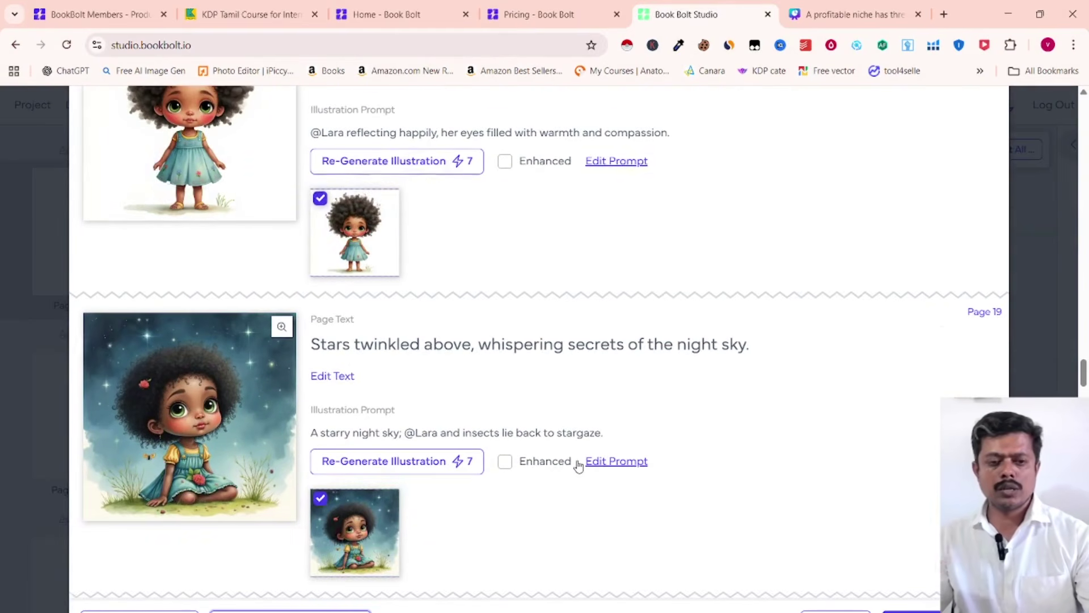
pyautogui.scroll(-6, 454, 410)
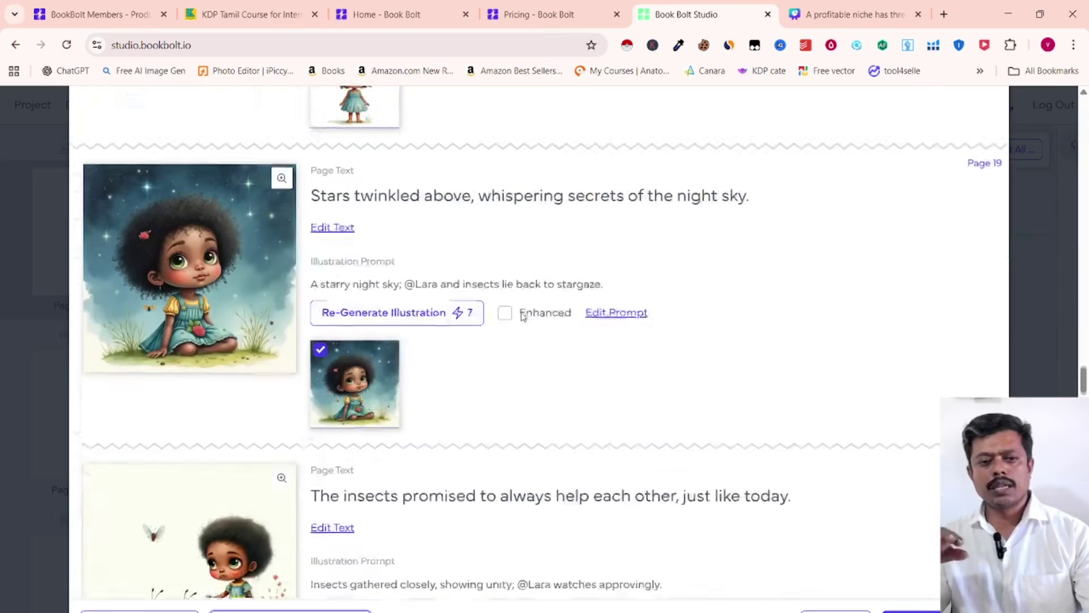
pyautogui.scroll(-3, 547, 403)
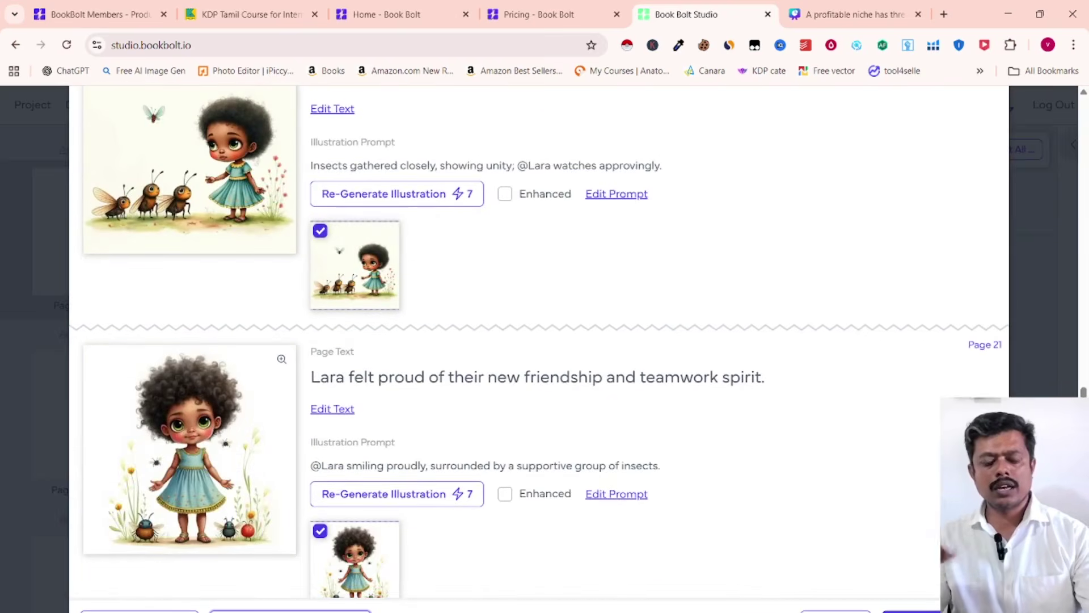
pyautogui.scroll(-10, 647, 400)
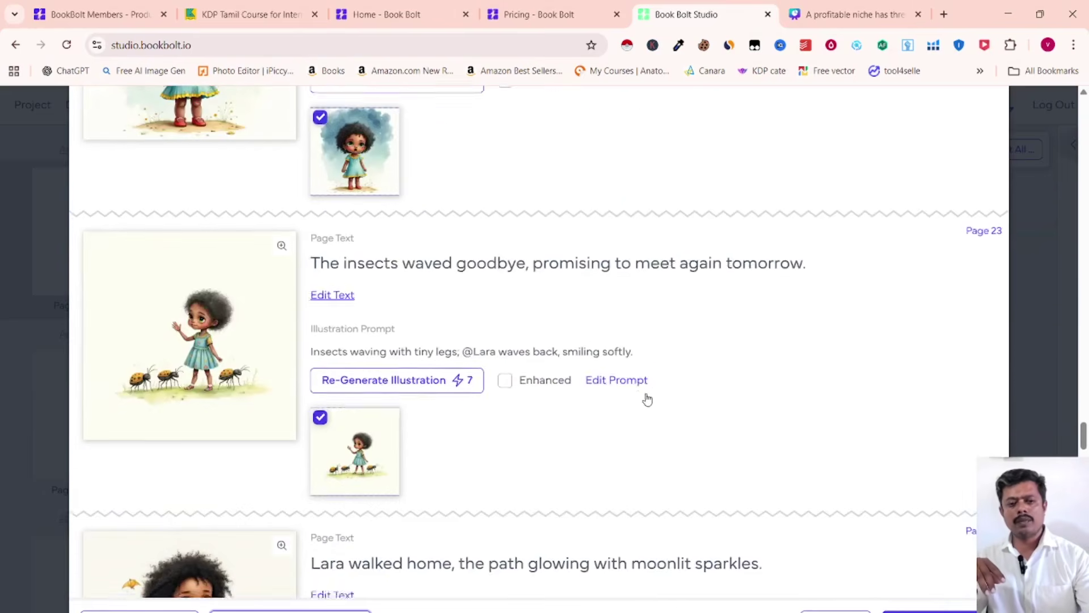
pyautogui.scroll(-15, 647, 400)
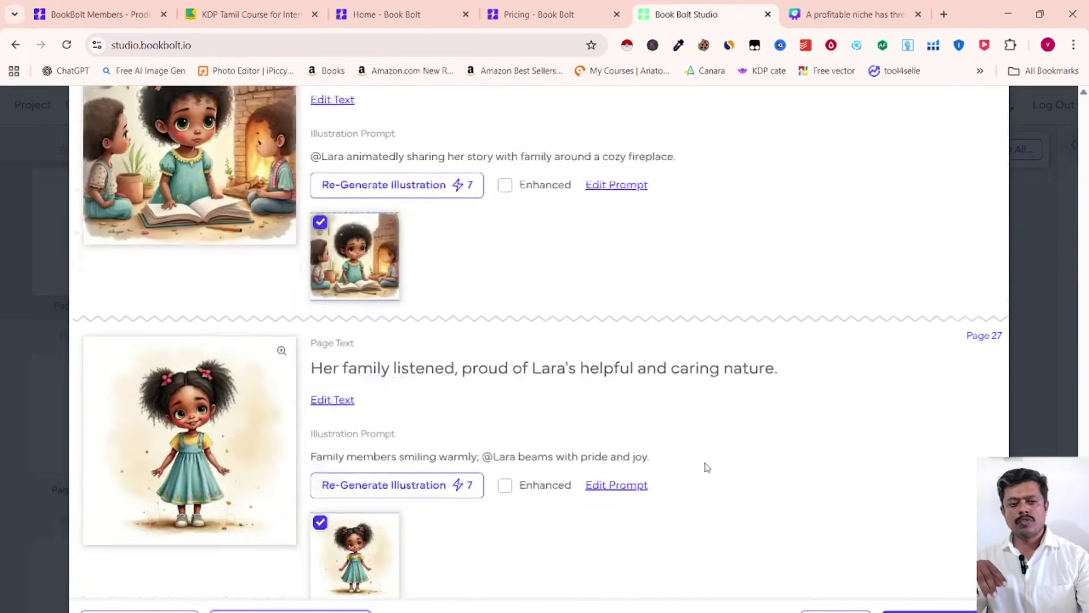
# - Generate the missing illustration for story page 29 and look over the remaining pages through page 36
pyautogui.scroll(-10, 706, 467)
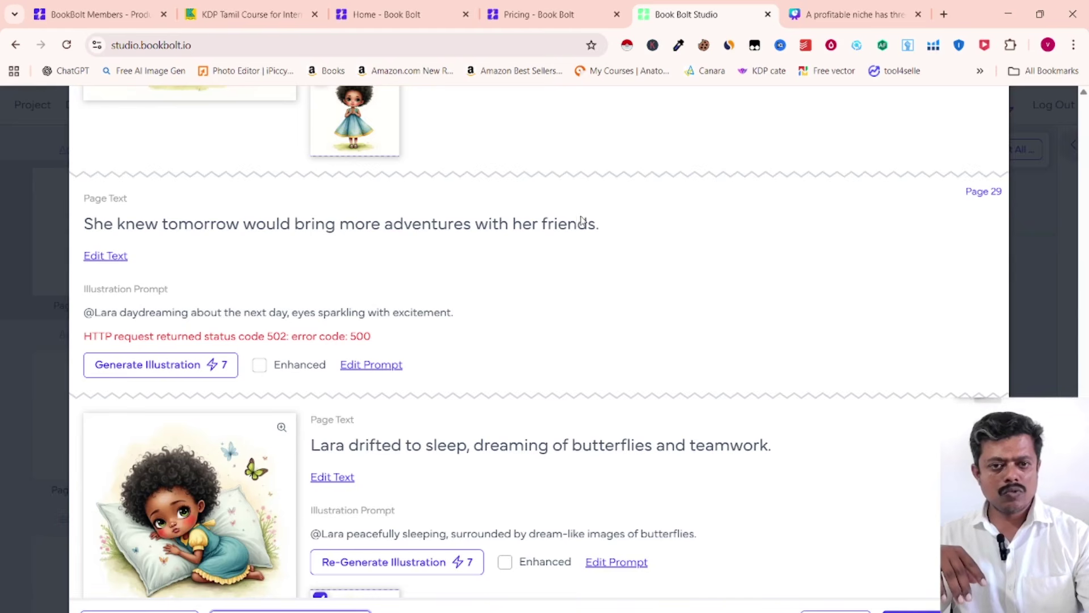
pyautogui.click(151, 365)
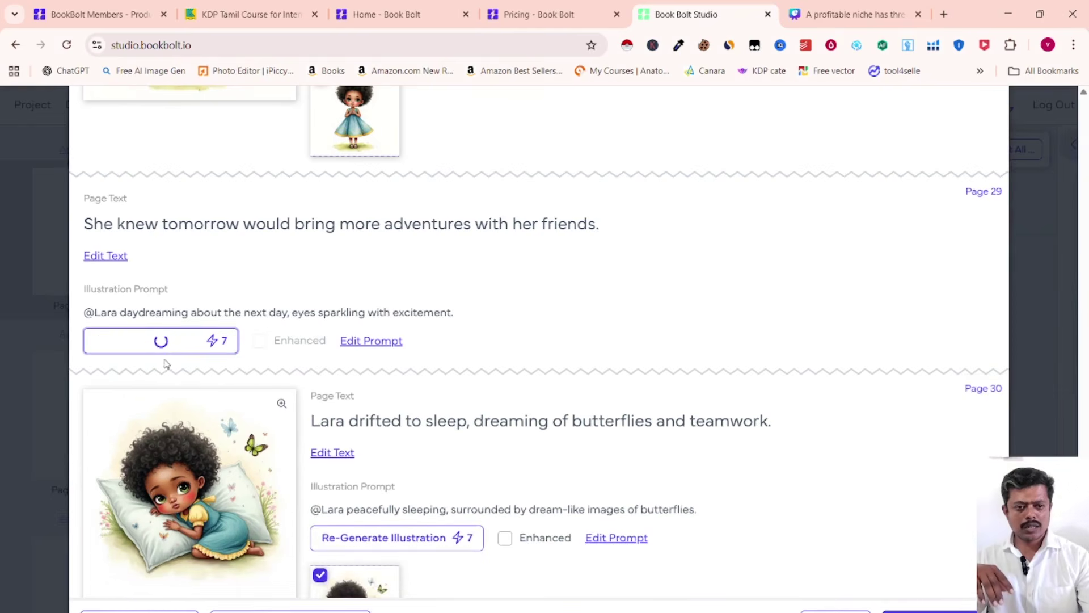
pyautogui.scroll(-20, 481, 379)
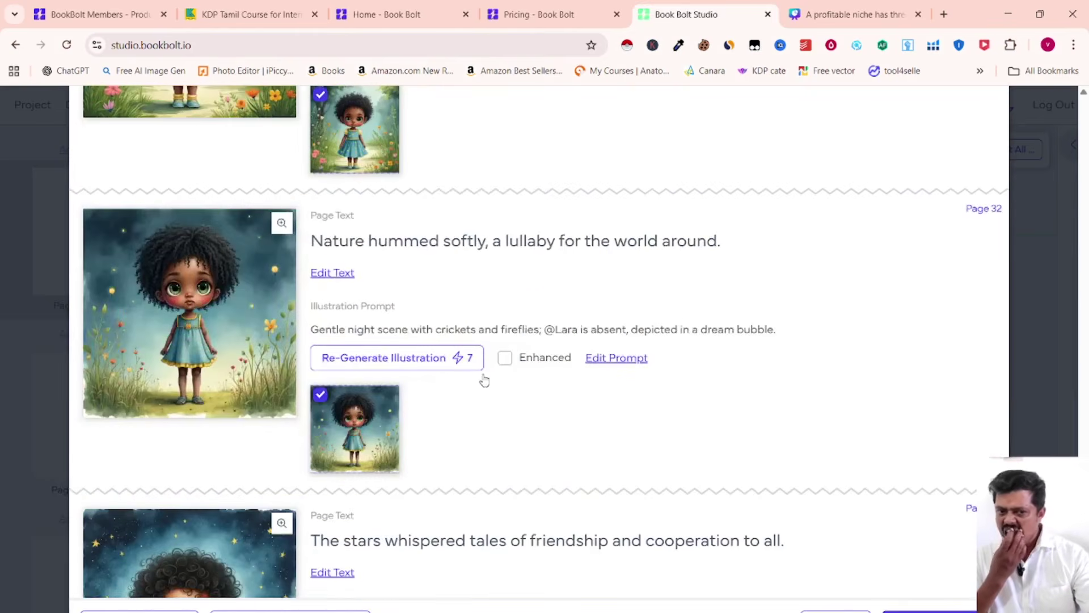
pyautogui.scroll(-8, 485, 379)
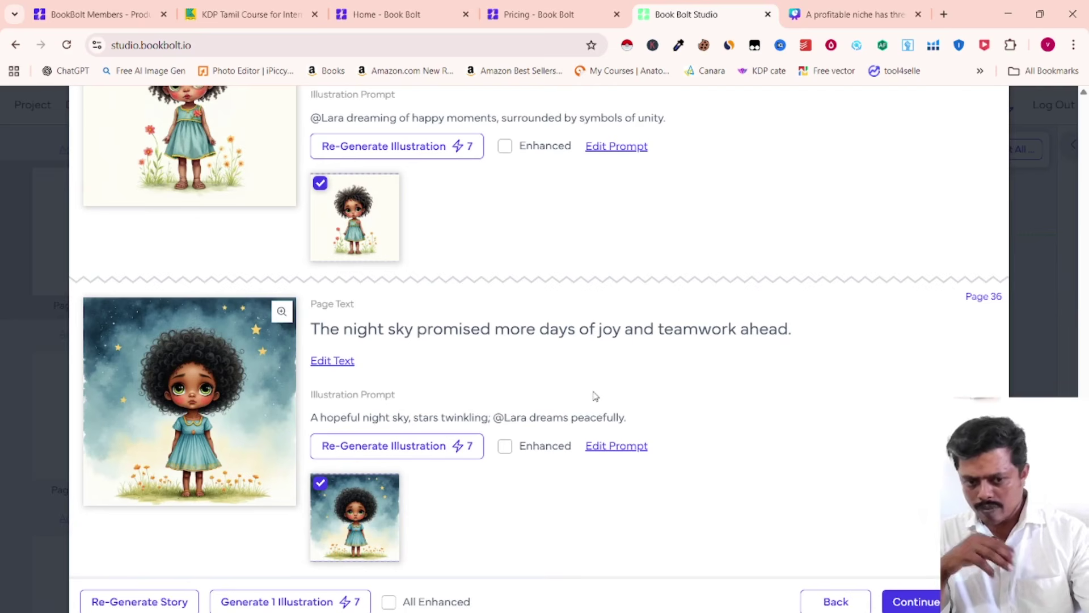
# - Go back over story pages 26 to 36 and check page 29 for its new illustration
pyautogui.scroll(20, 391, 544)
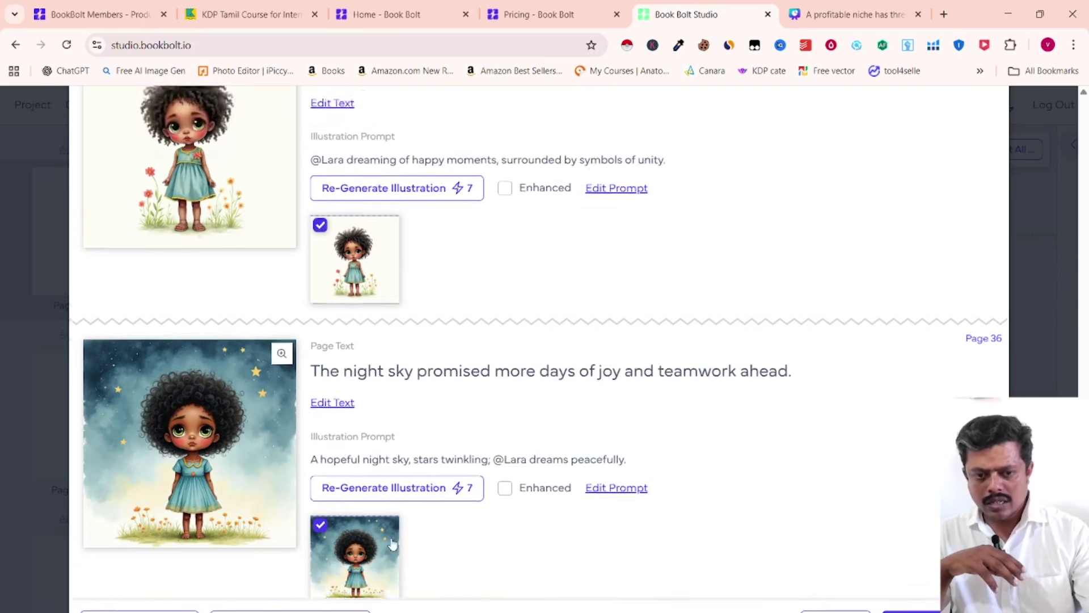
pyautogui.scroll(20, 392, 544)
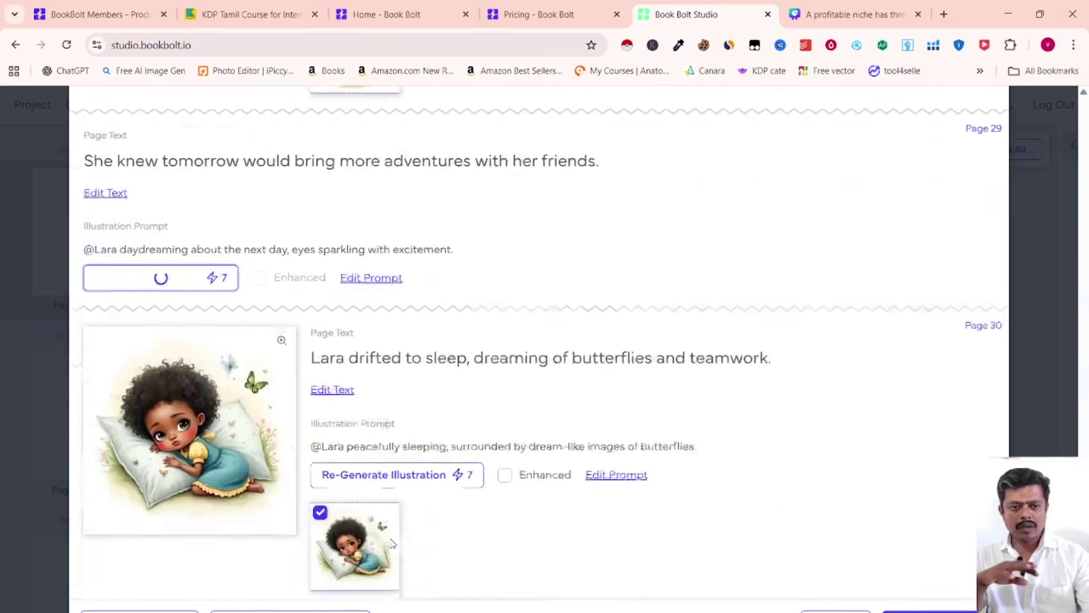
pyautogui.scroll(2, 391, 543)
pyautogui.scroll(-16, 391, 544)
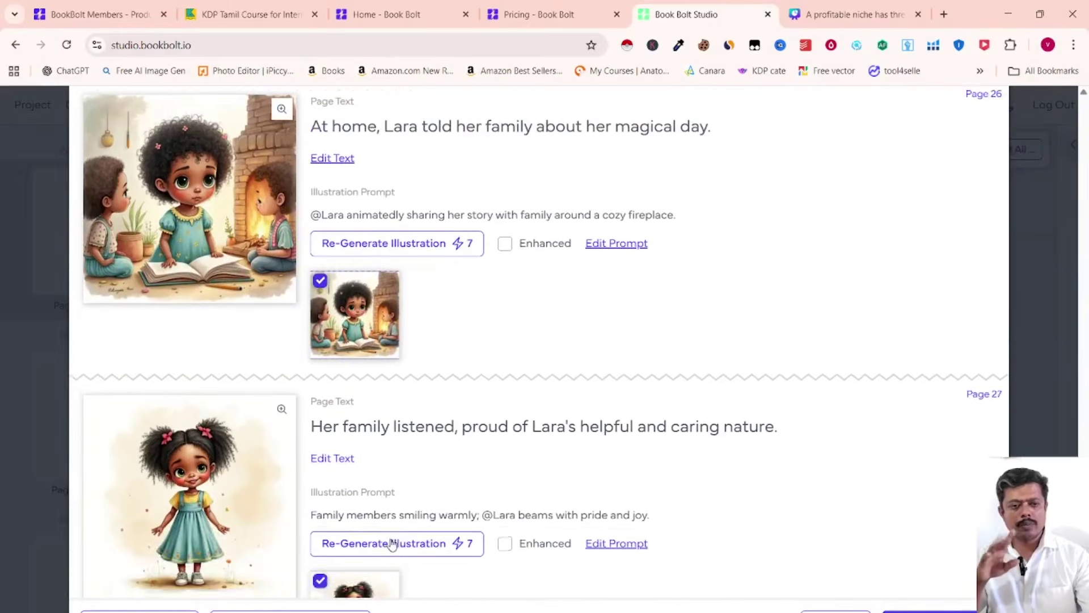
pyautogui.scroll(-3, 391, 543)
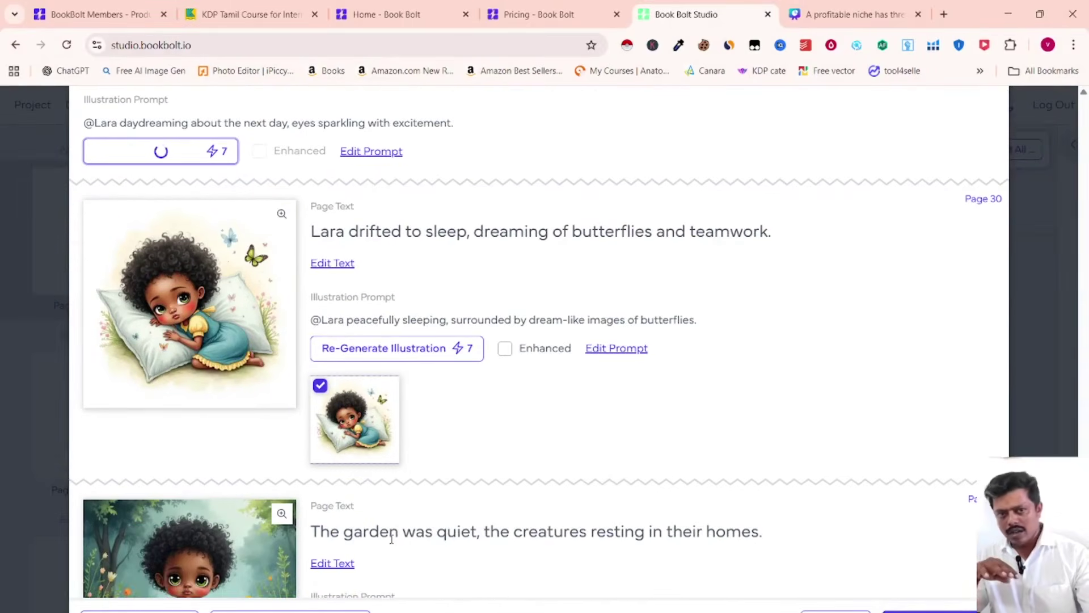
pyautogui.scroll(5, 391, 539)
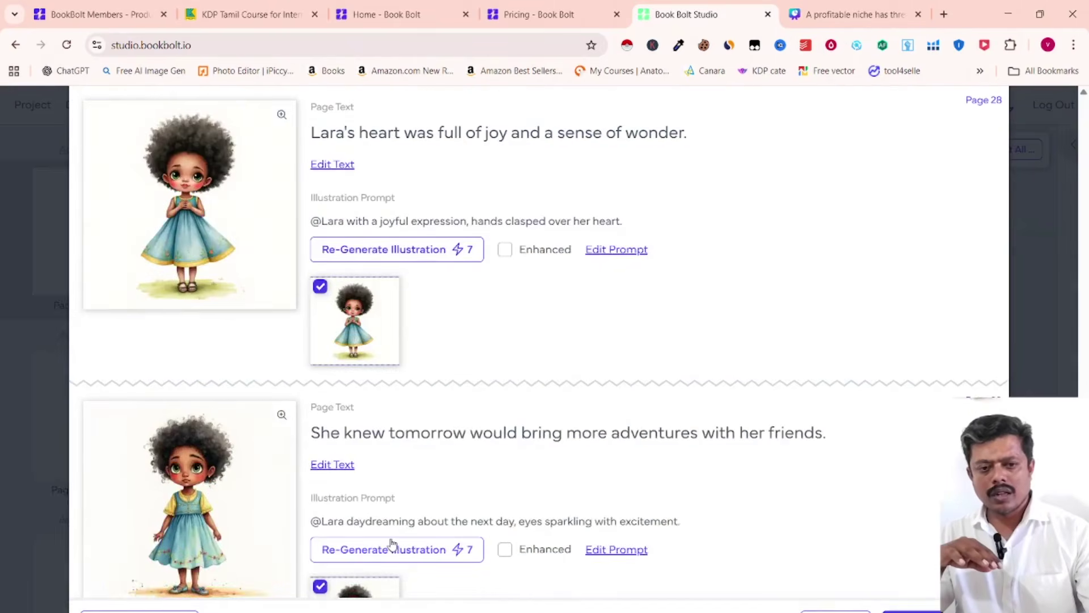
pyautogui.scroll(-8, 392, 542)
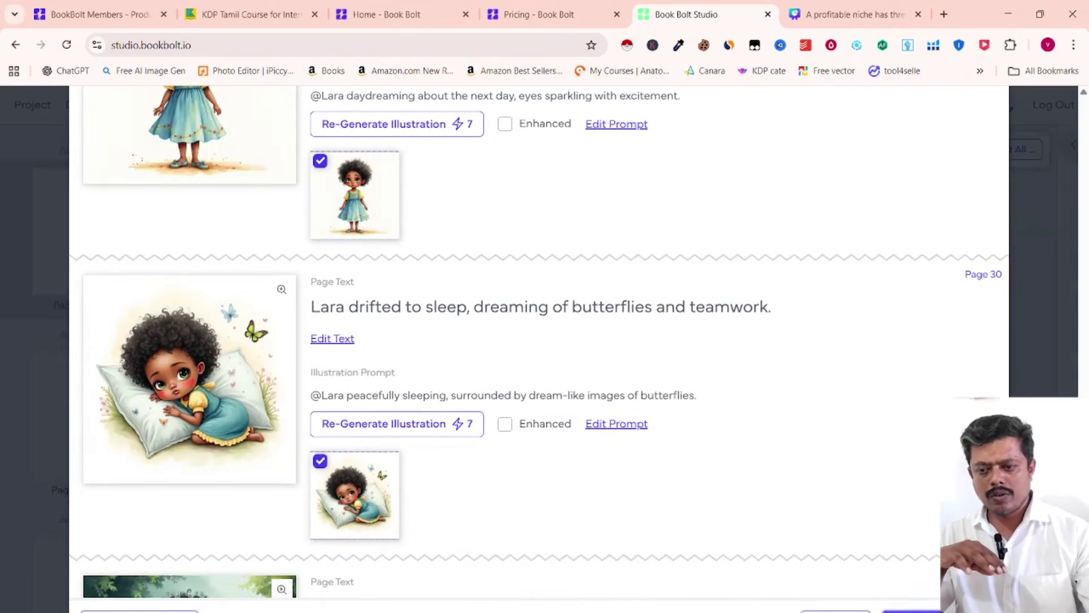
# - Continue to the page selection and select the first 36 interior pages for the story content
pyautogui.scroll(-20, 547, 327)
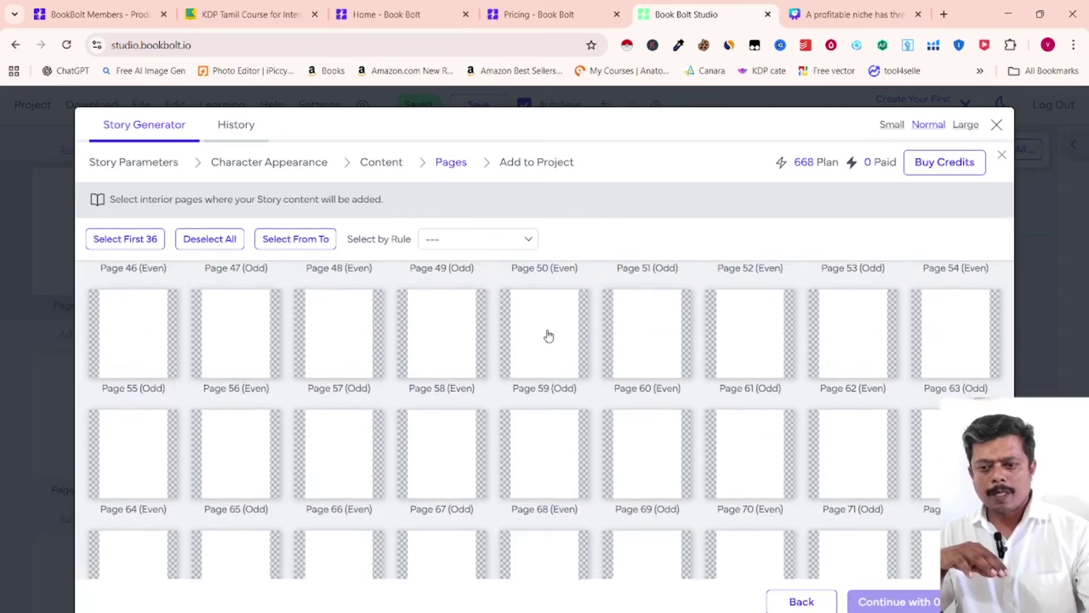
pyautogui.scroll(12, 529, 359)
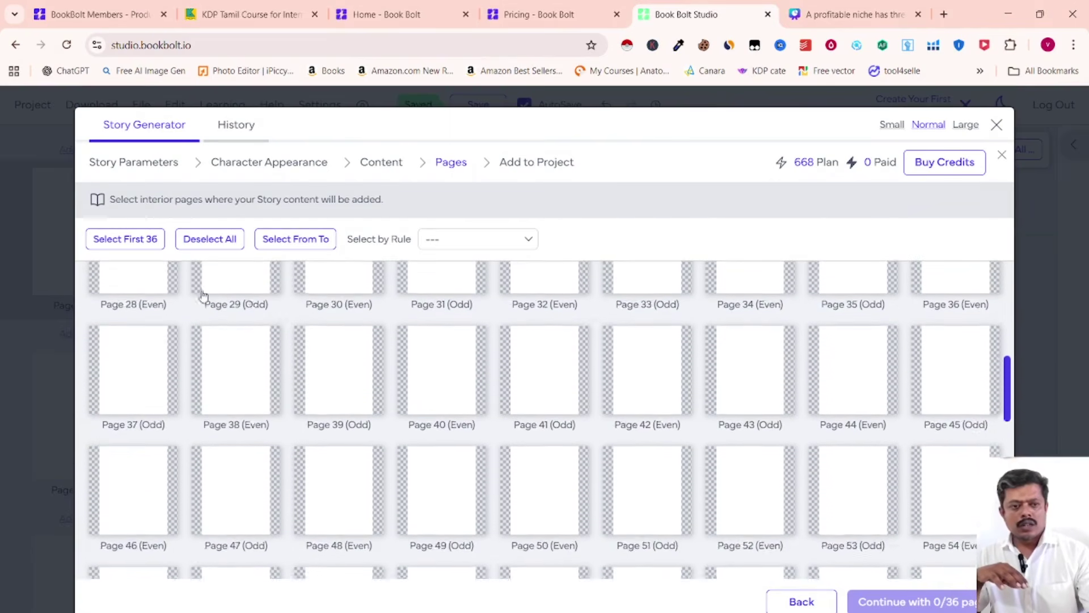
pyautogui.click(114, 247)
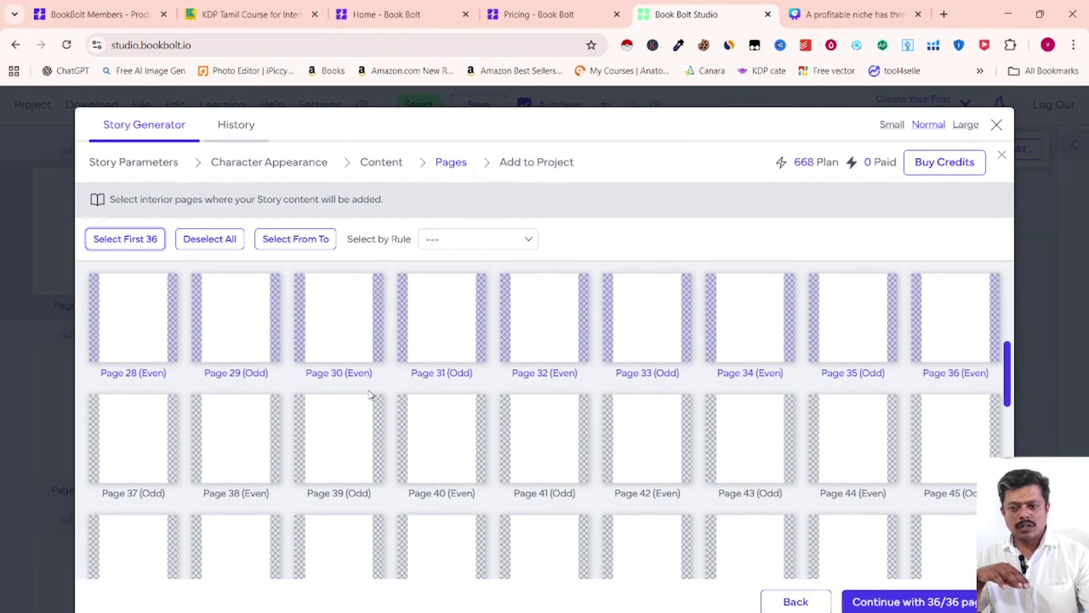
pyautogui.scroll(-8, 369, 393)
pyautogui.scroll(12, 369, 395)
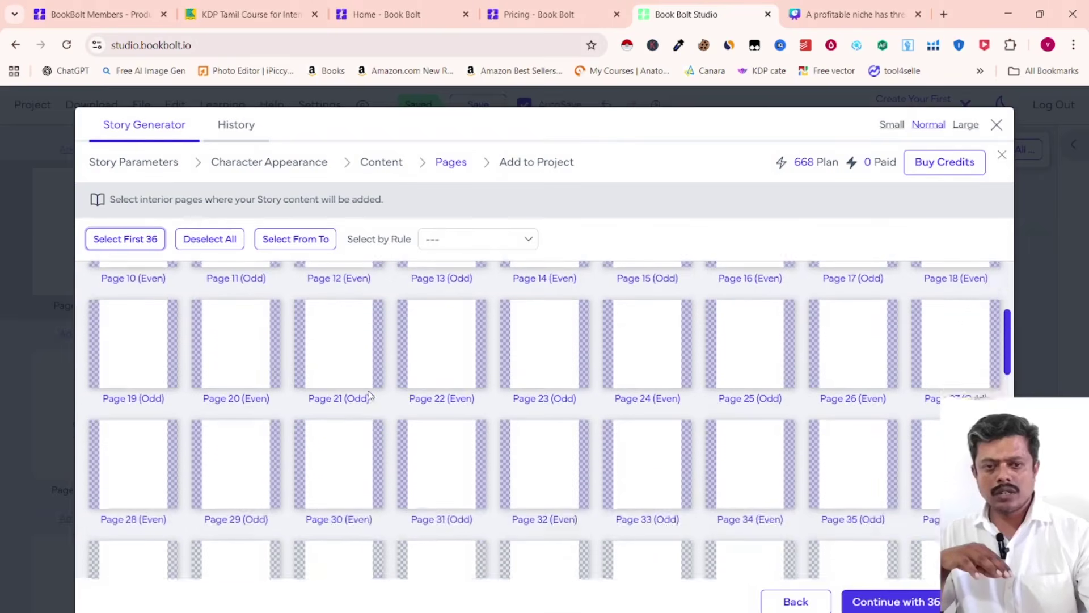
pyautogui.scroll(1, 370, 394)
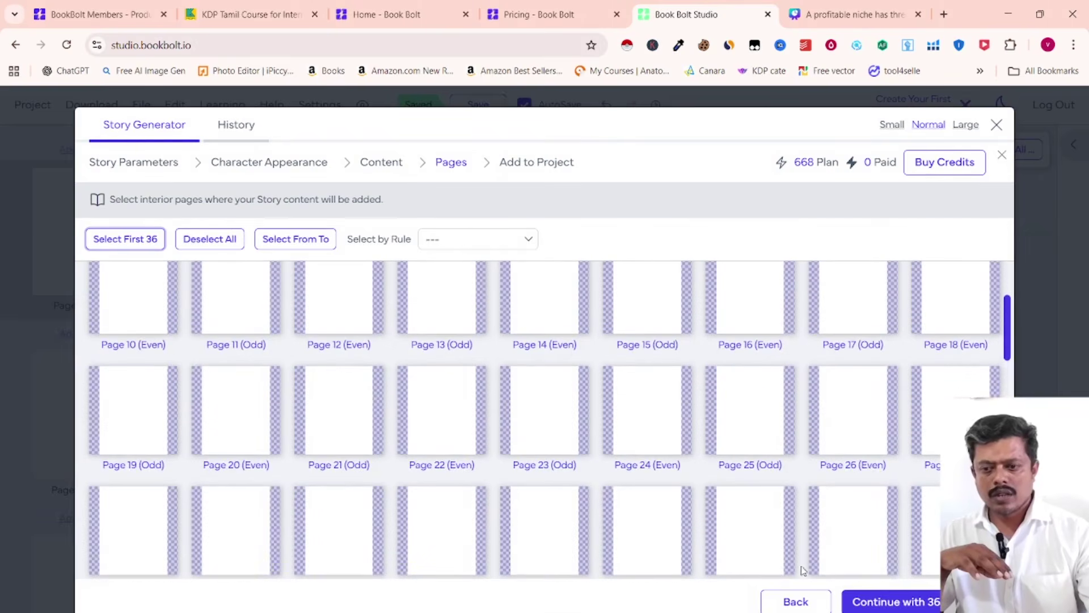
# - Insert the story into the project with the default text formatting and the Paper Edges option
pyautogui.click(931, 600)
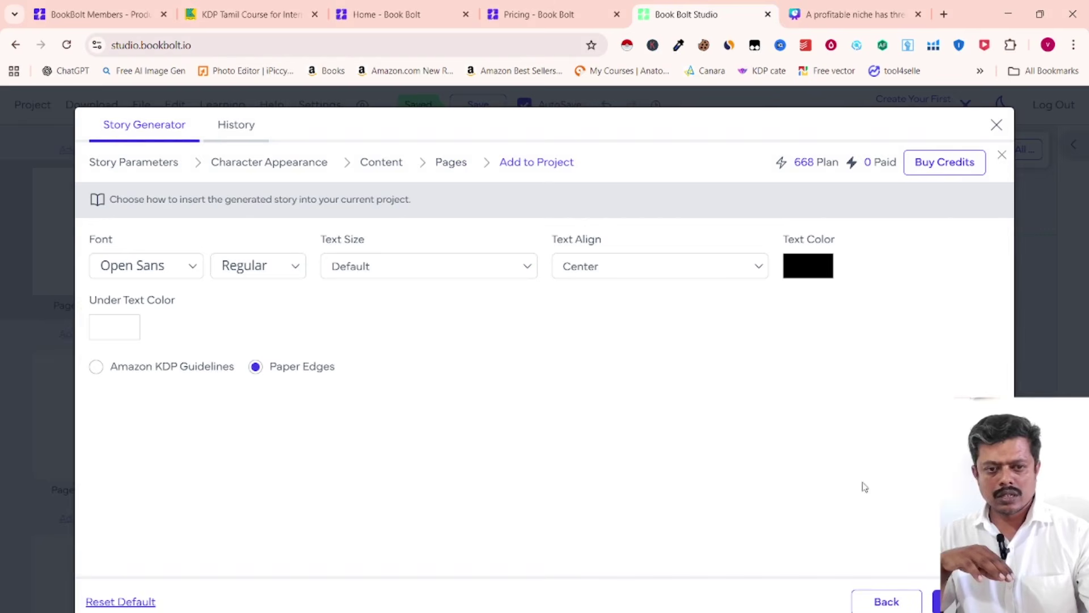
pyautogui.click(968, 596)
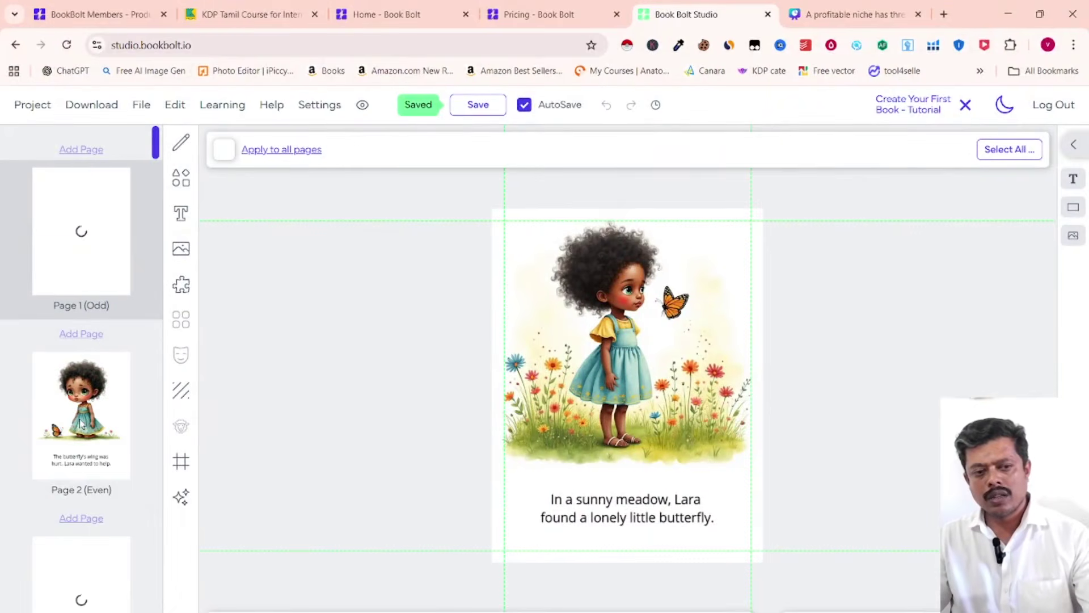
# - Open page 2 of the project and inspect the first inserted story pages
pyautogui.click(89, 379)
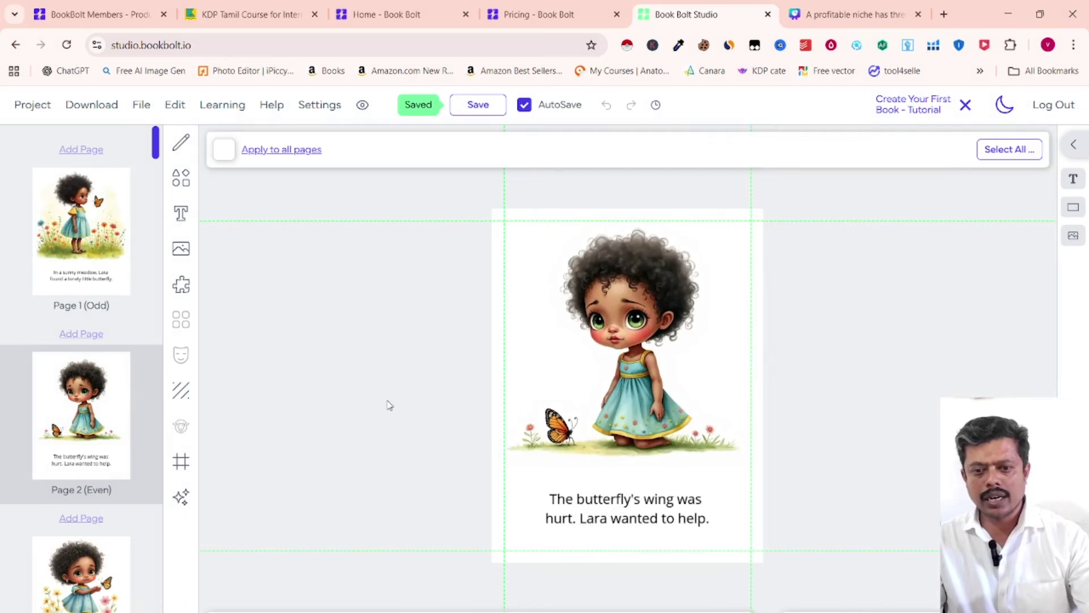
pyautogui.scroll(-4, 129, 434)
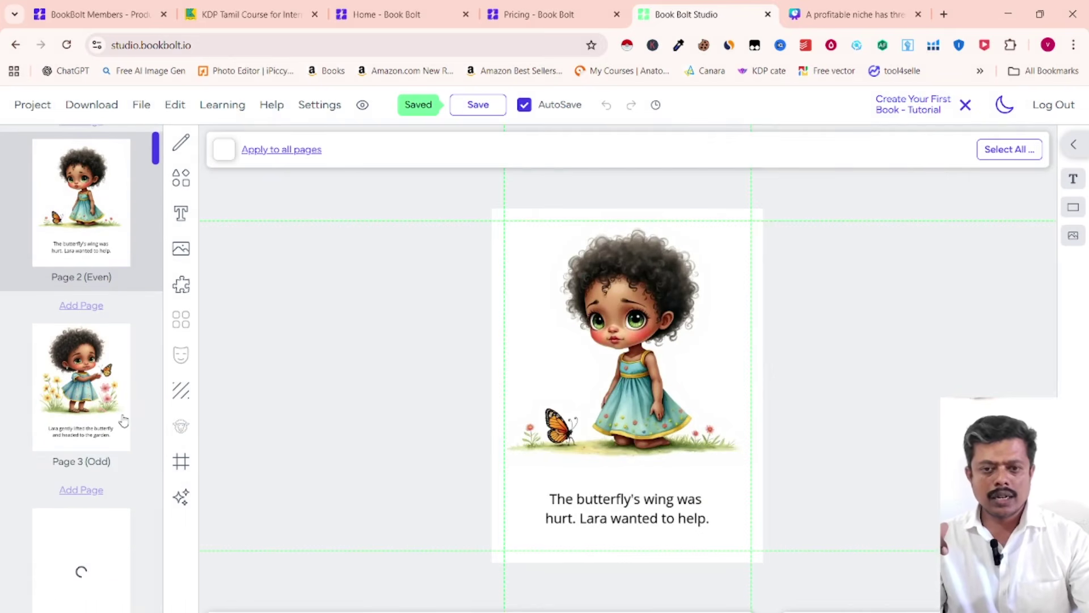
pyautogui.scroll(4, 123, 419)
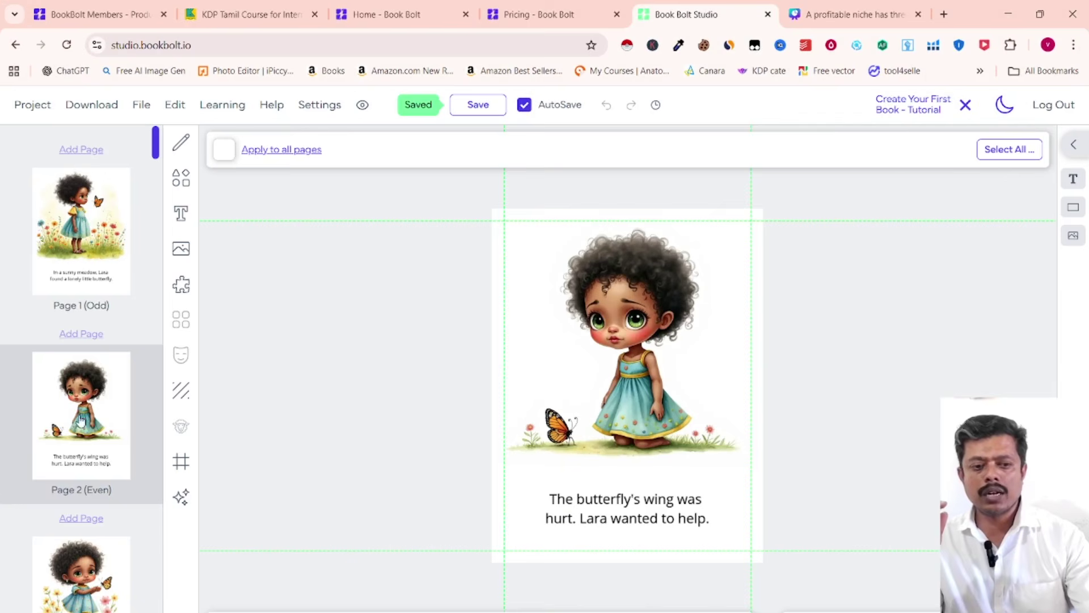
# - Look through the inserted story pages from page 2 to page 13, checking their illustrations and text
pyautogui.scroll(-12, 81, 420)
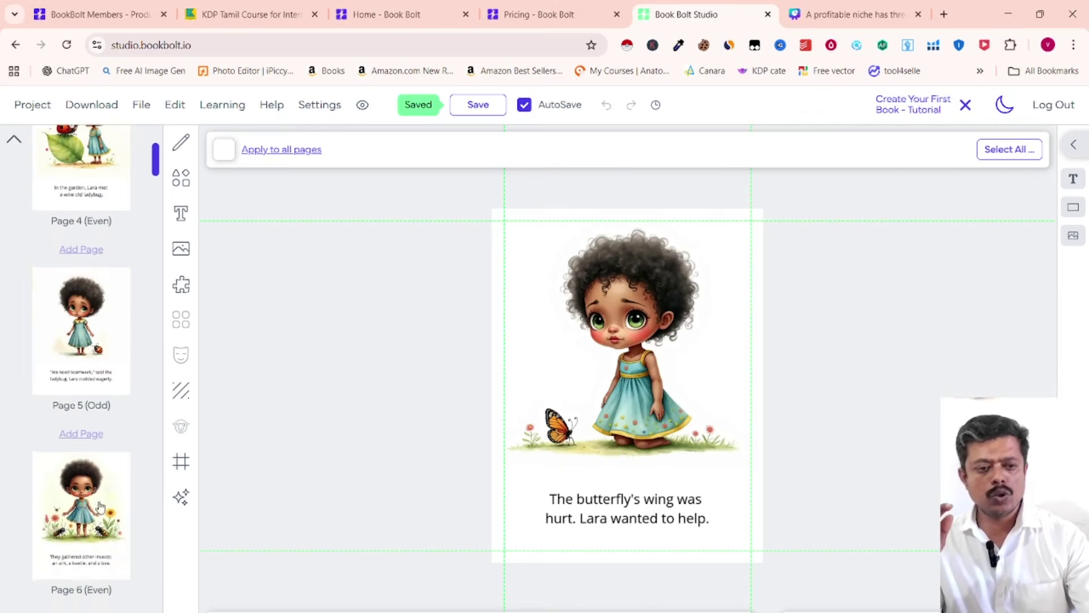
pyautogui.scroll(-4, 100, 506)
pyautogui.scroll(6, 80, 508)
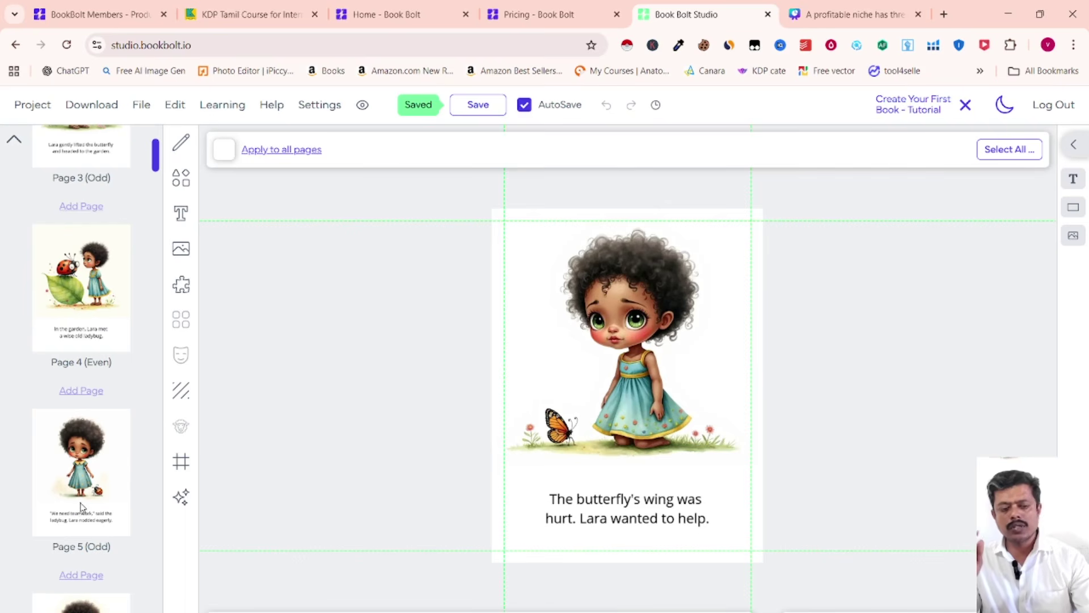
pyautogui.scroll(-5, 81, 507)
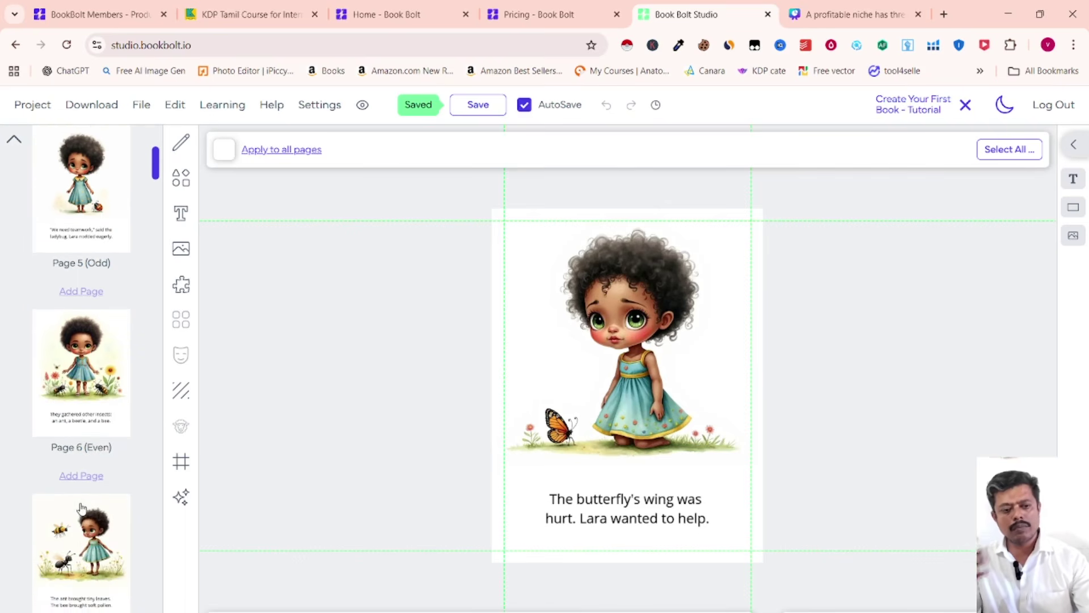
pyautogui.scroll(-3, 81, 507)
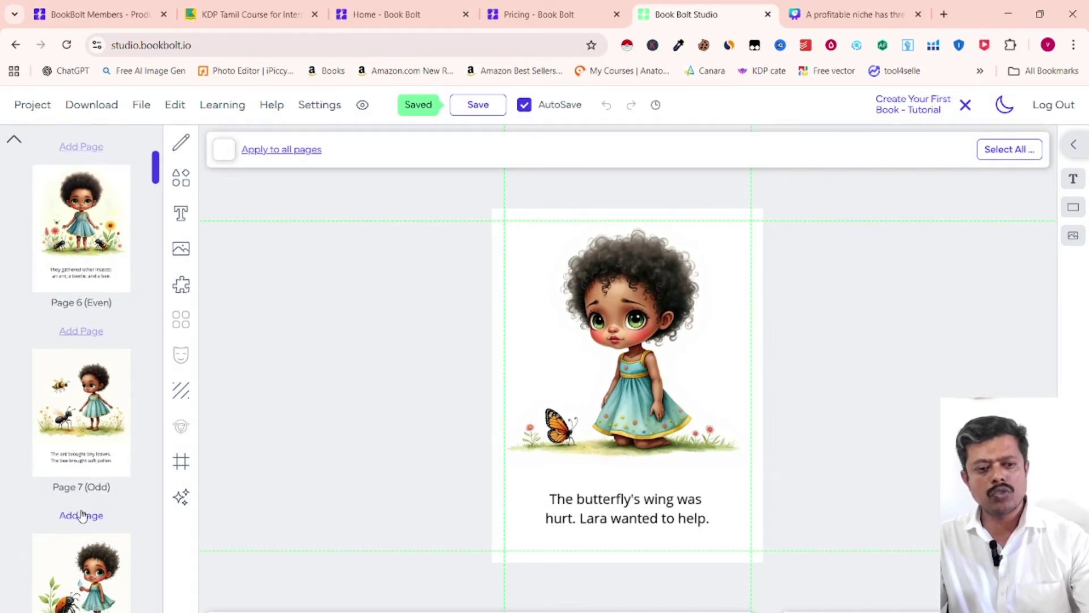
pyautogui.scroll(-8, 82, 514)
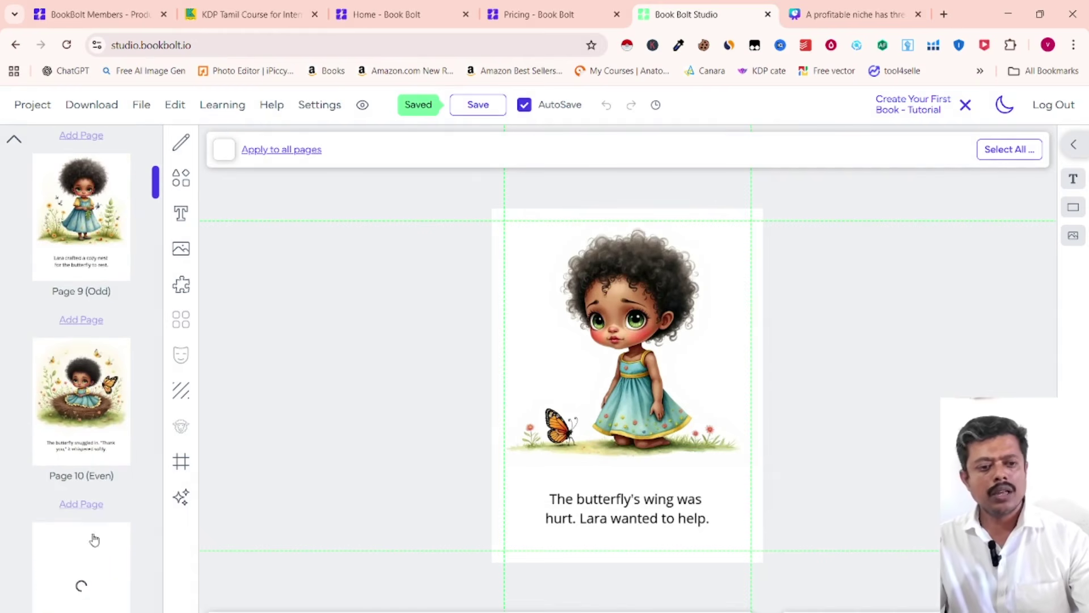
pyautogui.scroll(4, 110, 454)
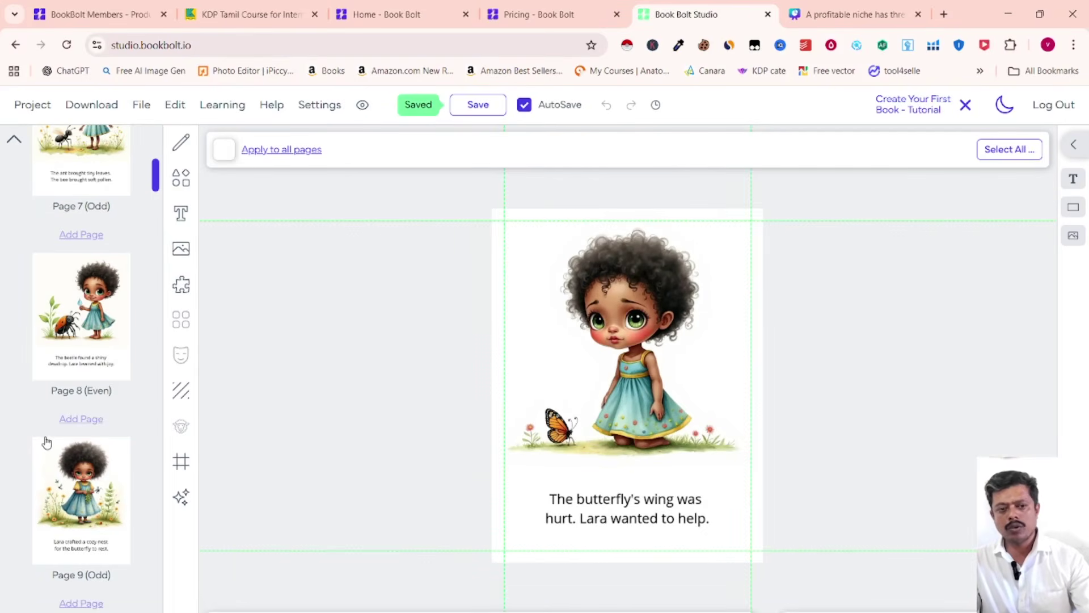
pyautogui.scroll(1, 49, 372)
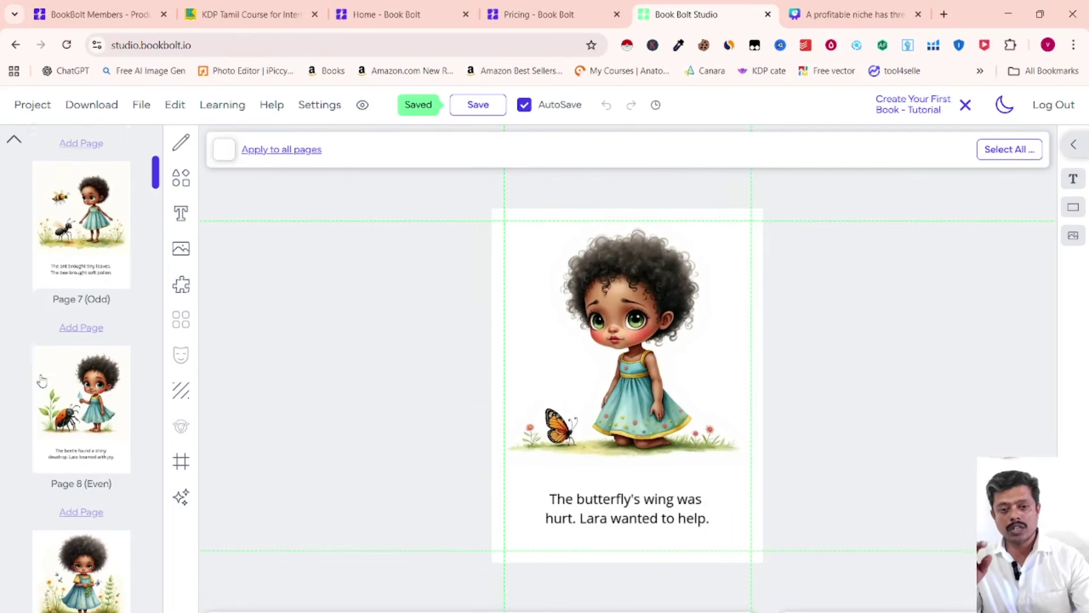
pyautogui.scroll(-4, 39, 385)
pyautogui.scroll(-3, 40, 388)
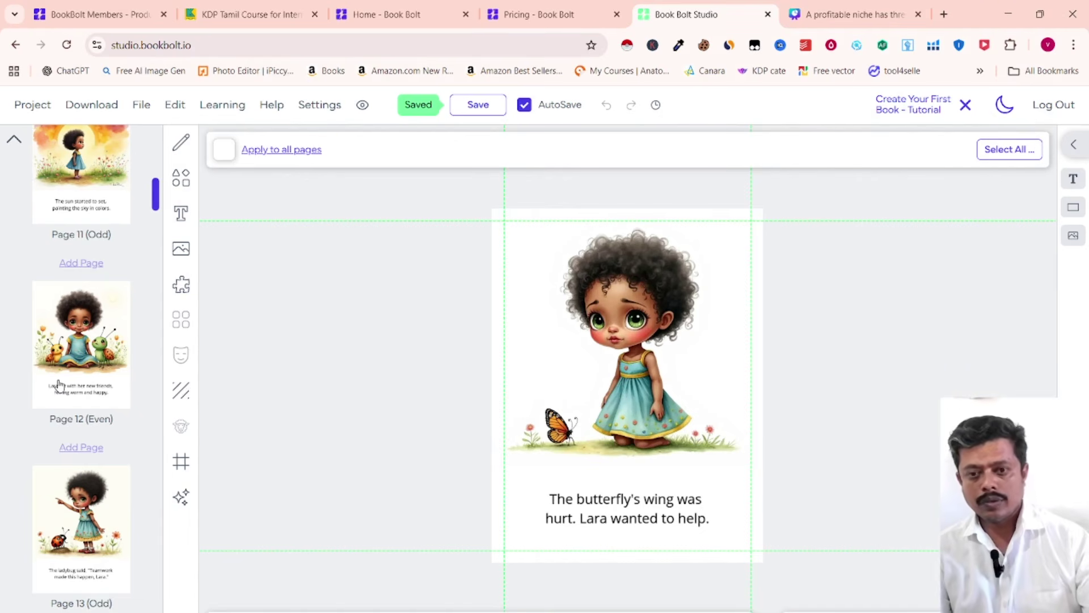
# - Switch to the Amazon listing of The Sunshine Queens and examine its hardcover price, description and print length
pyautogui.hotkey('alt', 'Tab')
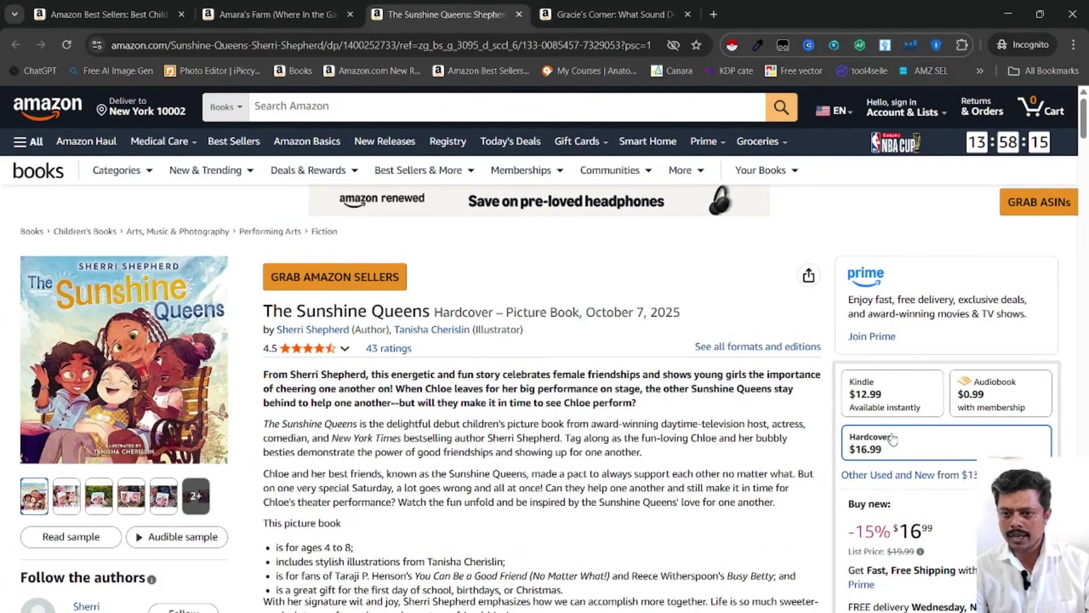
pyautogui.click(894, 451)
pyautogui.scroll(-3, 895, 445)
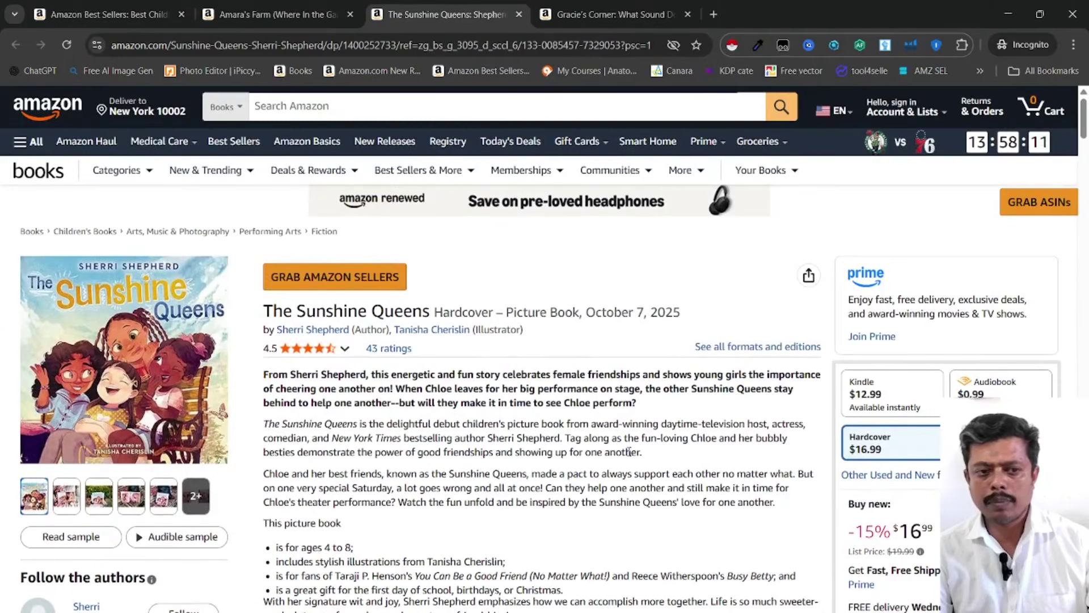
pyautogui.scroll(-6, 496, 441)
pyautogui.scroll(5, 640, 325)
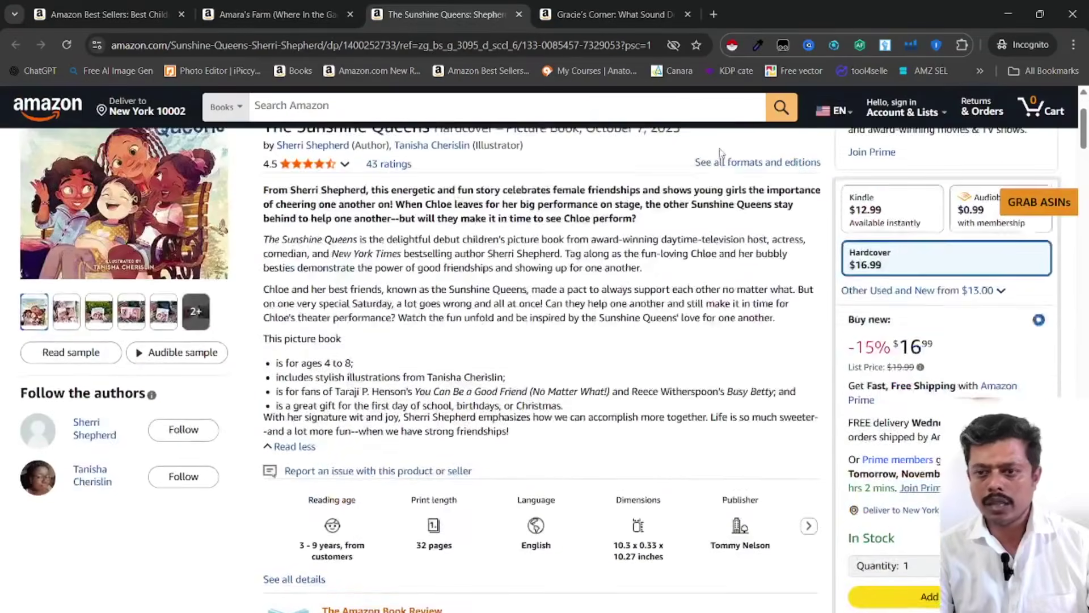
# - Examine the listing's publisher images and product details, highlight the Best Sellers Rank number in Books, and return to the listing's start
pyautogui.scroll(-20, 810, 321)
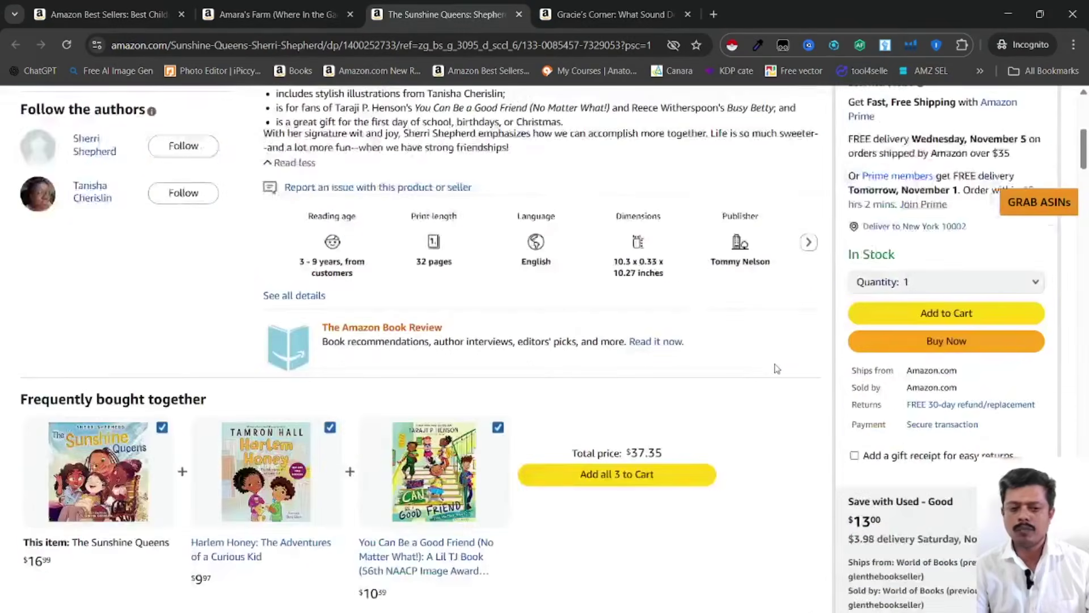
pyautogui.scroll(-14, 747, 366)
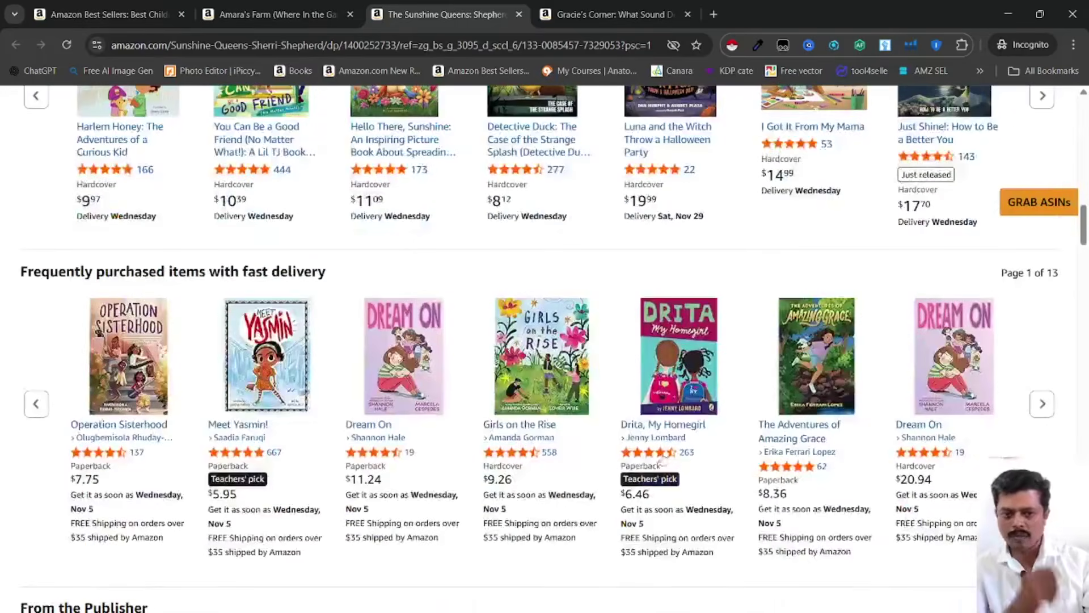
pyautogui.scroll(-10, 621, 339)
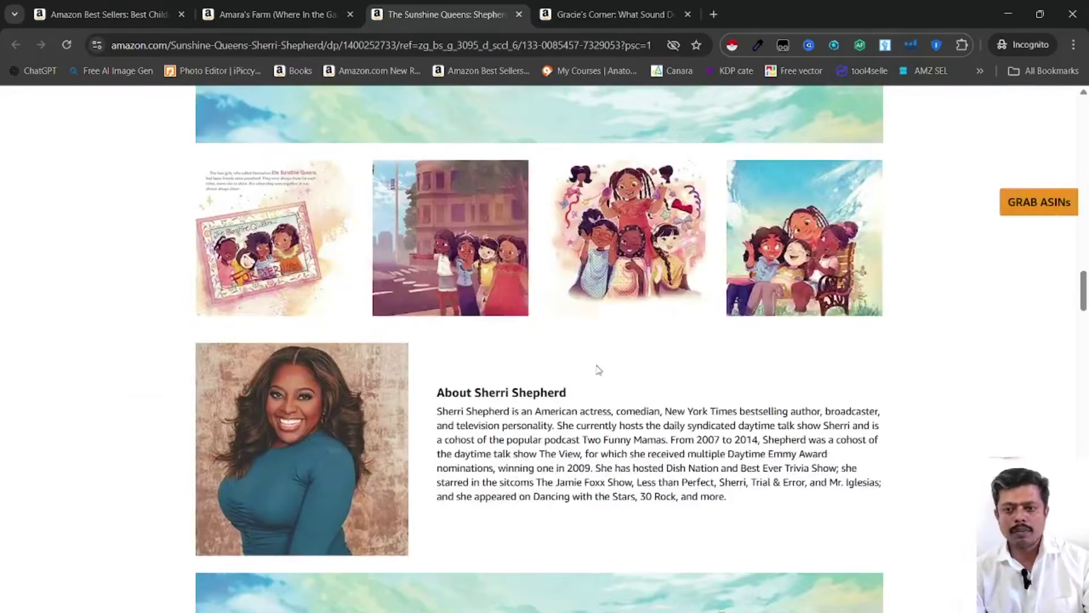
pyautogui.scroll(-7, 527, 375)
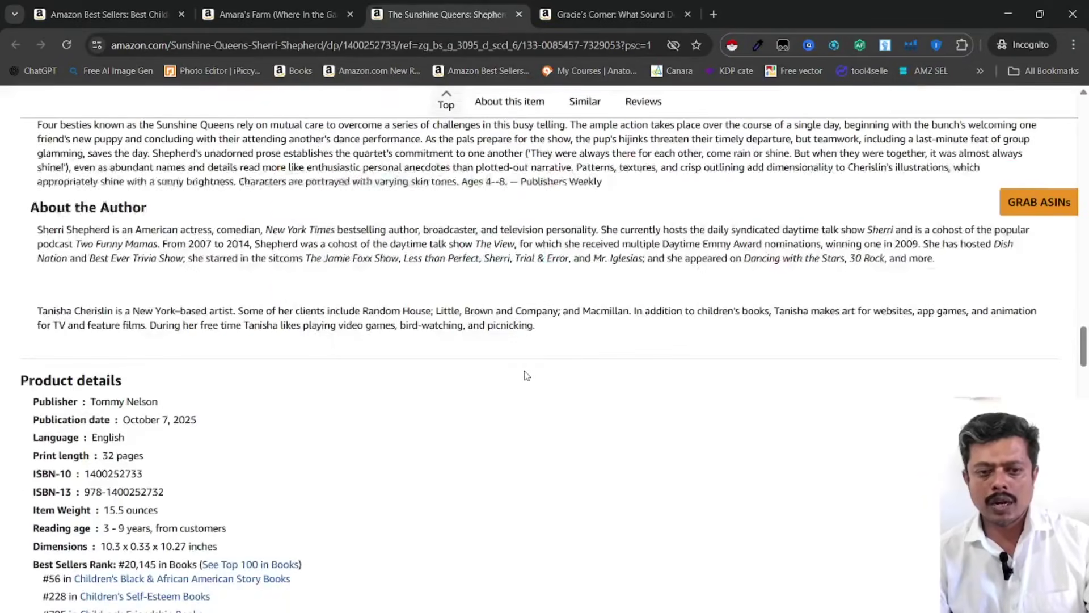
pyautogui.scroll(-3, 528, 376)
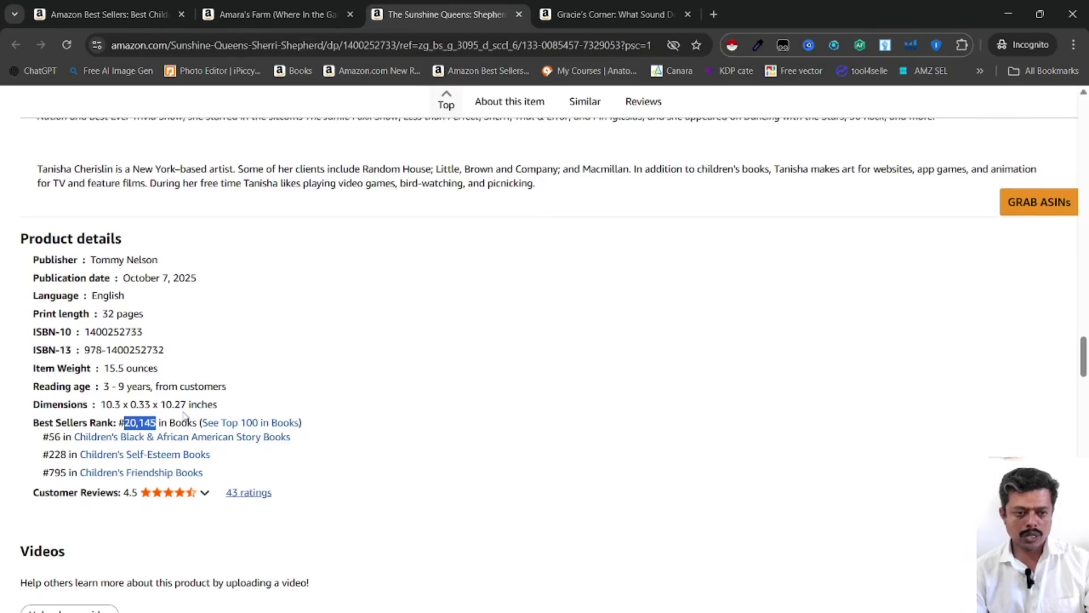
pyautogui.scroll(20, 337, 489)
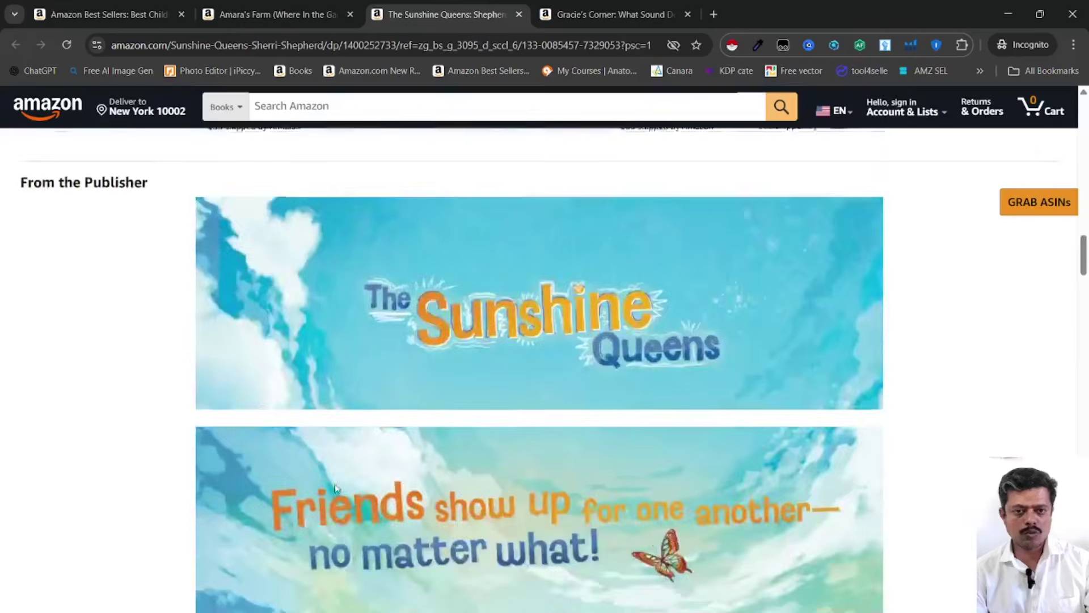
pyautogui.scroll(15, 336, 490)
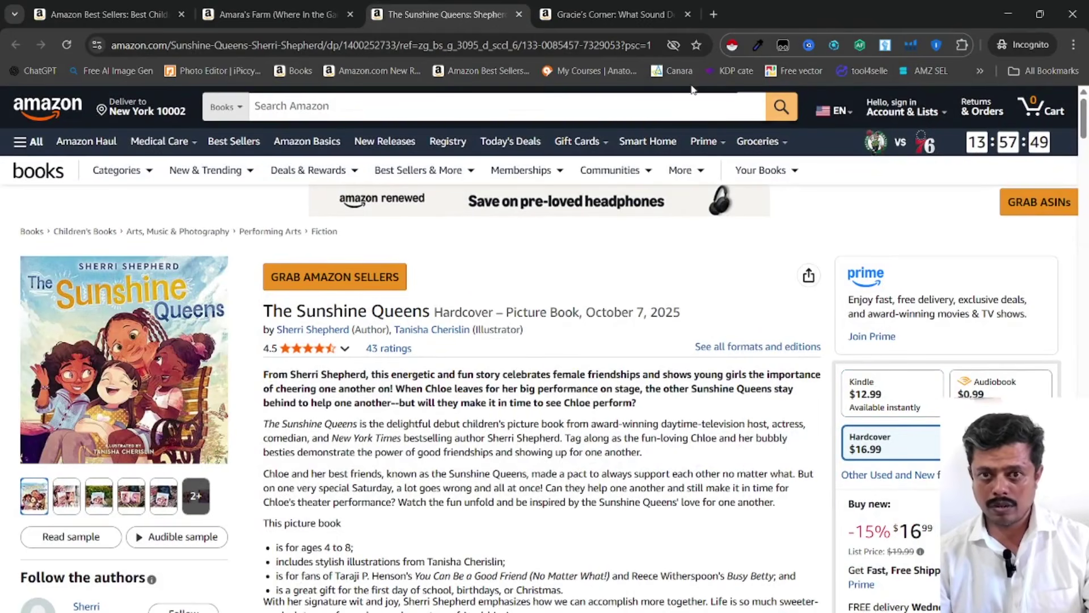
# - Search for "kdp sales calculator" in a new tab and open Kindlepreneur's Amazon Book Sales Calculator
pyautogui.click(713, 14)
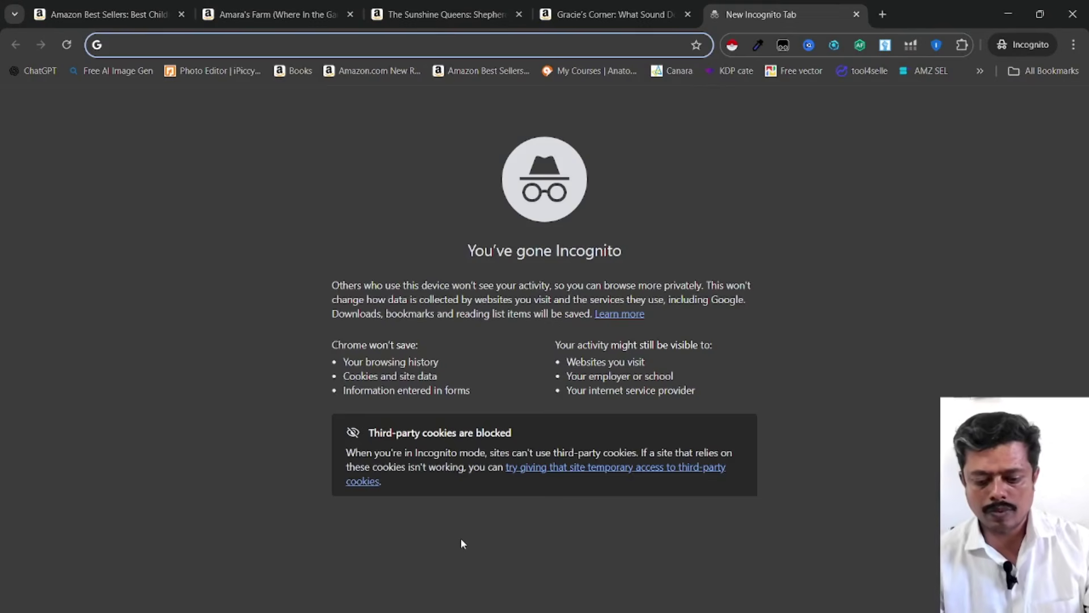
pyautogui.write('kdp sales')
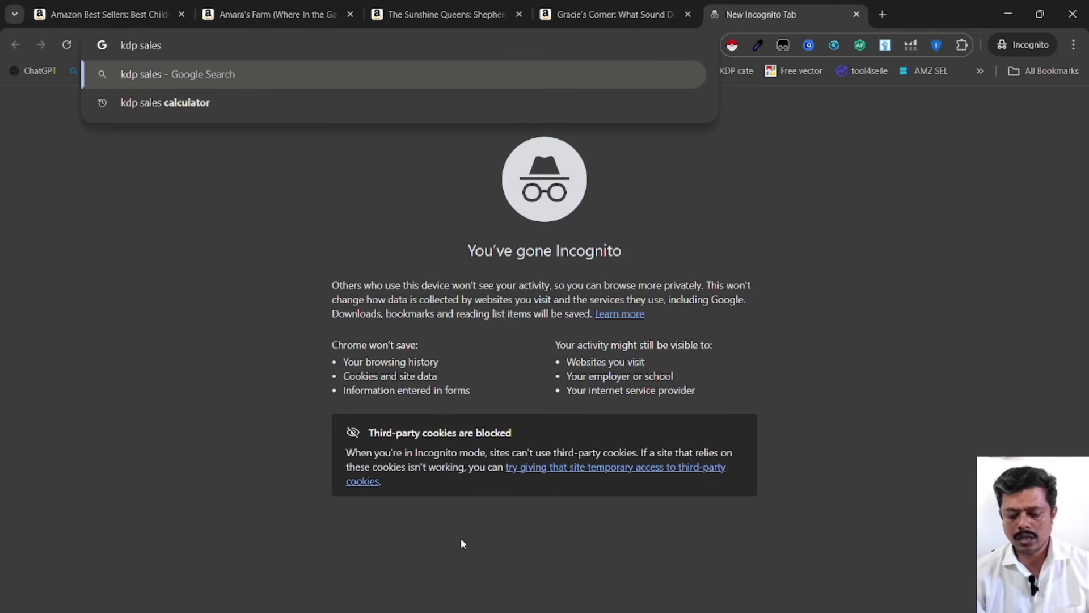
pyautogui.press('Down')
pyautogui.press('Return')
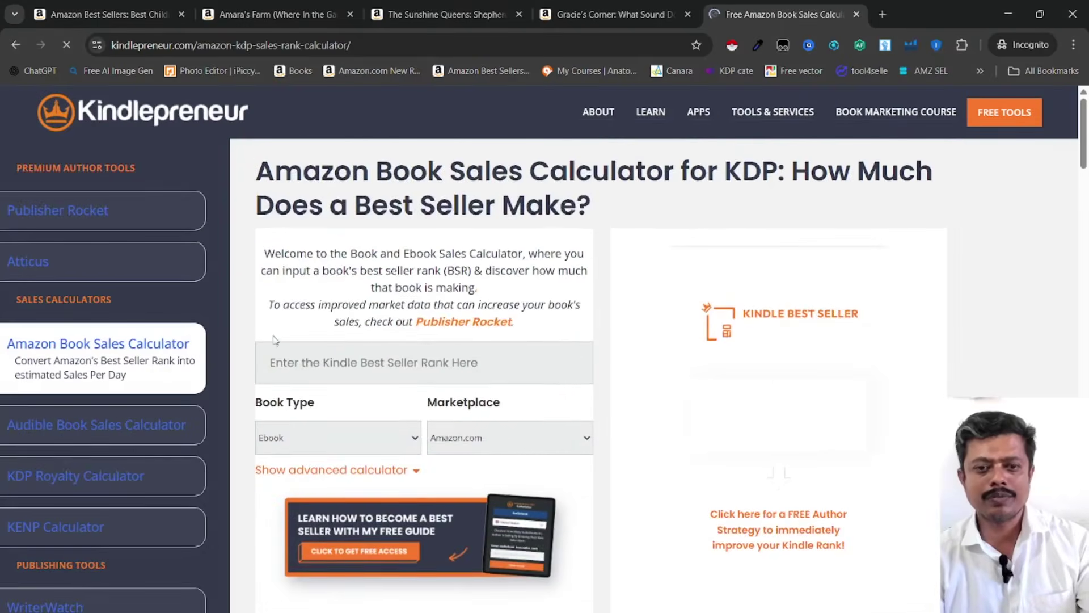
# - Set the sales calculator's book type to Hardback for Amazon.com and show the advanced calculator fields
pyautogui.scroll(-2, 413, 366)
pyautogui.click(394, 301)
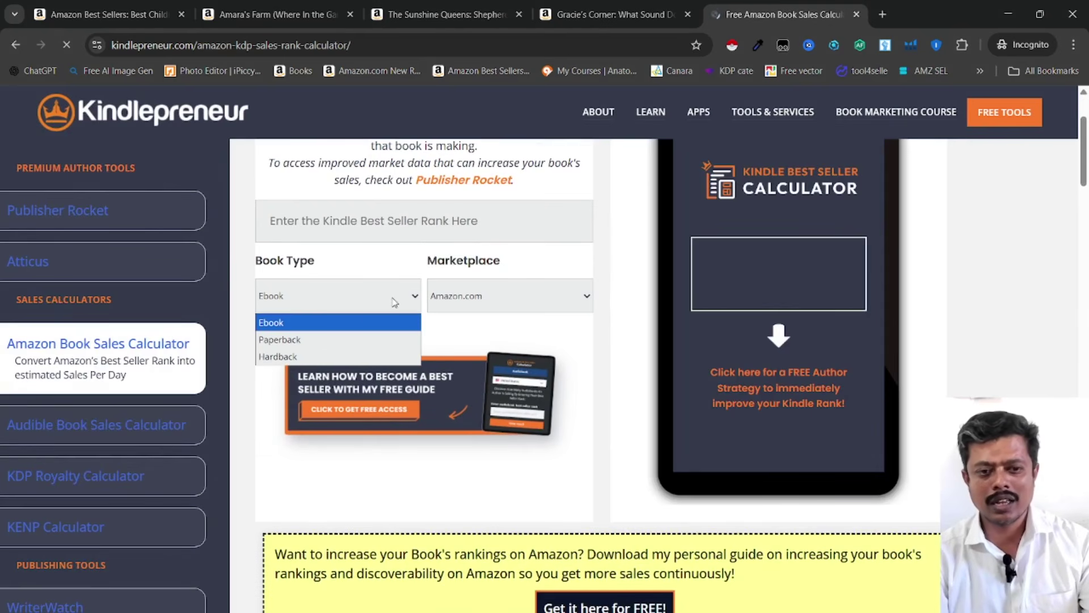
pyautogui.click(348, 361)
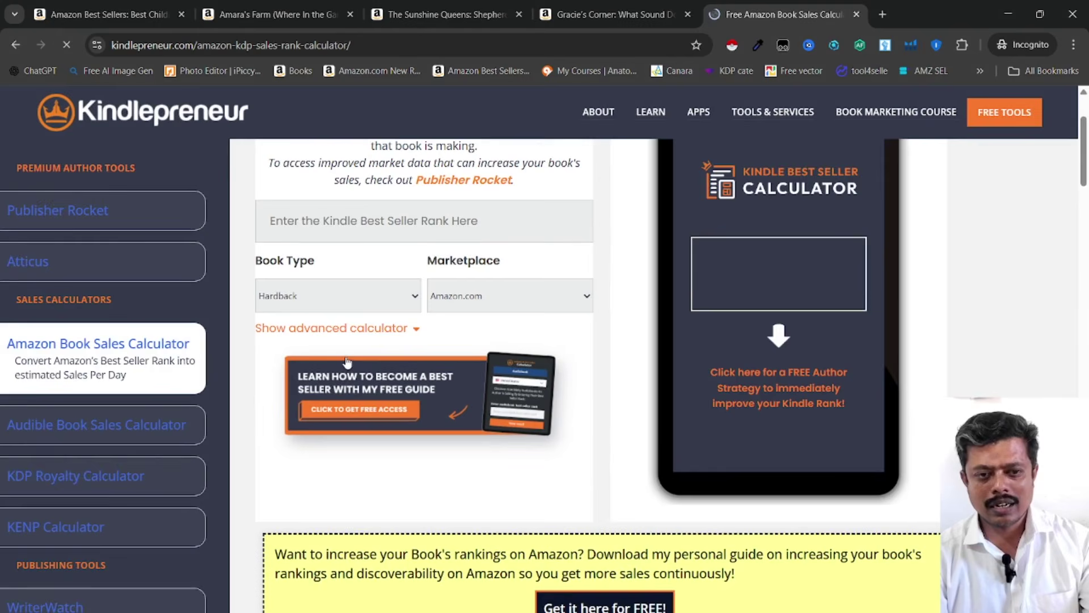
pyautogui.click(486, 297)
pyautogui.click(486, 296)
pyautogui.click(326, 329)
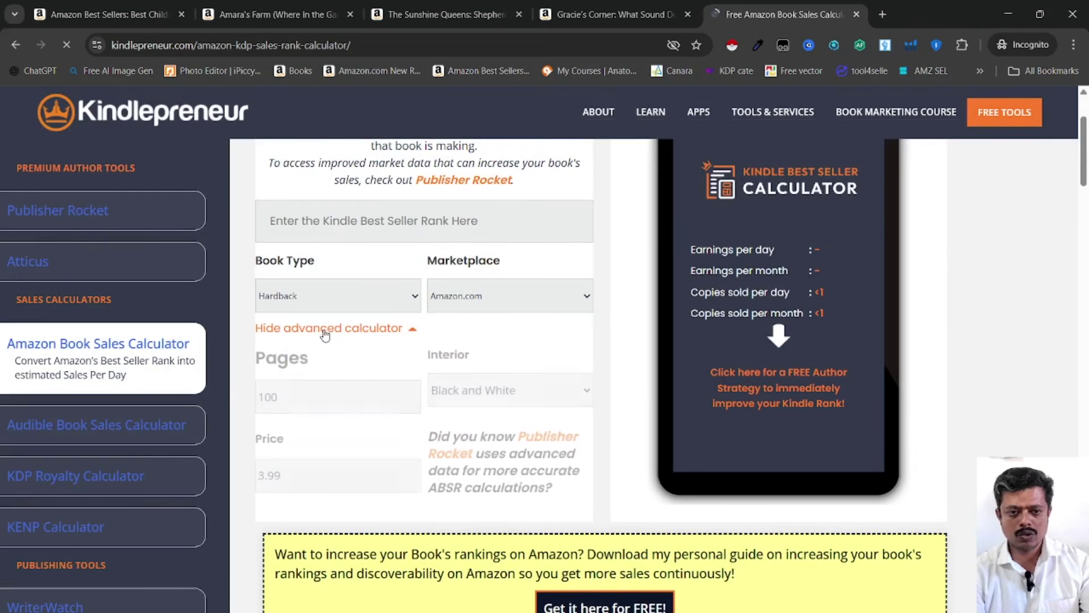
pyautogui.scroll(-2, 359, 314)
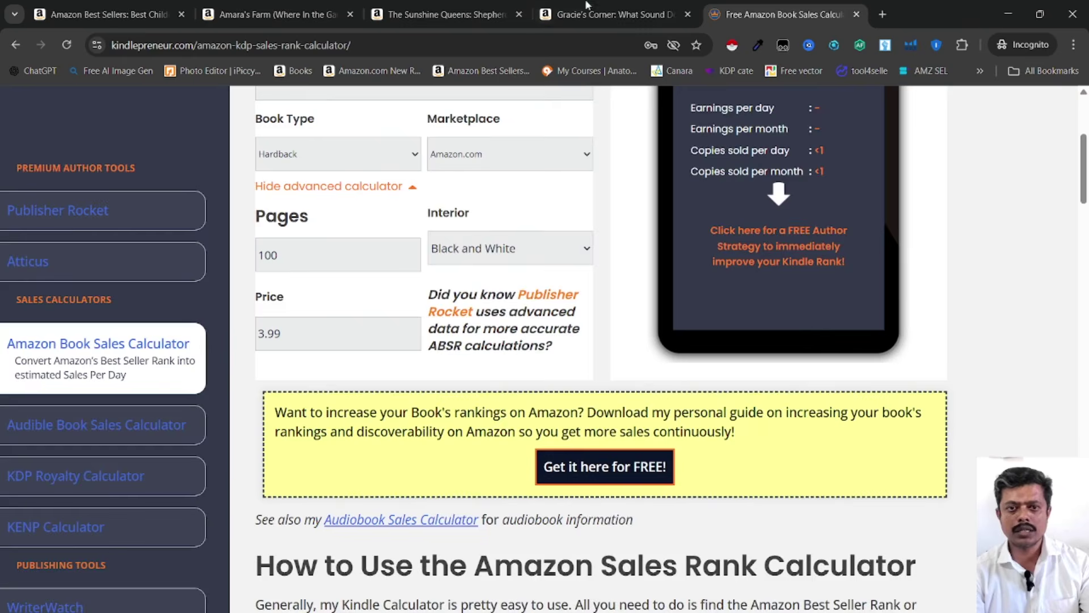
# - Close the Gracie's Corner listing, recheck the product details of The Sunshine Queens, and return to the sales calculator
pyautogui.click(596, 13)
pyautogui.click(476, 14)
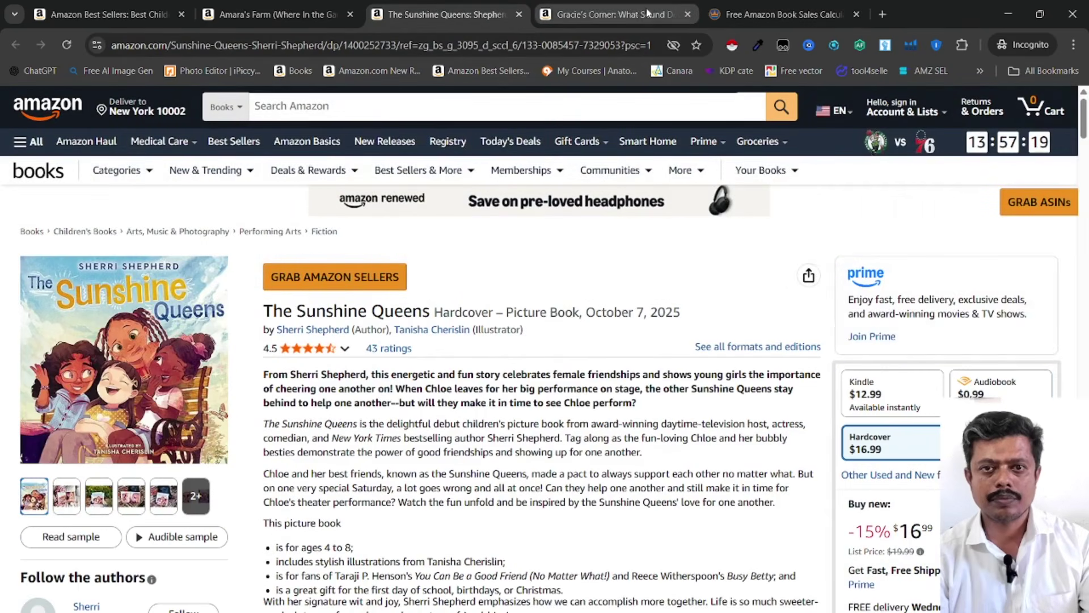
pyautogui.click(685, 14)
pyautogui.scroll(-15, 479, 212)
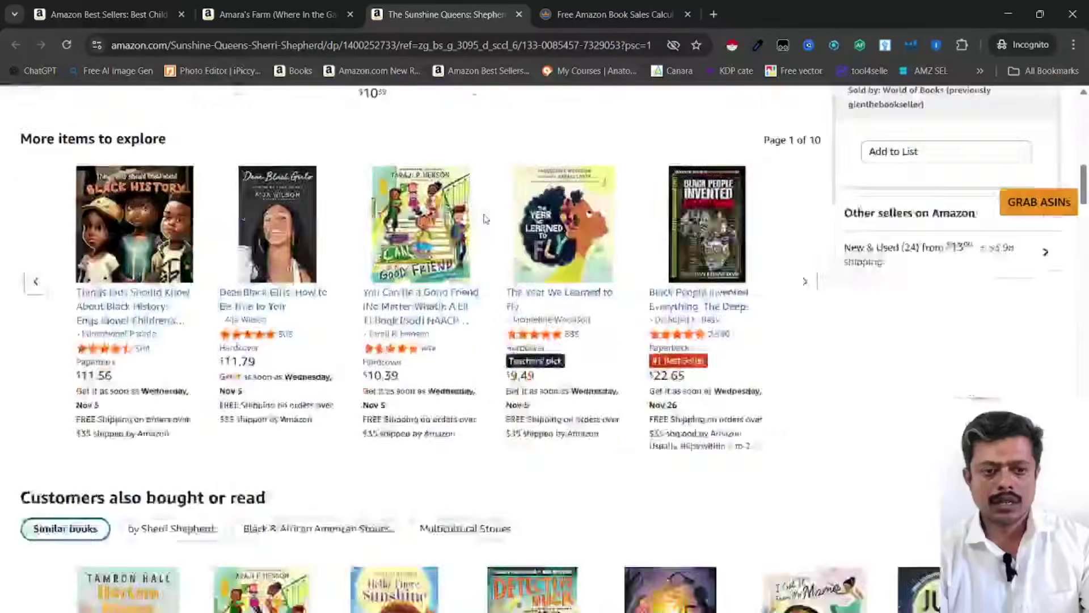
pyautogui.scroll(-15, 489, 221)
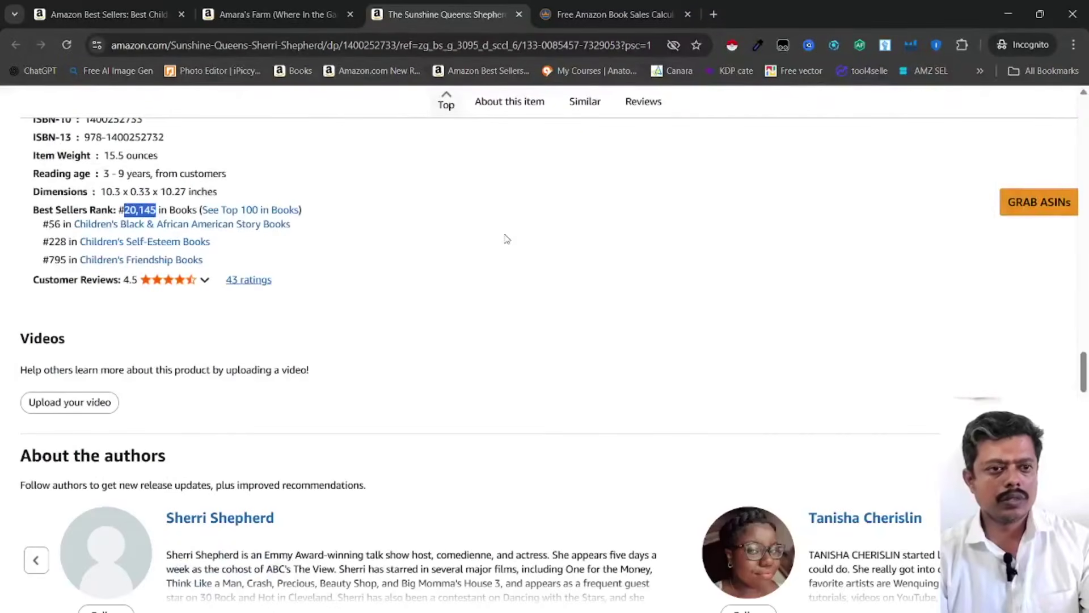
pyautogui.scroll(1, 507, 239)
pyautogui.click(613, 14)
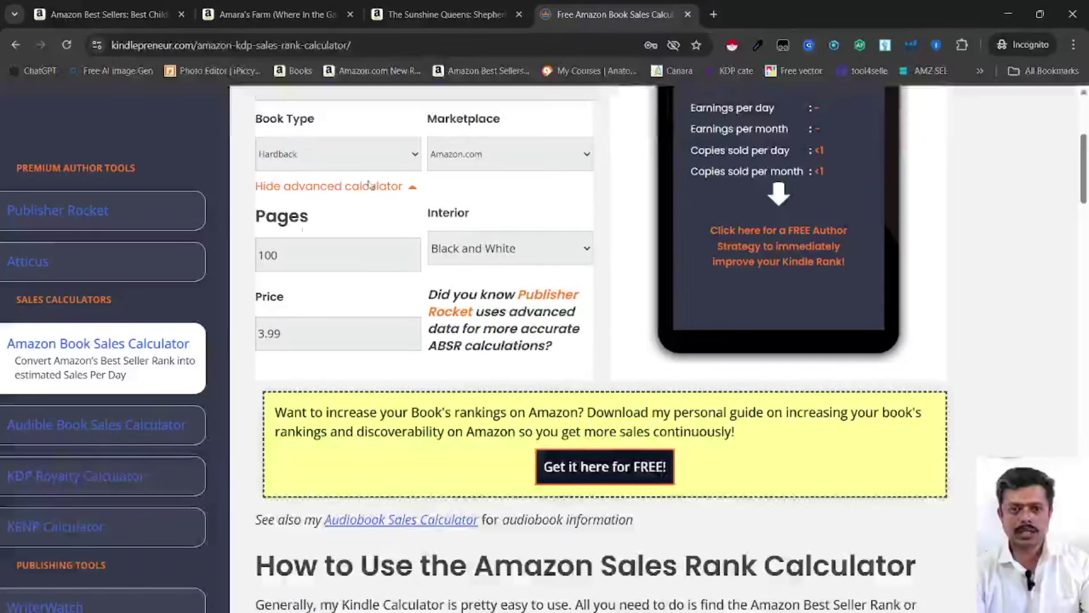
# - Set the calculator's page count to 32 and the book type to Paperback
pyautogui.doubleClick(306, 264)
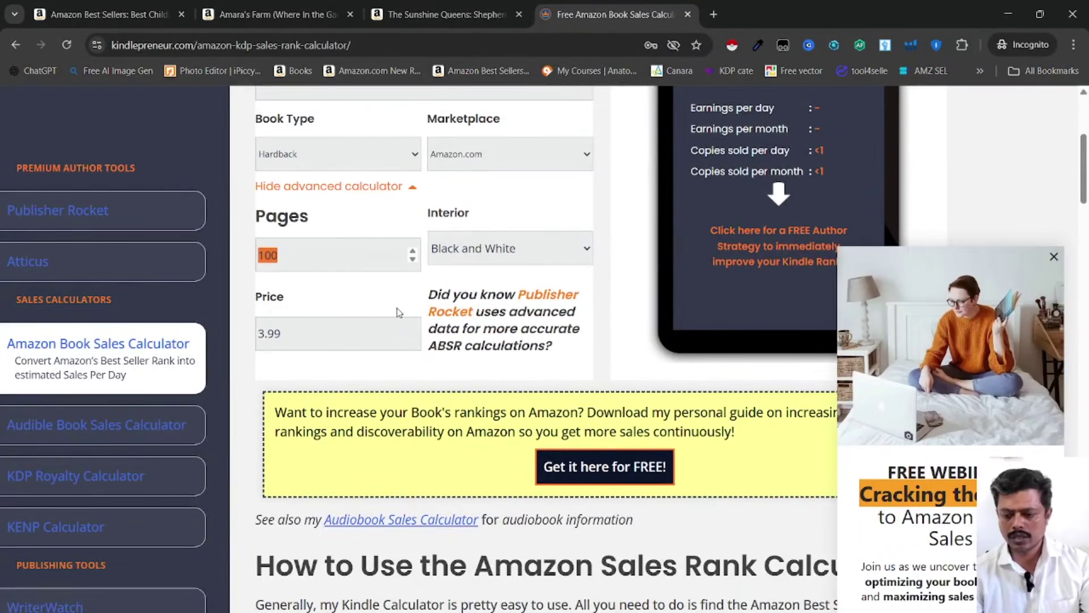
pyautogui.write('32')
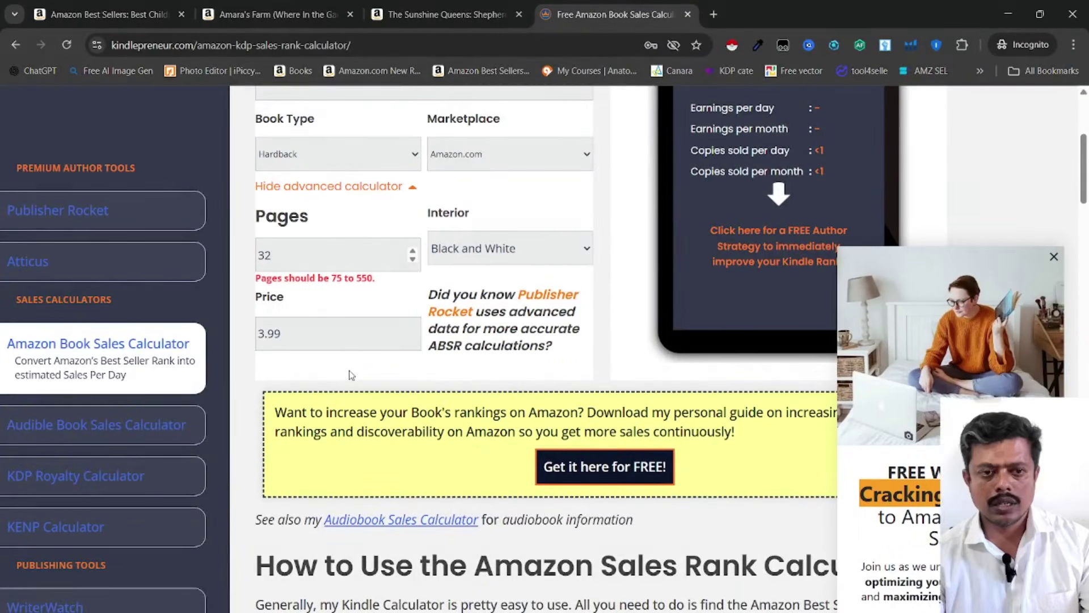
pyautogui.scroll(3, 386, 253)
pyautogui.click(336, 304)
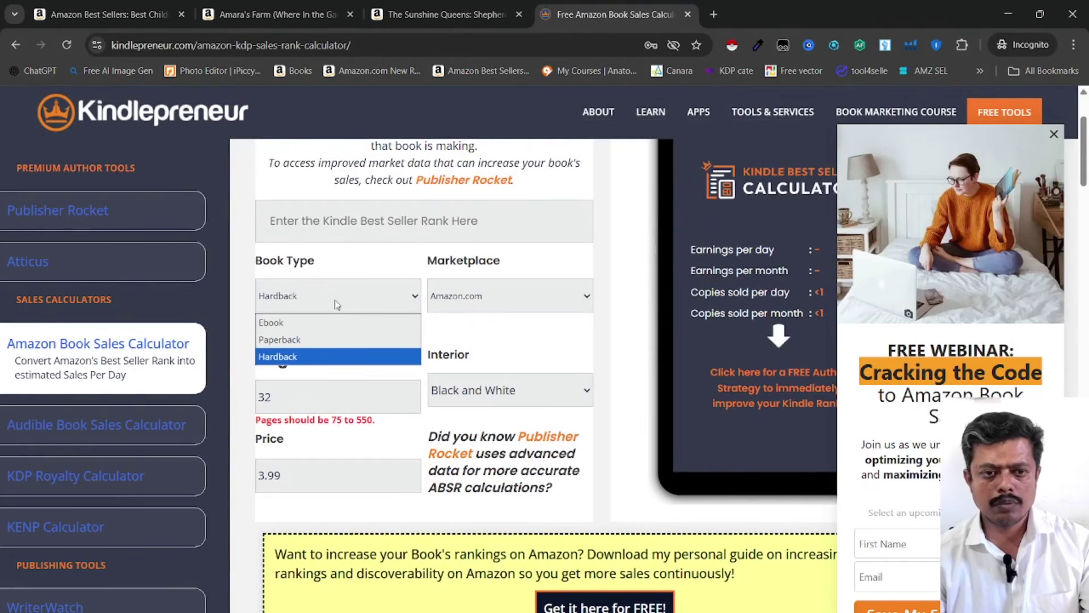
pyautogui.click(326, 340)
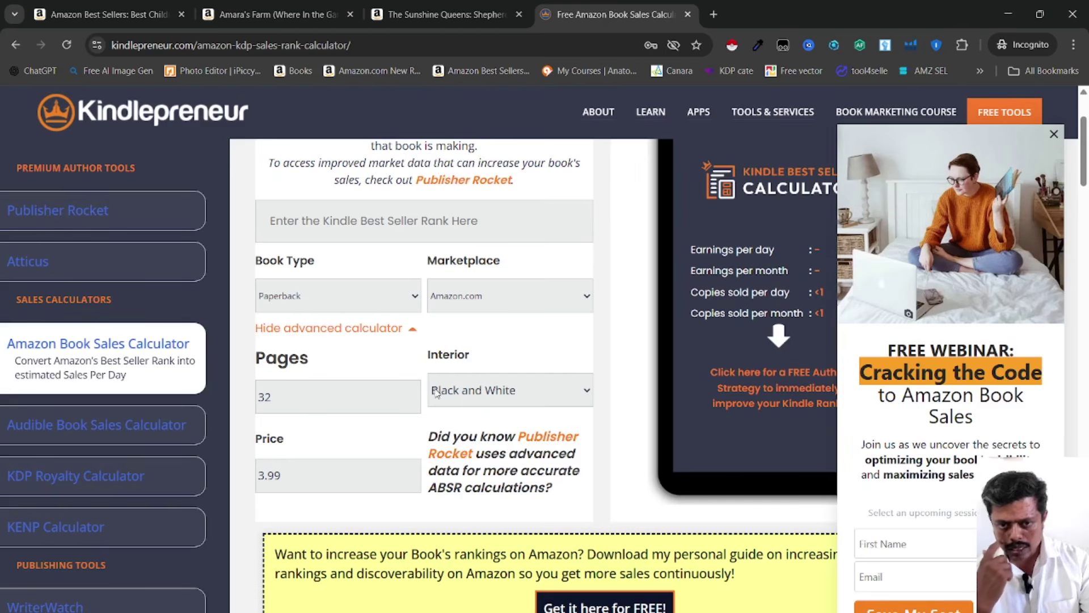
# - Set the sales calculator's interior to Color, and change it to Premium Color
pyautogui.click(451, 396)
pyautogui.click(464, 439)
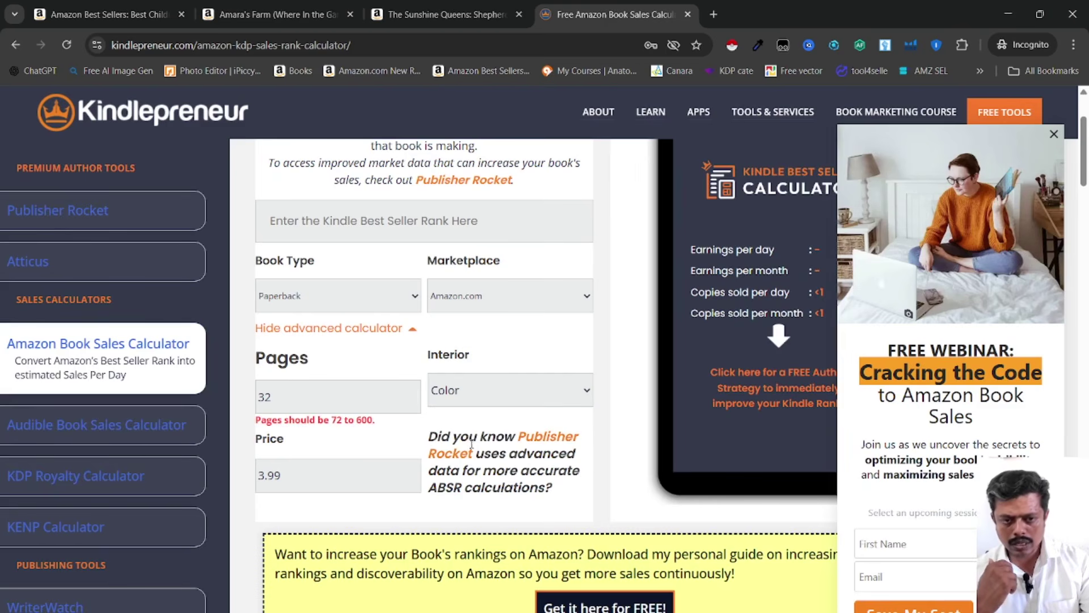
pyautogui.click(472, 395)
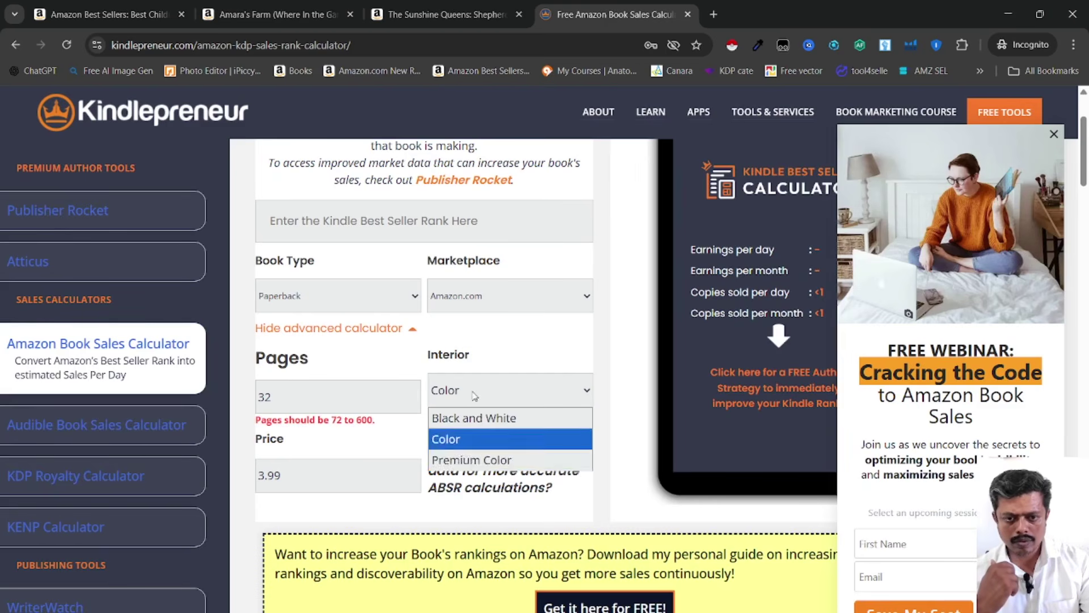
pyautogui.click(468, 463)
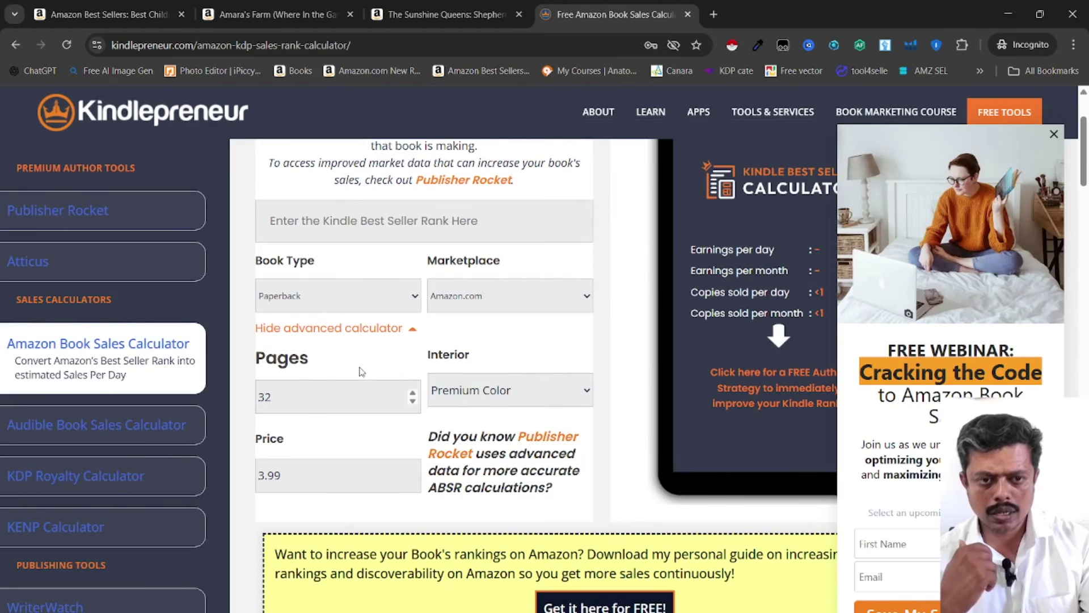
# - Switch the sales calculator's book type back to Hardback and review the calculator fields
pyautogui.click(328, 307)
pyautogui.click(330, 357)
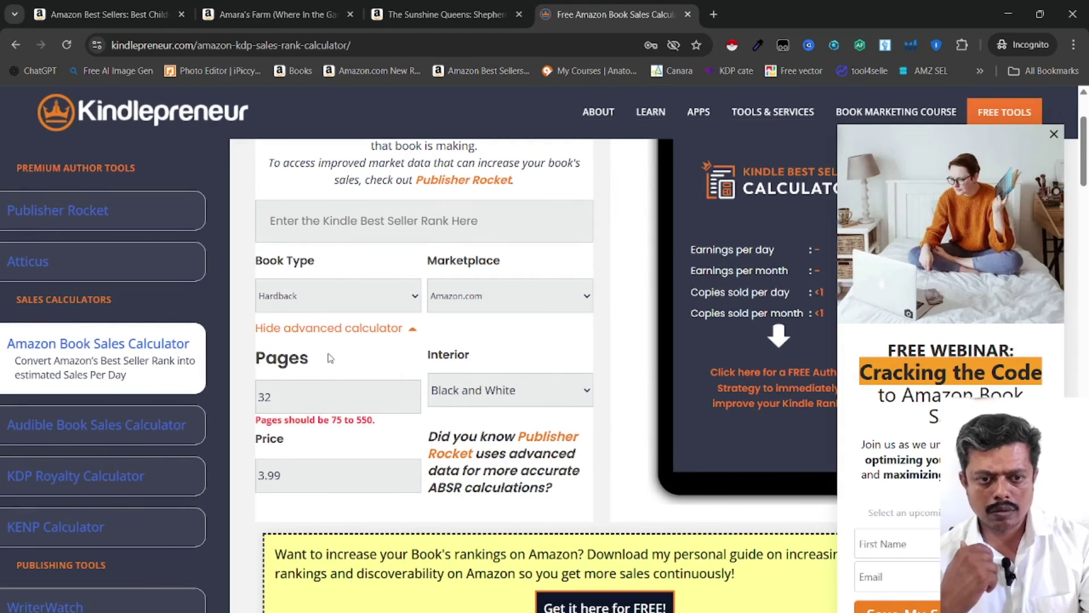
pyautogui.scroll(3, 413, 393)
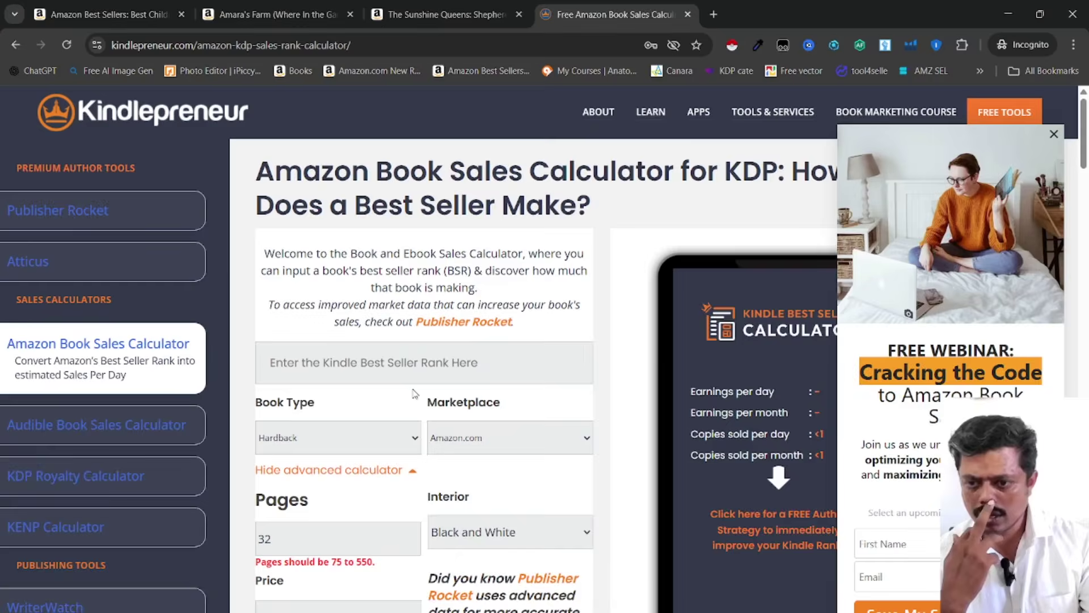
pyautogui.scroll(-3, 414, 393)
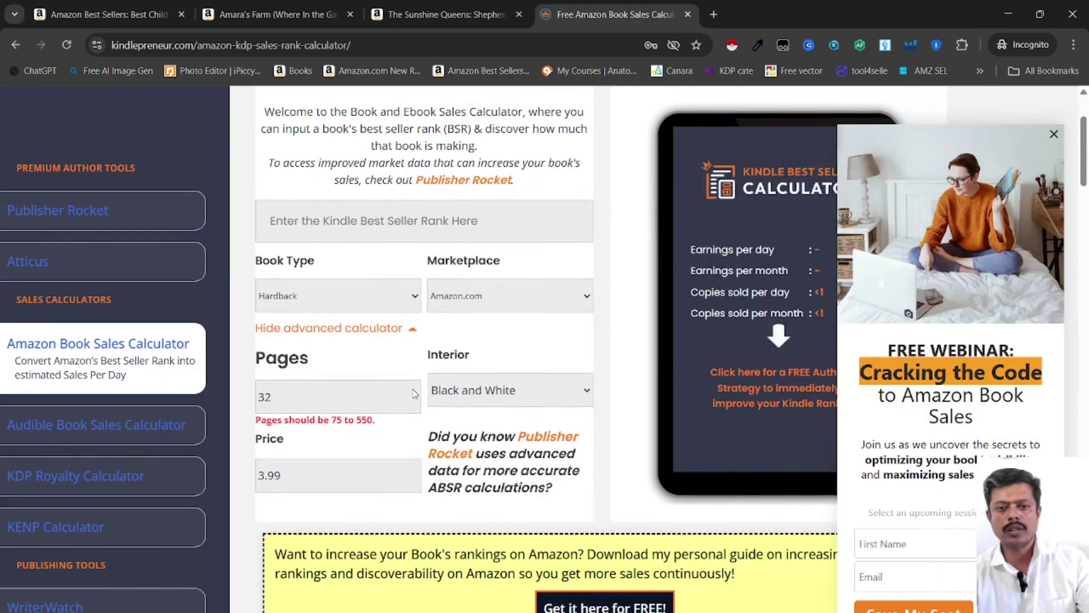
# - Return to The Sunshine Queens listing on Amazon, check its available formats, and look over the Kindle edition's page
pyautogui.click(405, 11)
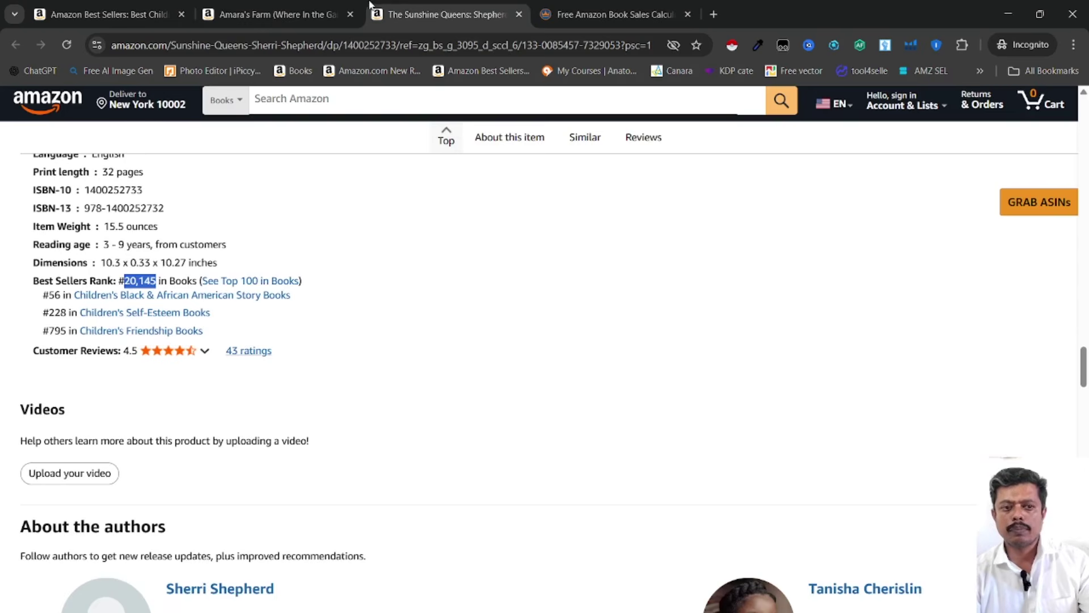
pyautogui.scroll(20, 410, 497)
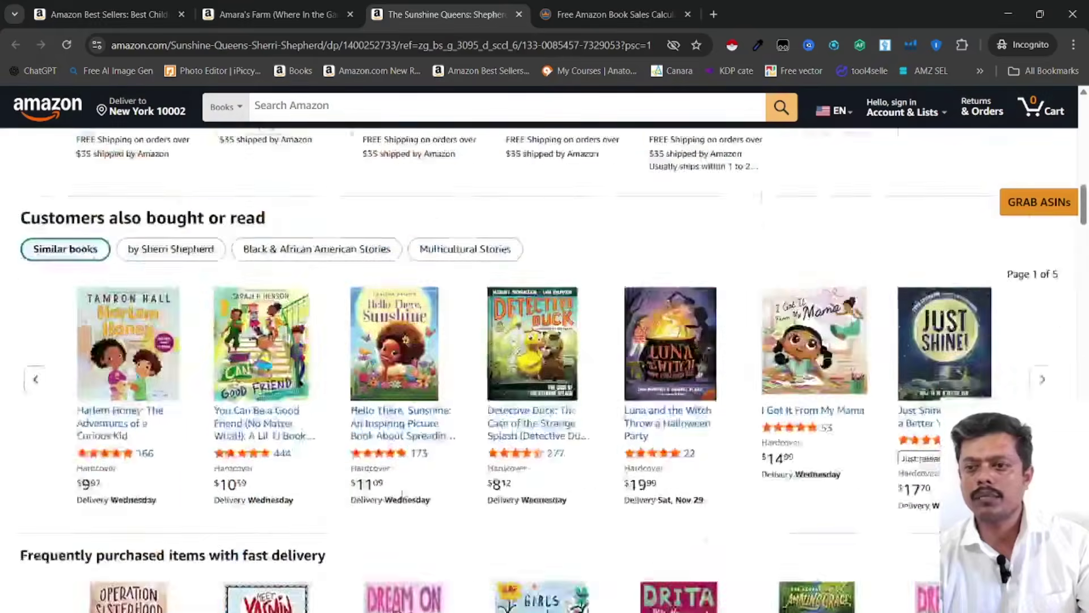
pyautogui.scroll(10, 403, 493)
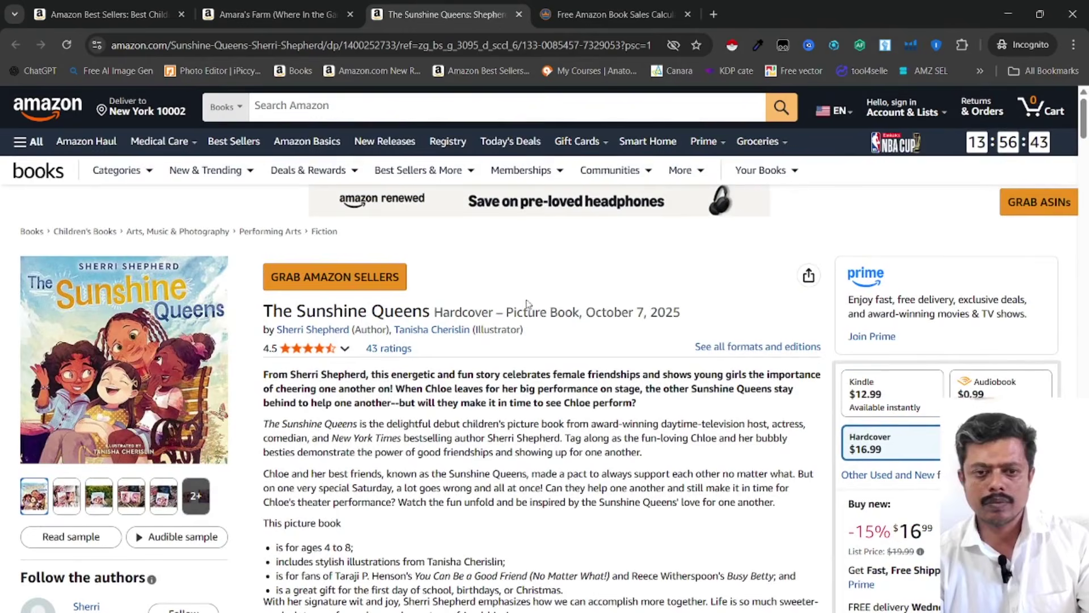
pyautogui.click(876, 413)
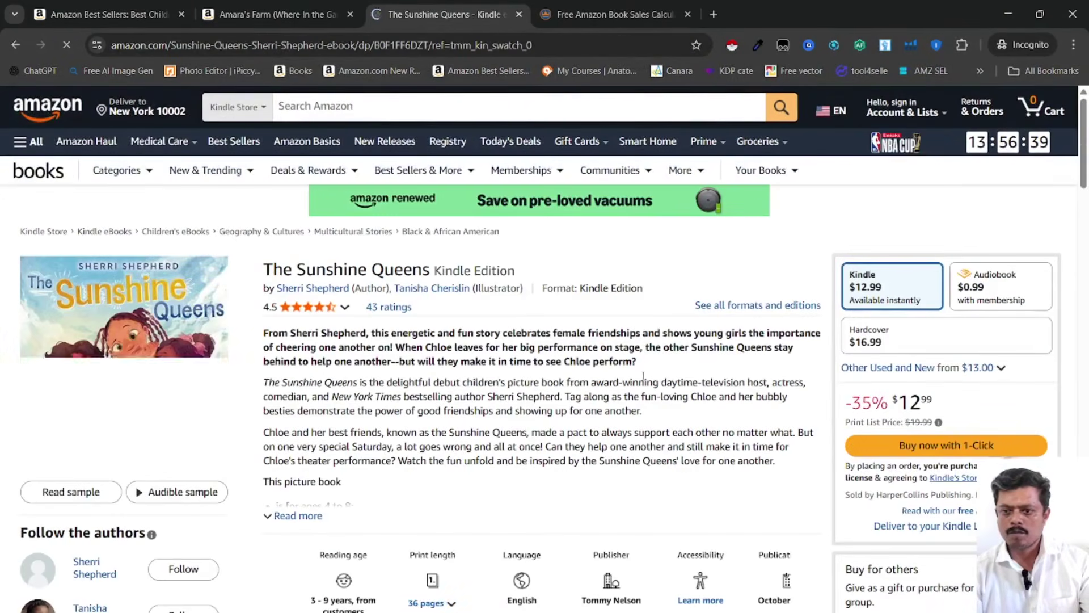
pyautogui.scroll(-5, 681, 386)
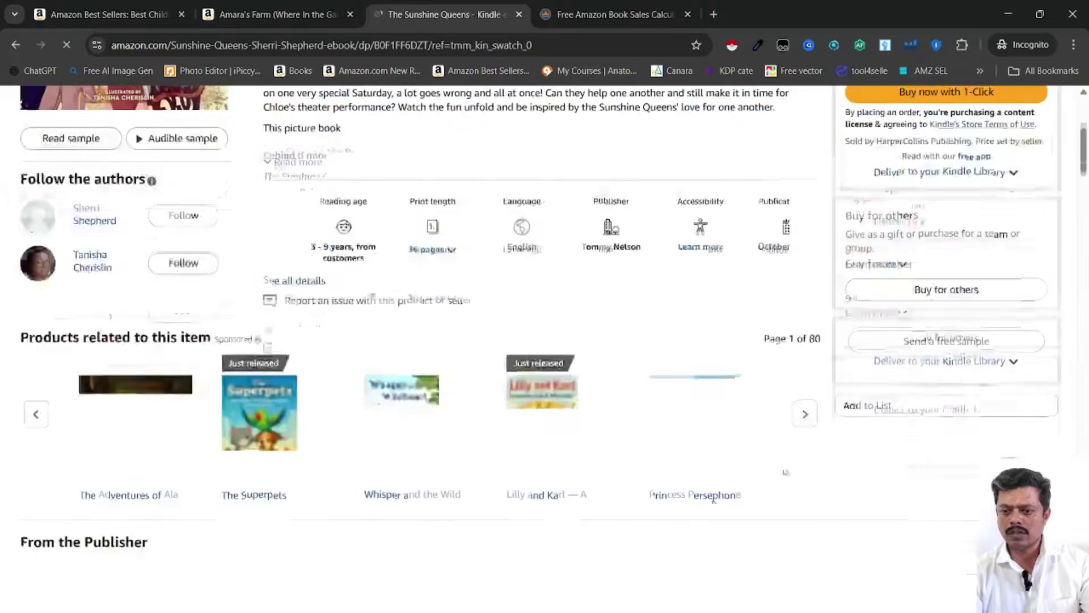
pyautogui.scroll(-5, 506, 437)
pyautogui.scroll(12, 505, 437)
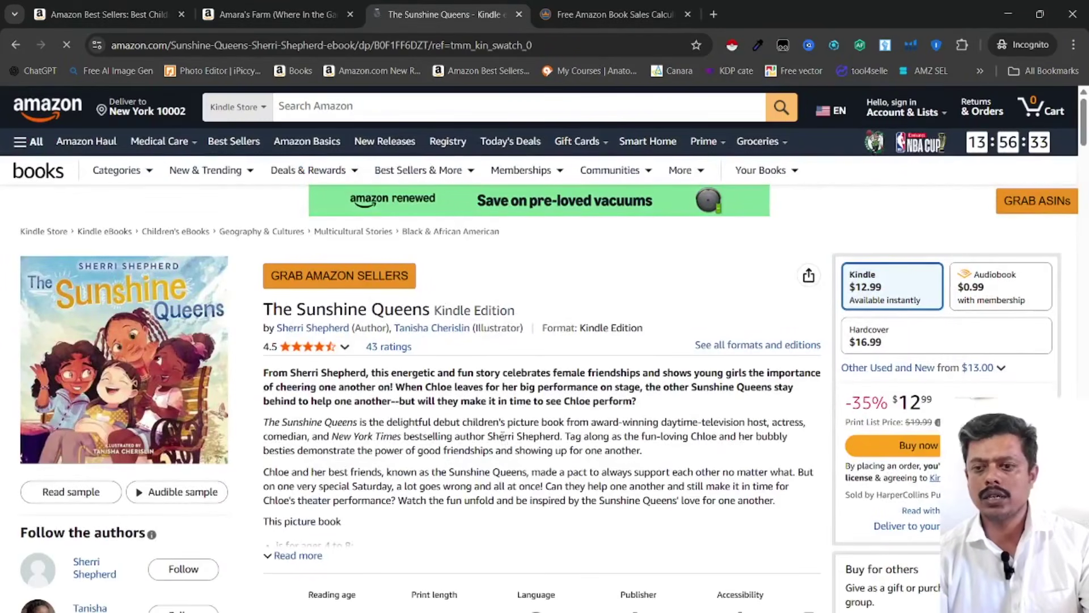
pyautogui.scroll(-3, 504, 436)
pyautogui.scroll(3, 503, 276)
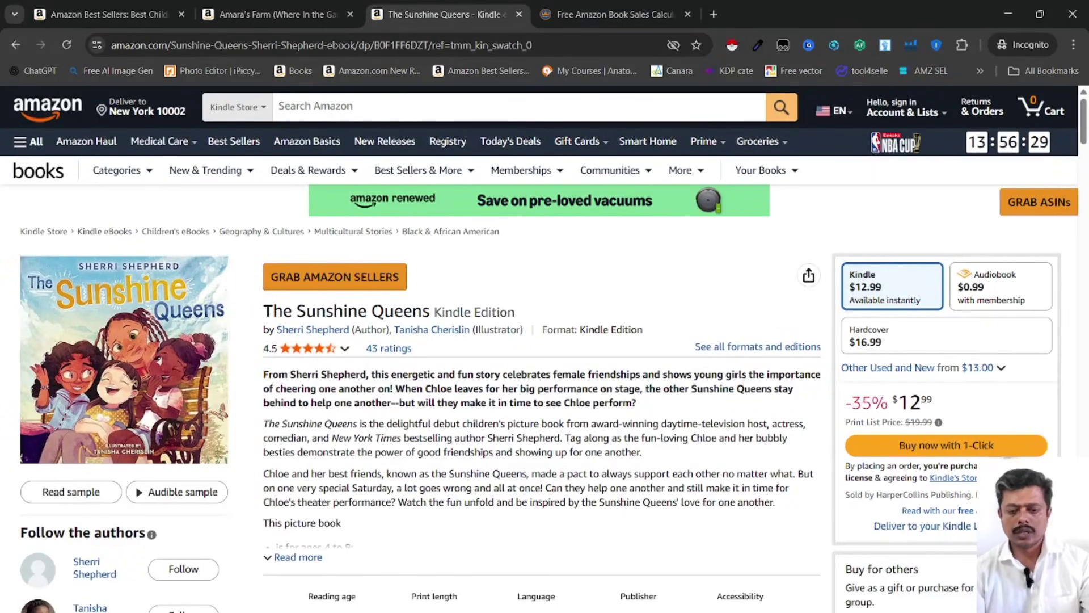
# - Switch to Book Bolt Studio and review the story book's page thumbnails from page 11 through page 33
pyautogui.hotkey('alt', 'Tab')
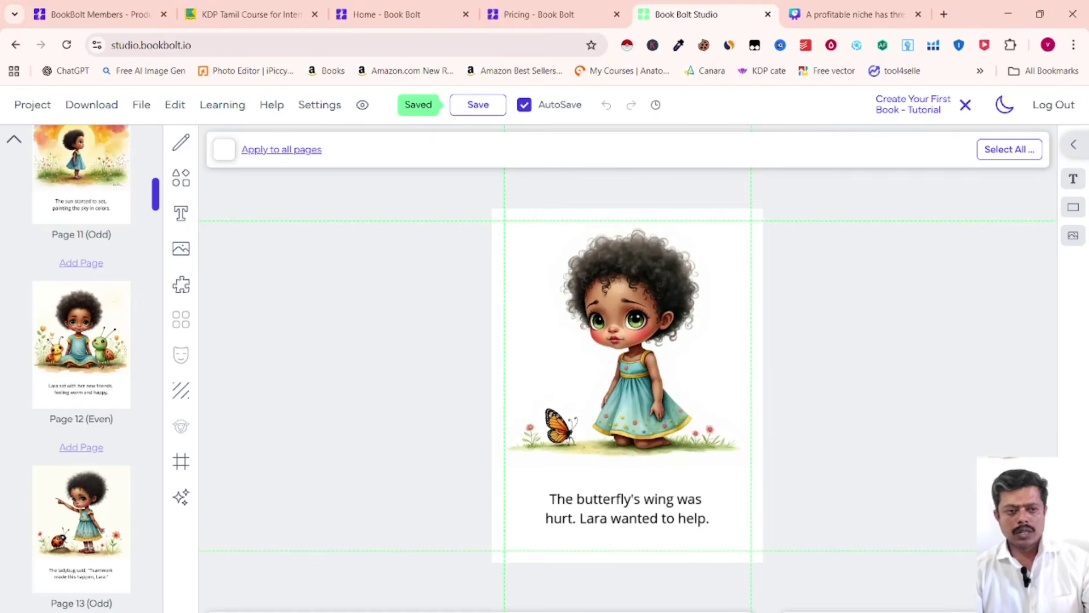
pyautogui.scroll(-12, 93, 549)
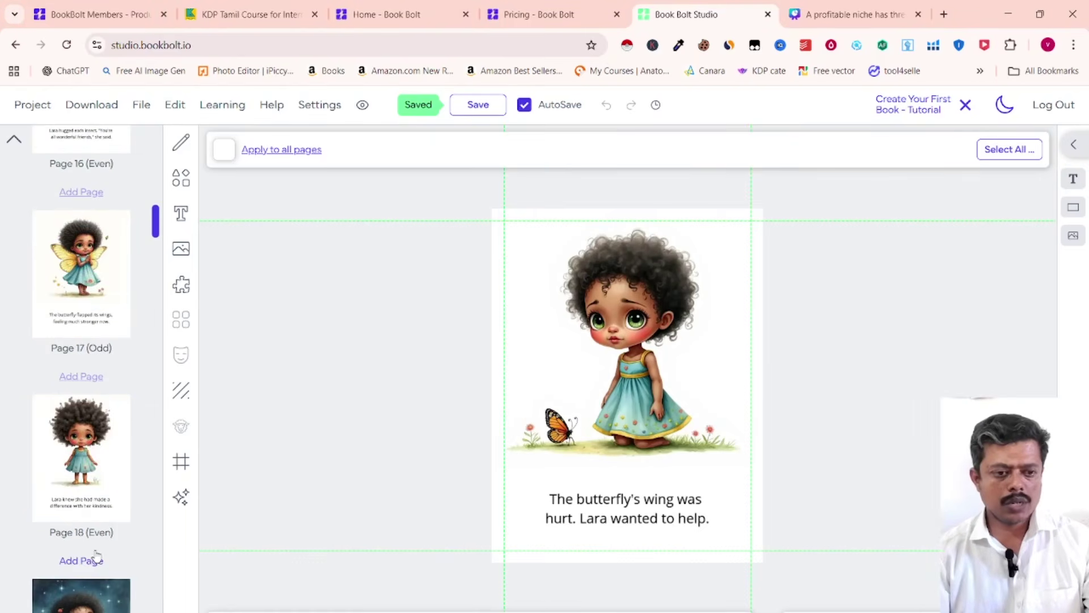
pyautogui.scroll(-20, 94, 549)
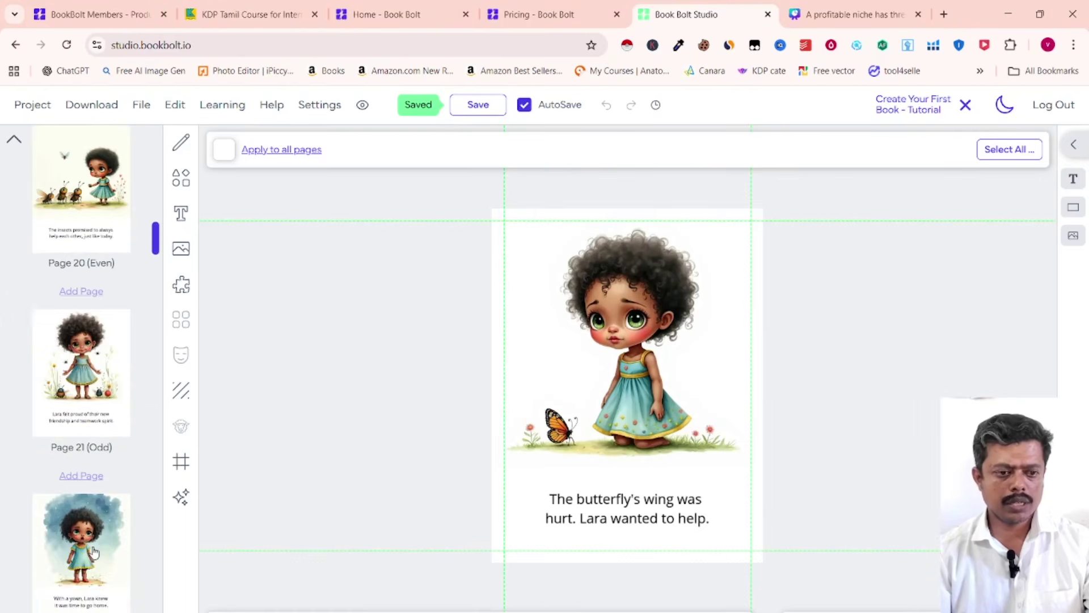
pyautogui.scroll(-20, 94, 551)
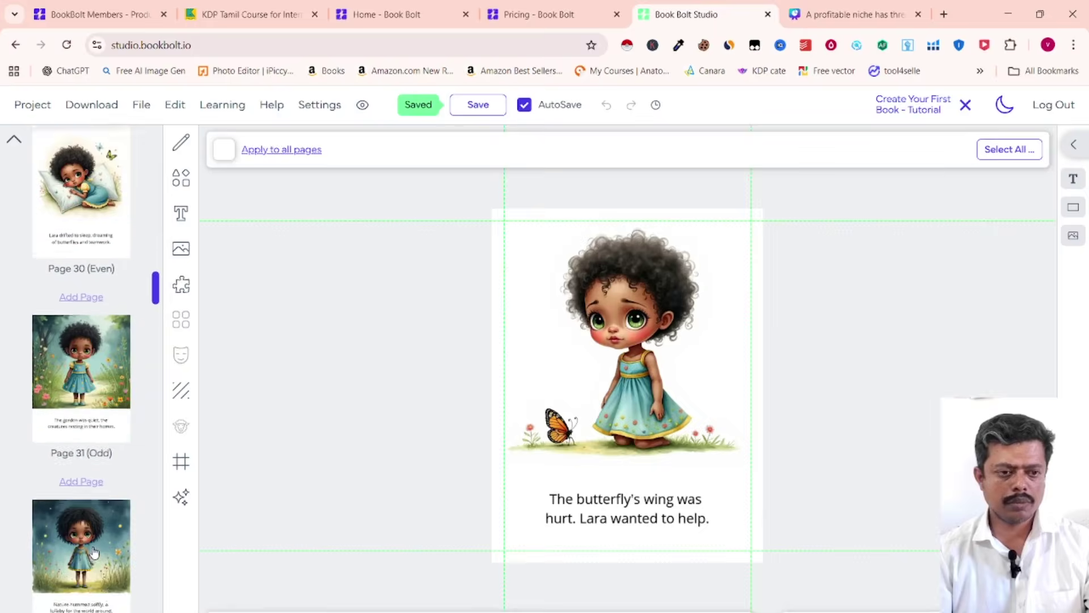
pyautogui.scroll(-1, 93, 553)
pyautogui.scroll(3, 93, 553)
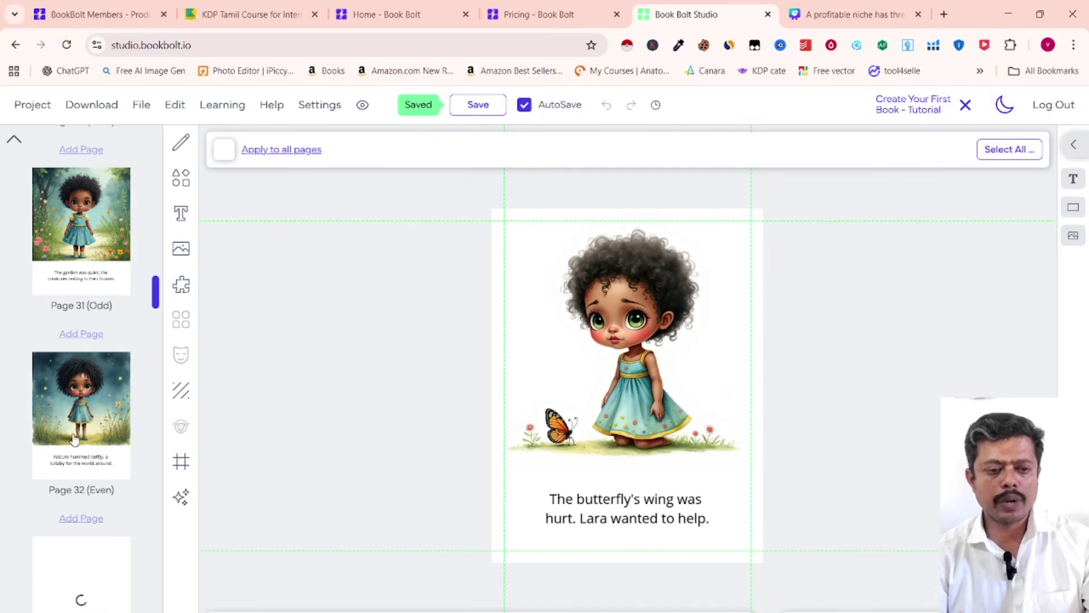
pyautogui.scroll(-3, 34, 404)
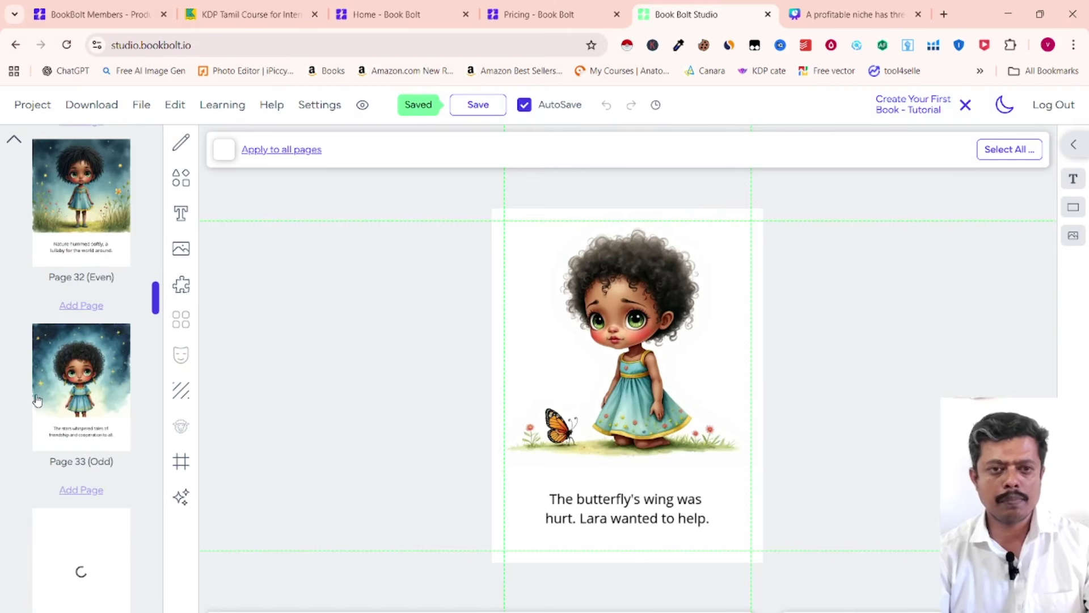
pyautogui.scroll(2, 37, 400)
# - Compare the features of the Newbie and Pro plans on the Book Bolt pricing page
pyautogui.click(595, 8)
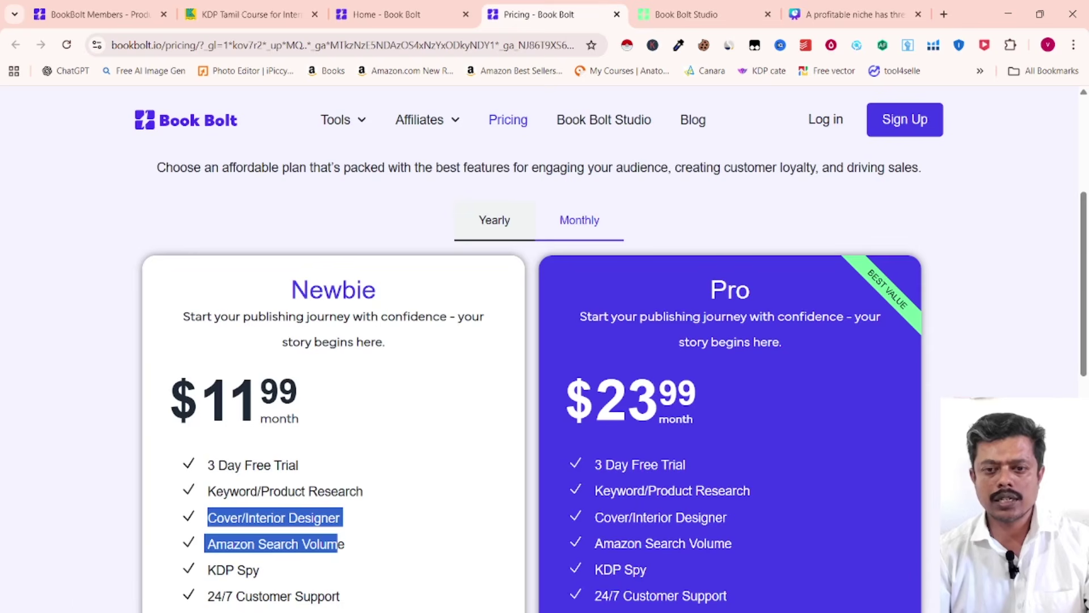
pyautogui.scroll(-5, 343, 462)
pyautogui.scroll(4, 338, 472)
pyautogui.scroll(-2, 372, 414)
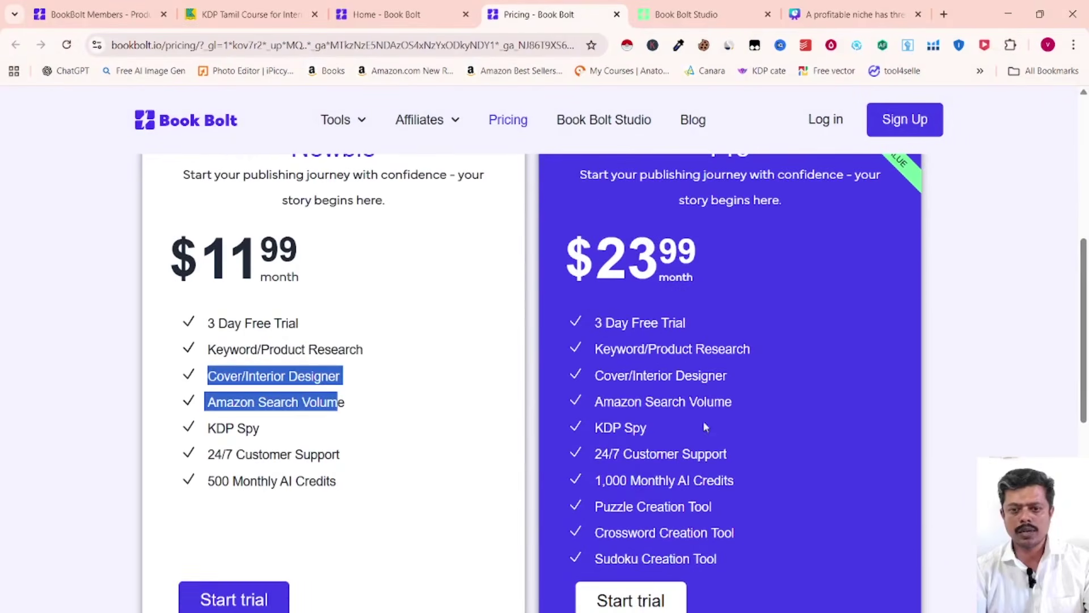
pyautogui.scroll(2, 802, 318)
pyautogui.scroll(-2, 708, 501)
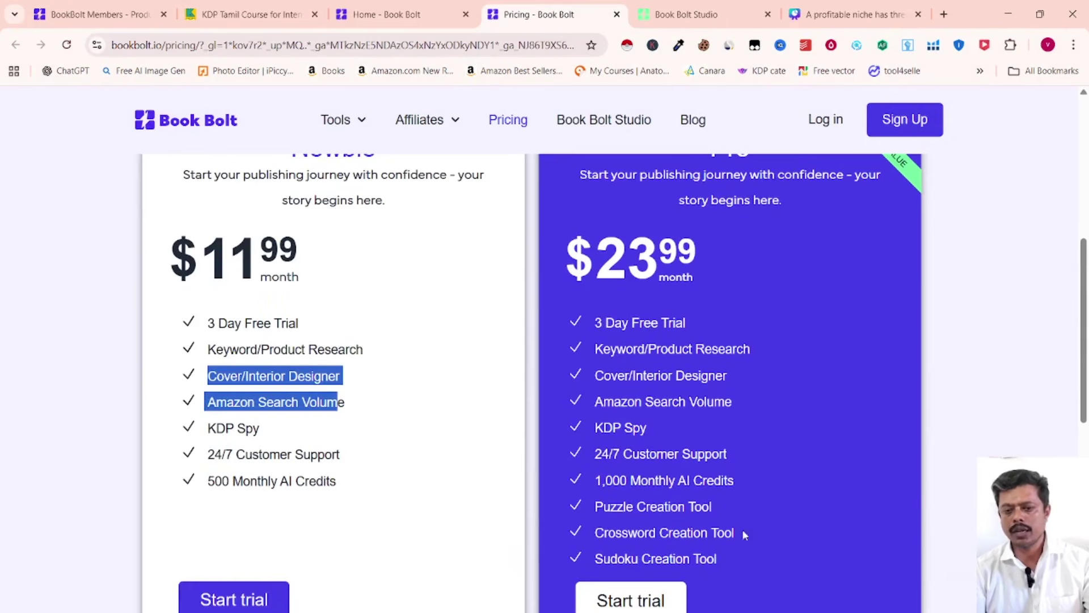
# - Return to Book Bolt Studio, download the current project as CMYK for printed books, and acknowledge the AI-generated content notice
pyautogui.click(663, 15)
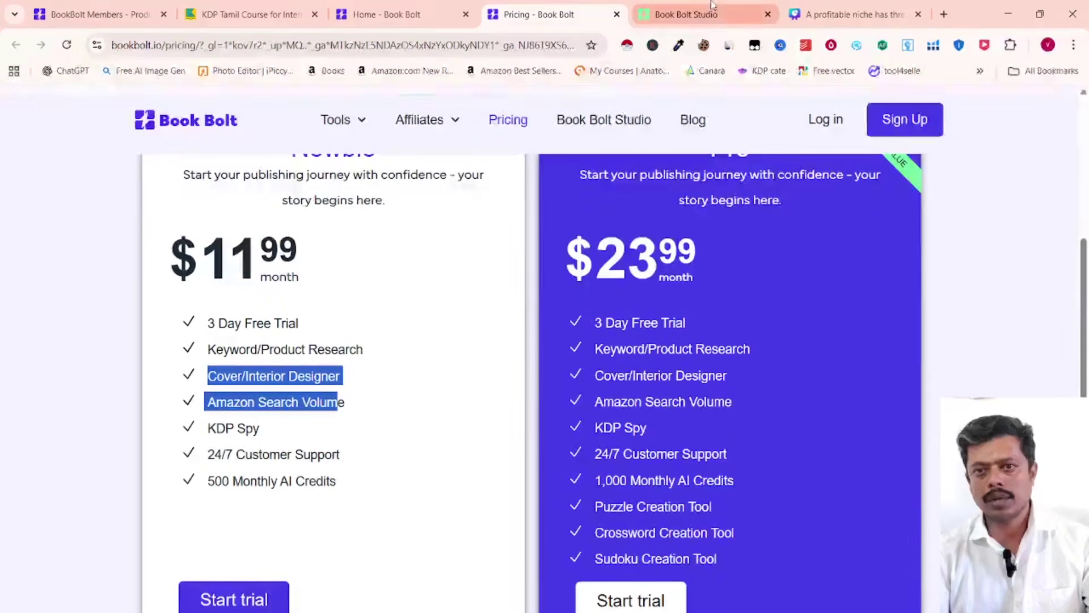
pyautogui.scroll(-12, 46, 534)
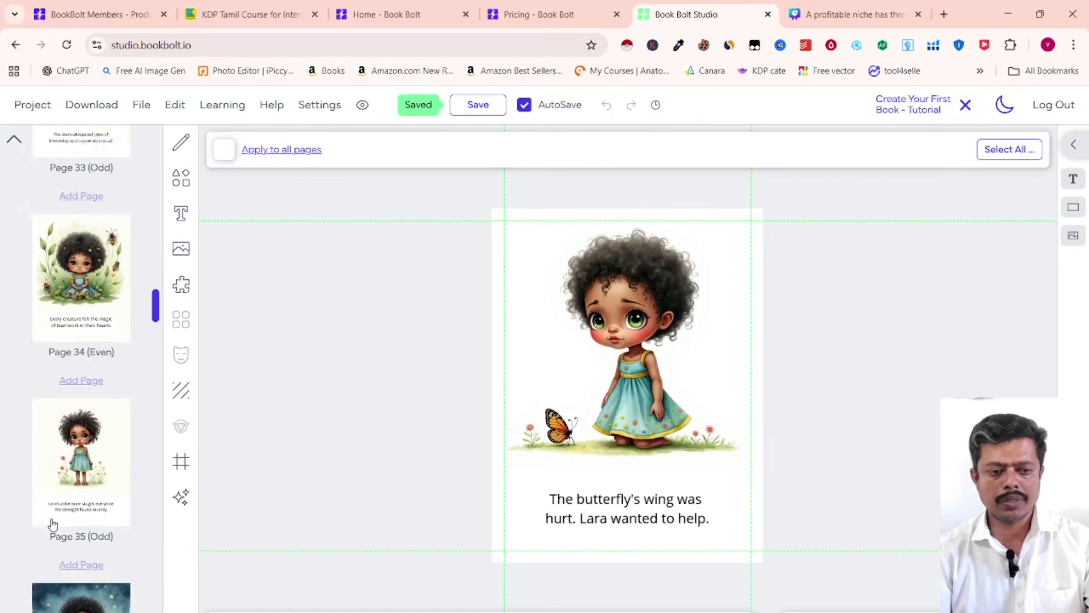
pyautogui.scroll(5, 81, 481)
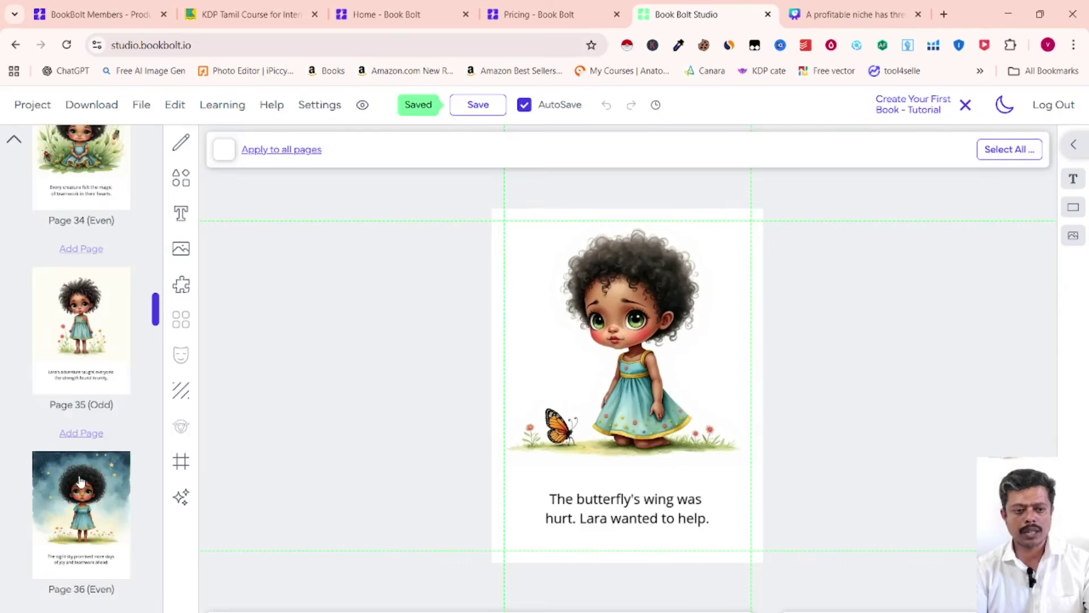
pyautogui.click(107, 113)
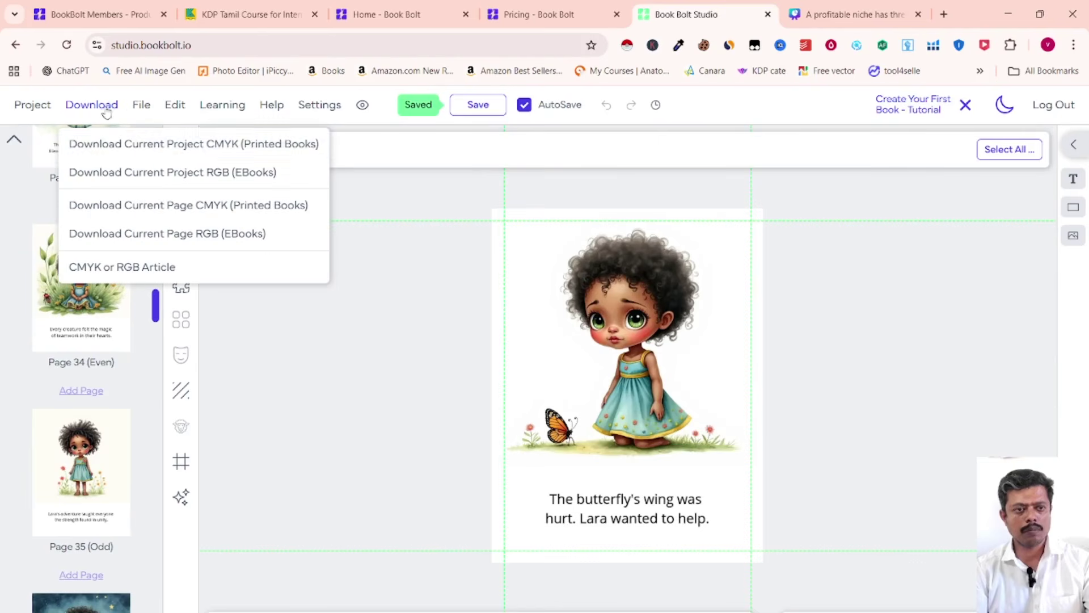
pyautogui.click(119, 143)
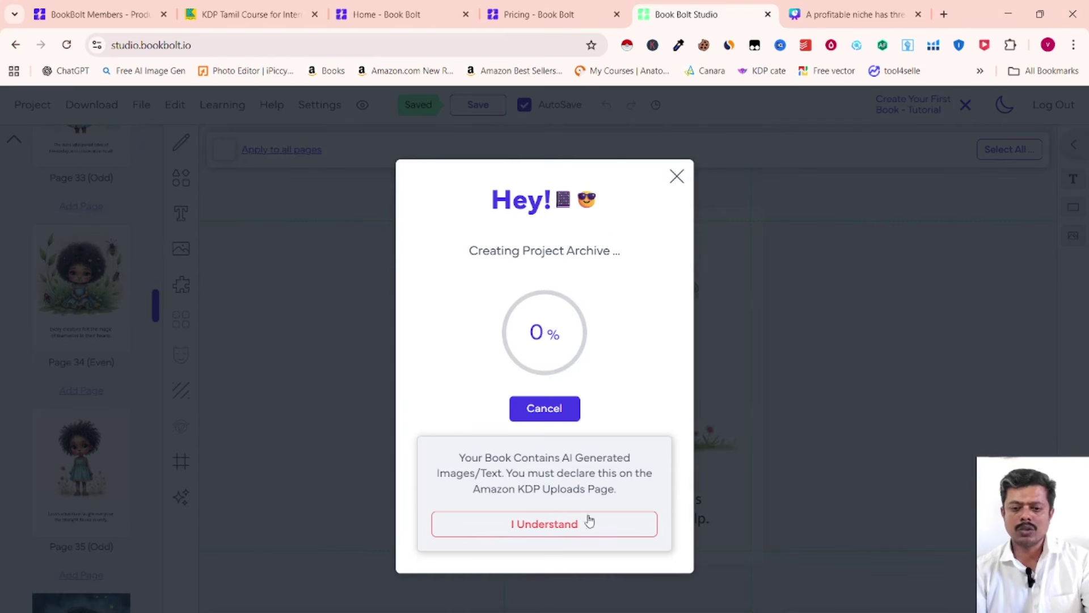
pyautogui.click(562, 533)
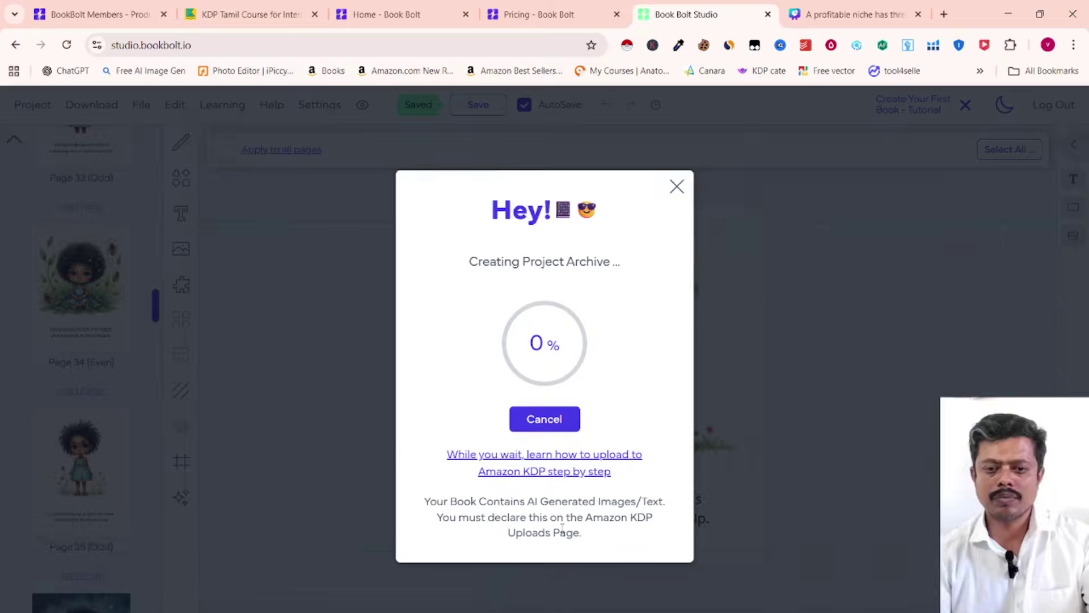